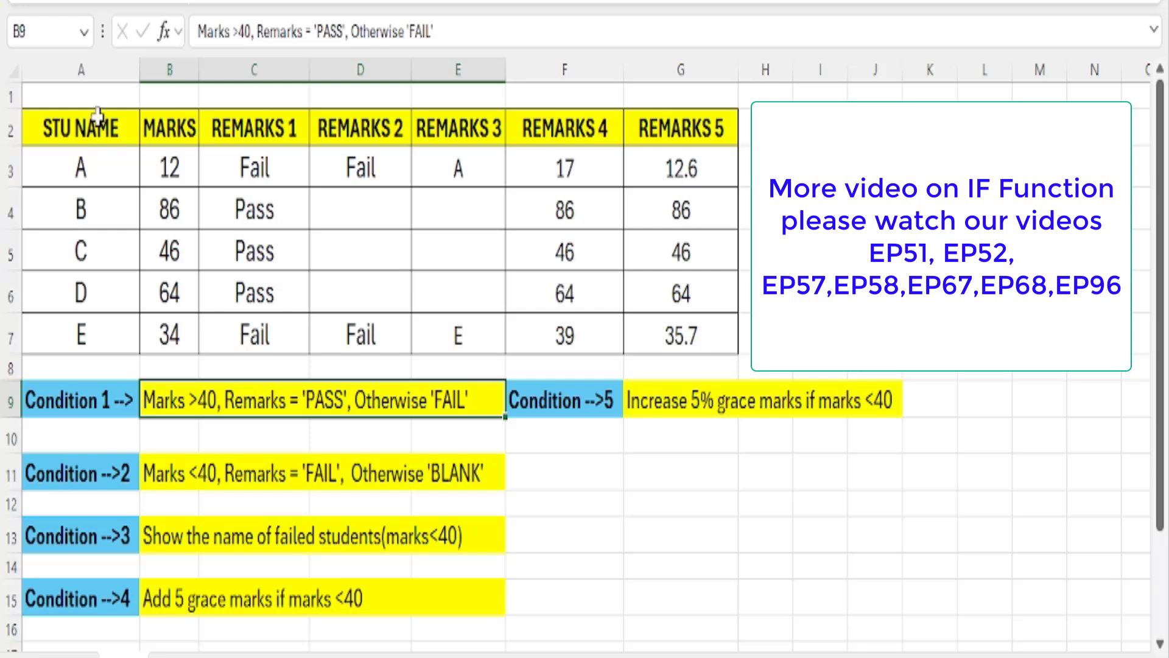
# Examine the student names in A3:A7 and their corresponding marks in column B
pyautogui.moveTo(96, 122); pyautogui.dragTo(96, 334)
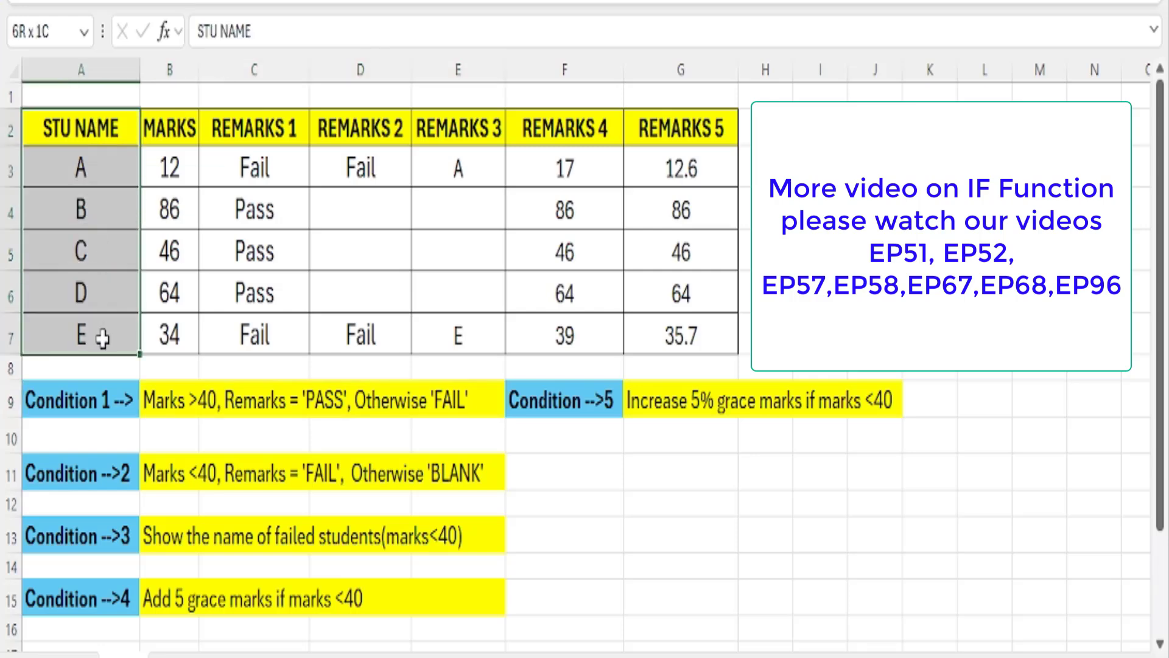
pyautogui.moveTo(99, 148); pyautogui.dragTo(94, 324)
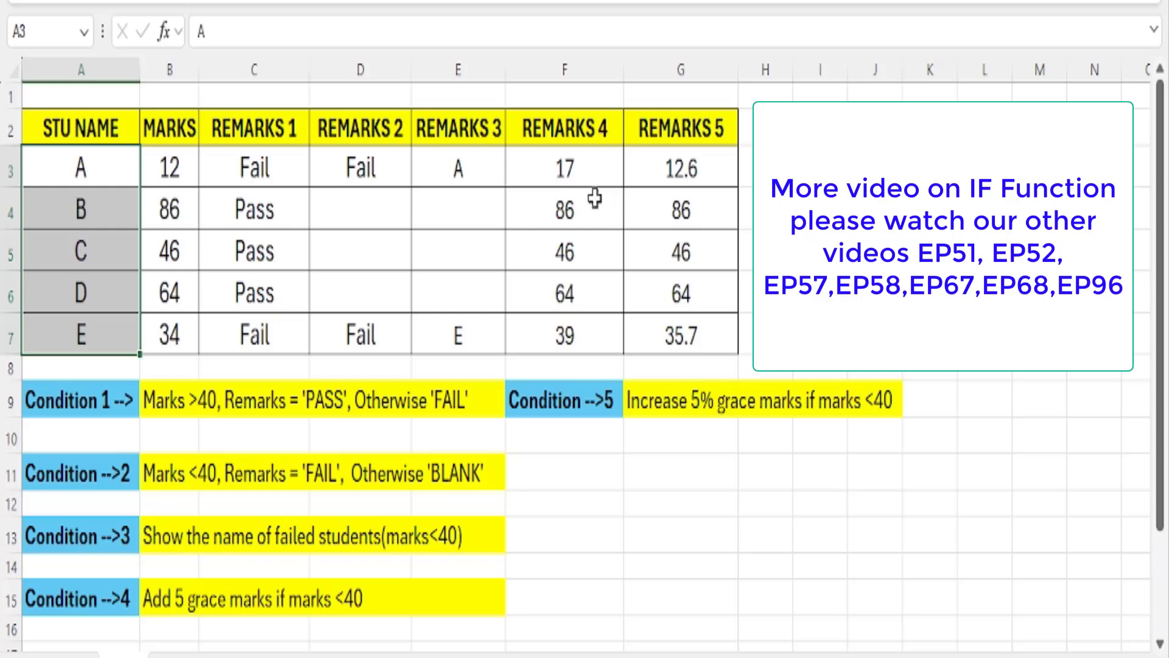
pyautogui.moveTo(175, 162); pyautogui.dragTo(186, 334)
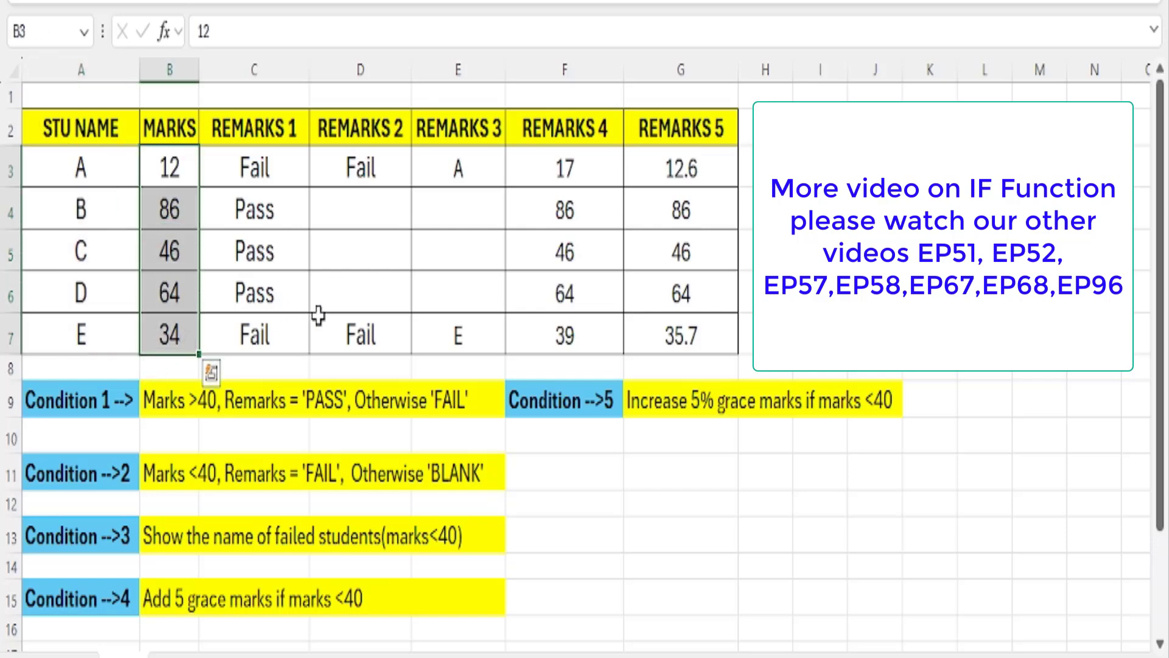
pyautogui.click(73, 167)
pyautogui.click(169, 169)
pyautogui.click(91, 210)
pyautogui.click(171, 207)
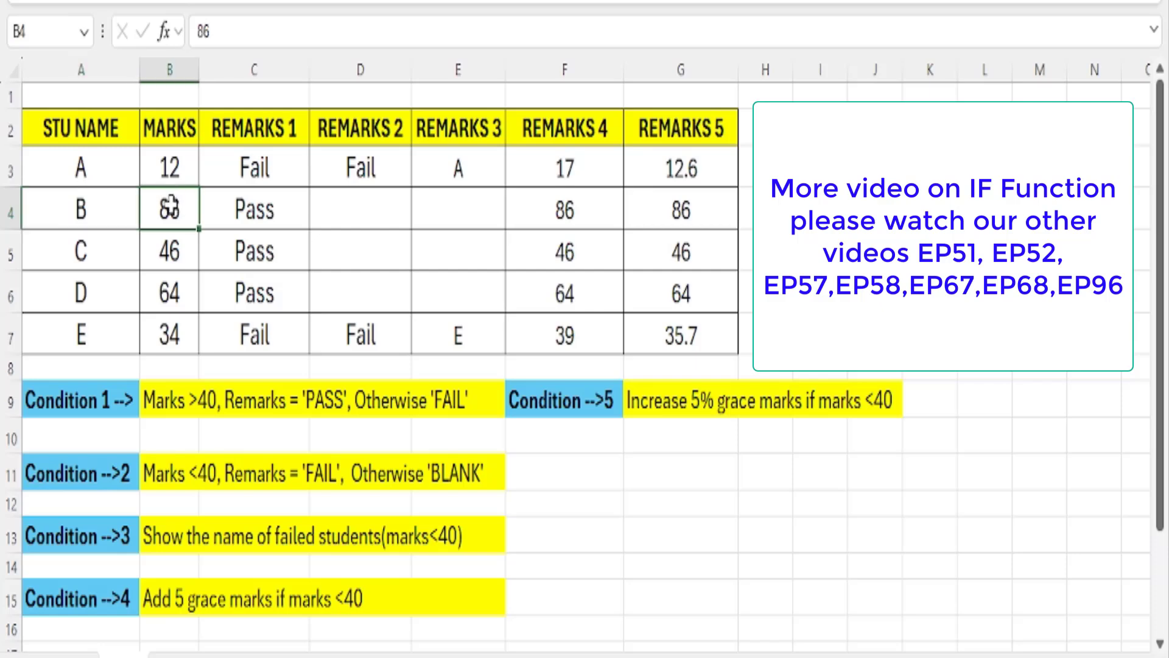
pyautogui.click(114, 246)
pyautogui.click(183, 244)
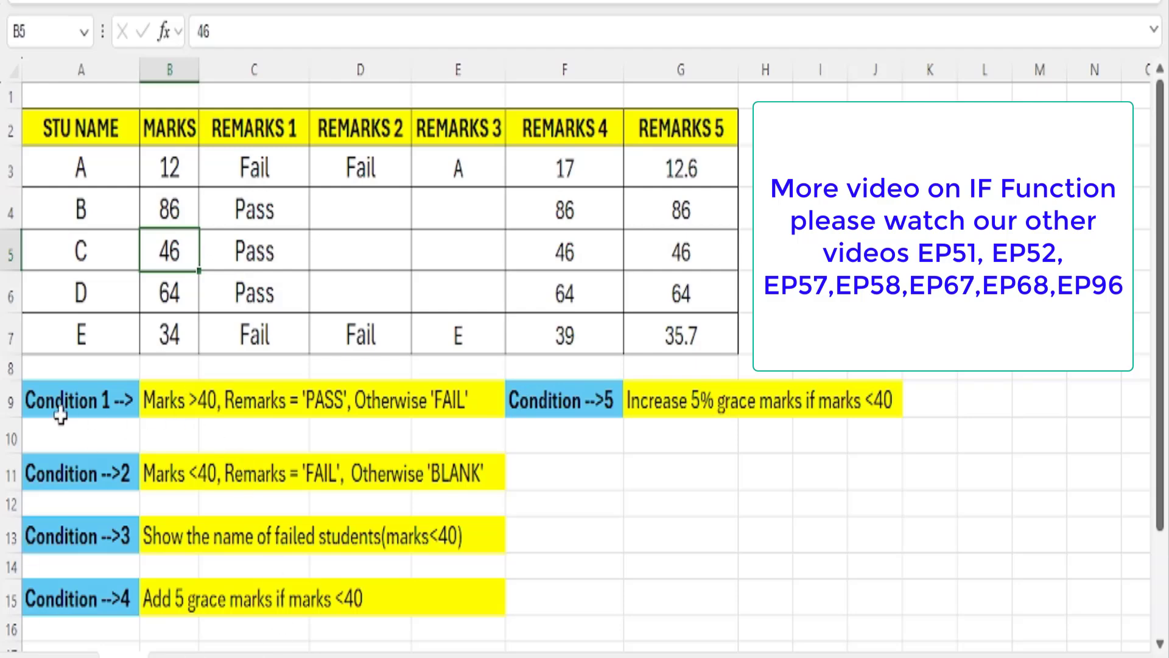
# Read Condition 1 in row 9 and compare the marks with the IF results in the REMARKS 1 column
pyautogui.click(59, 395)
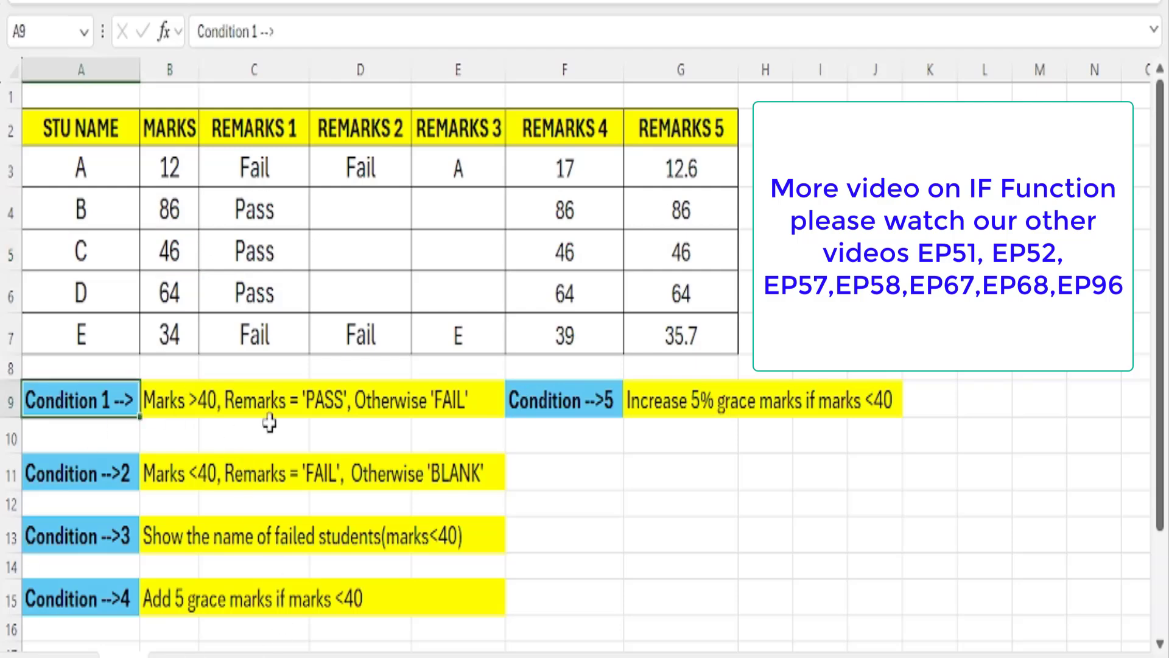
pyautogui.click(240, 397)
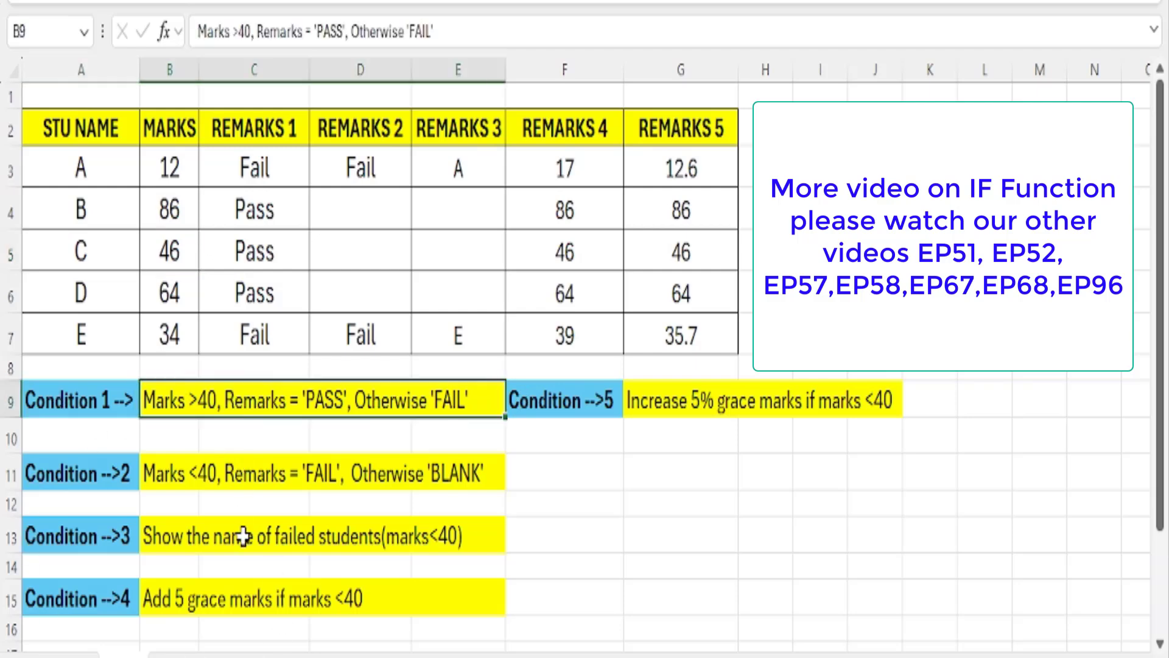
pyautogui.click(272, 160)
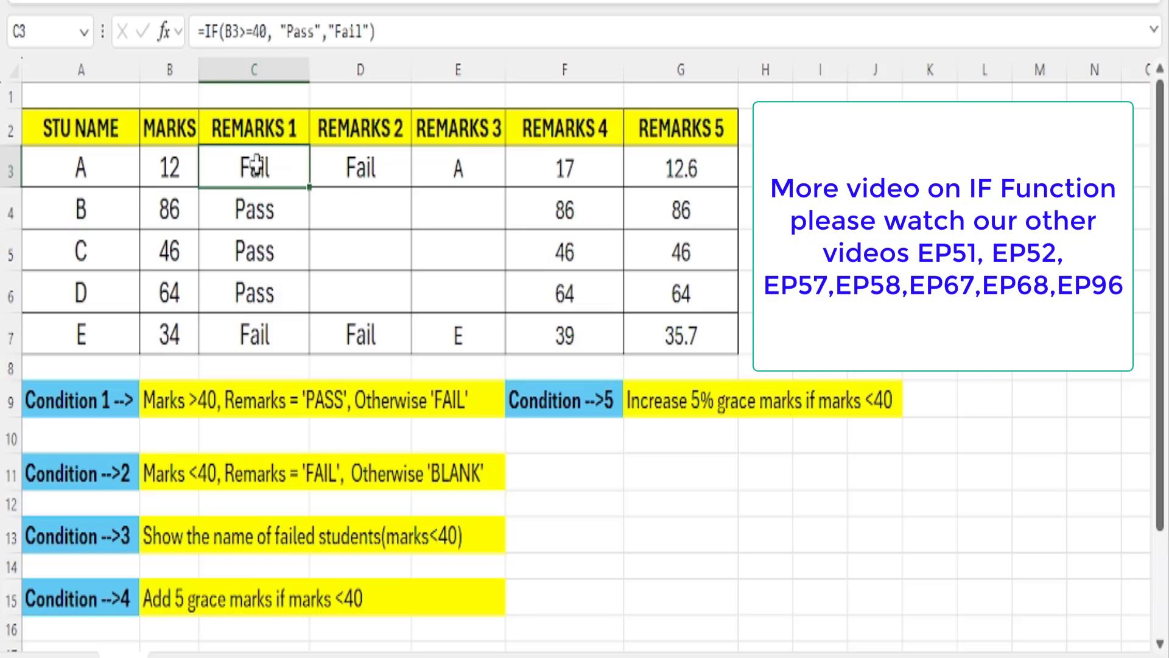
pyautogui.moveTo(255, 164); pyautogui.dragTo(251, 334)
pyautogui.click(165, 165)
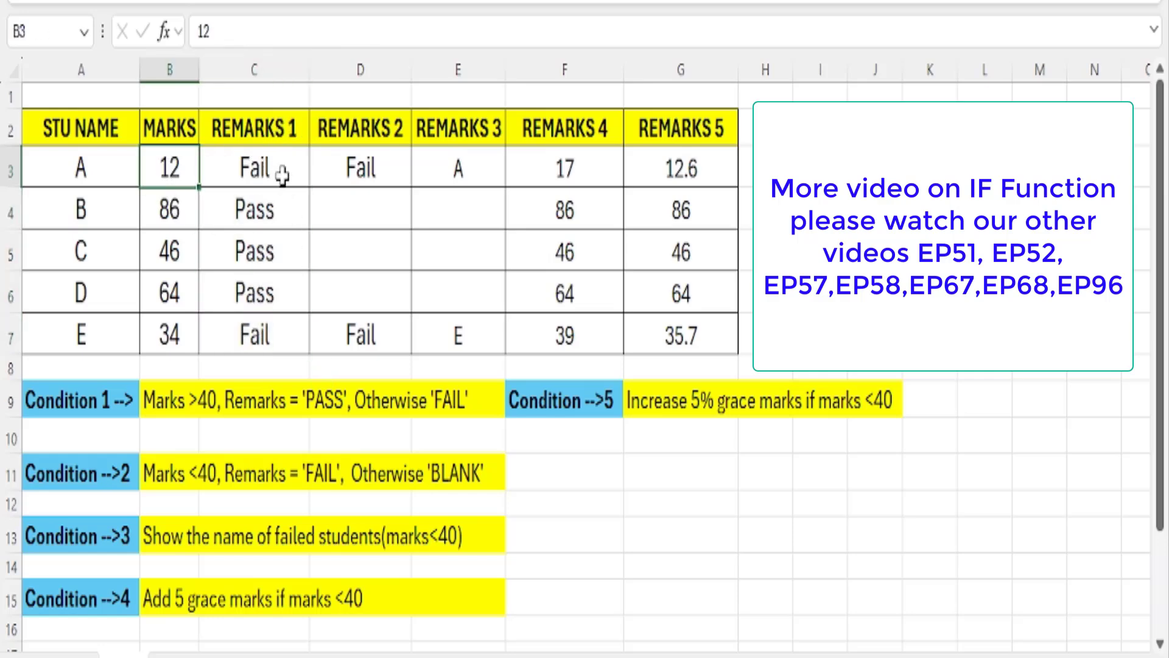
pyautogui.click(278, 166)
pyautogui.click(170, 209)
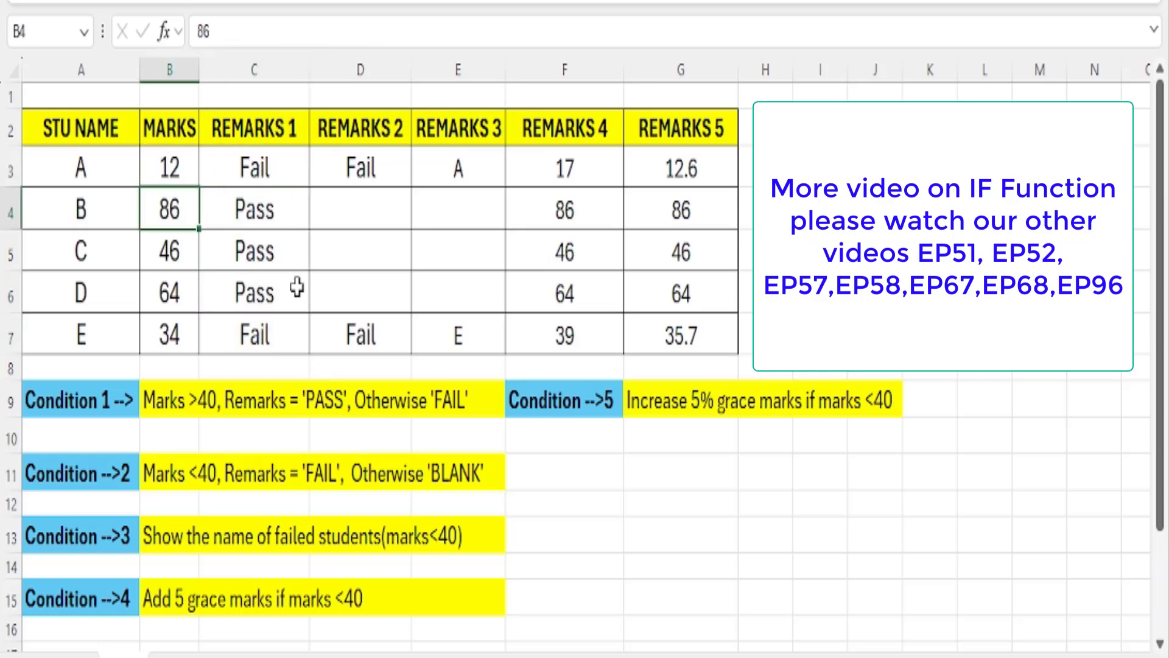
pyautogui.click(274, 196)
pyautogui.click(168, 252)
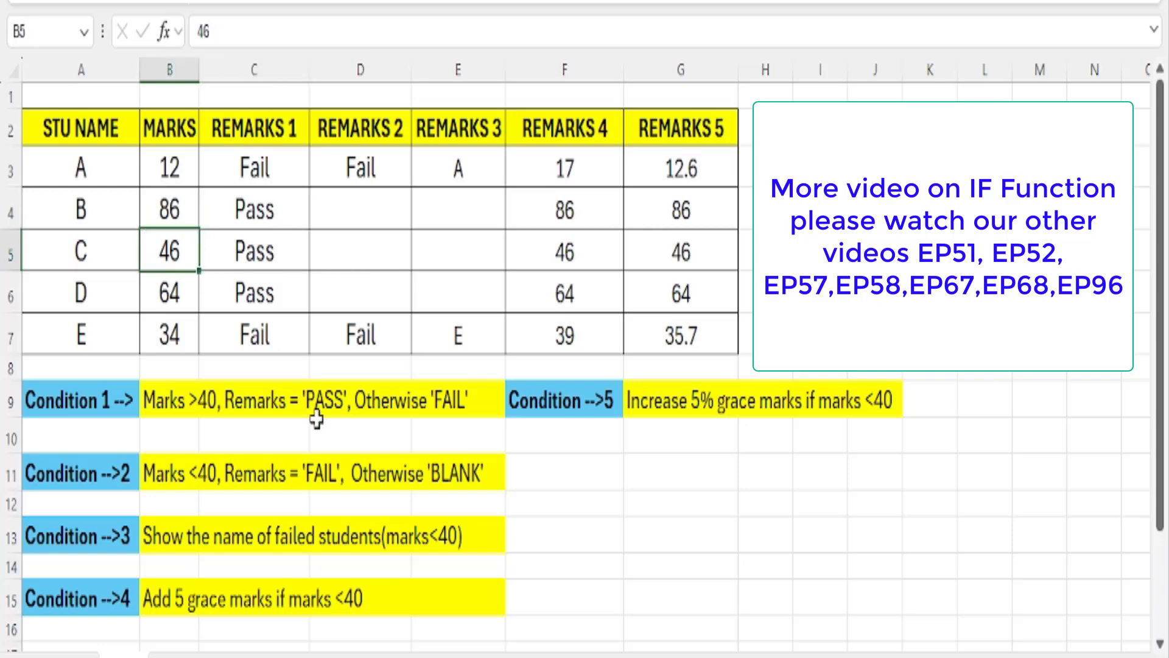
pyautogui.click(297, 252)
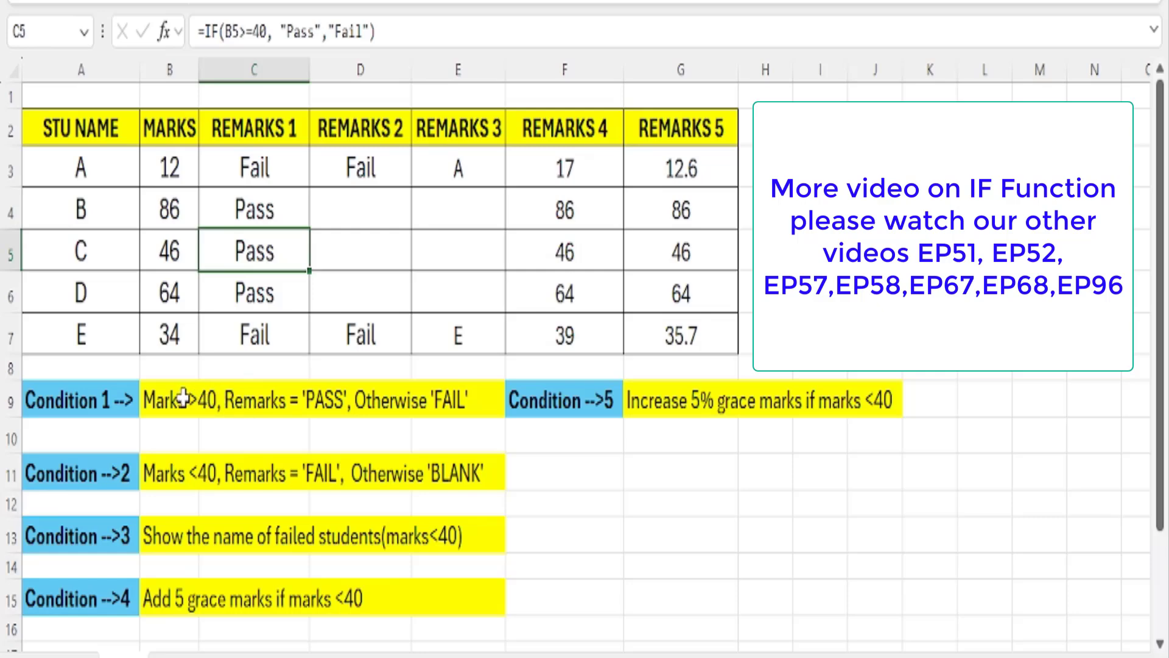
pyautogui.click(390, 402)
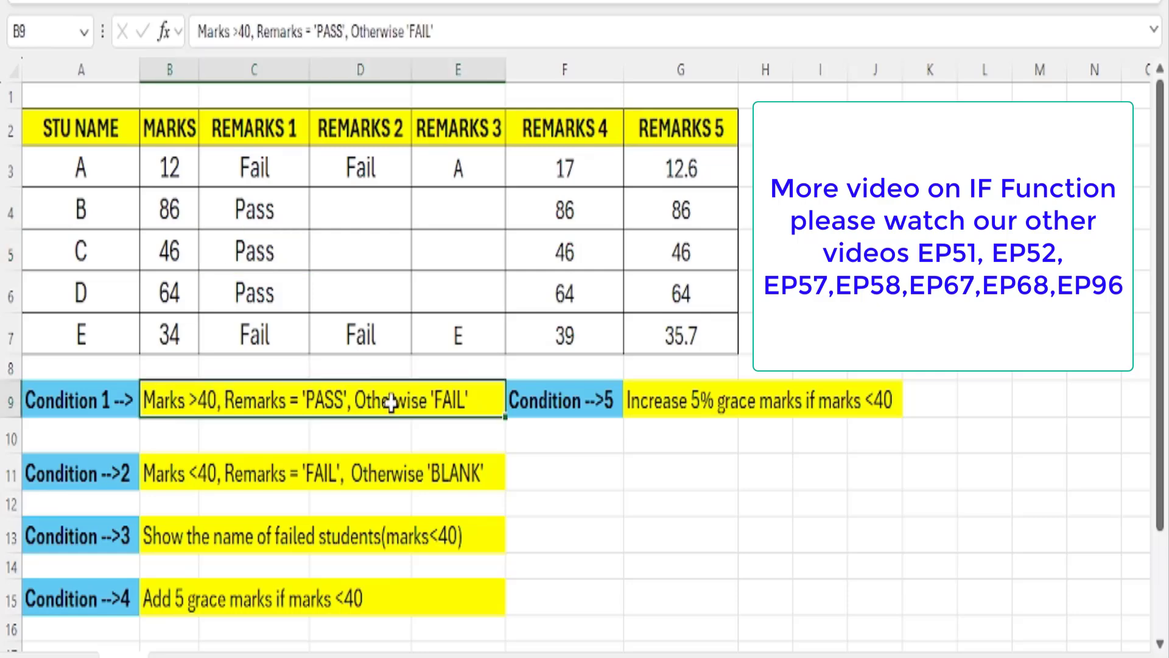
# Read Condition 2 in row 11 and check the REMARKS 2 results, including the blank cells, against the marks
pyautogui.click(351, 143)
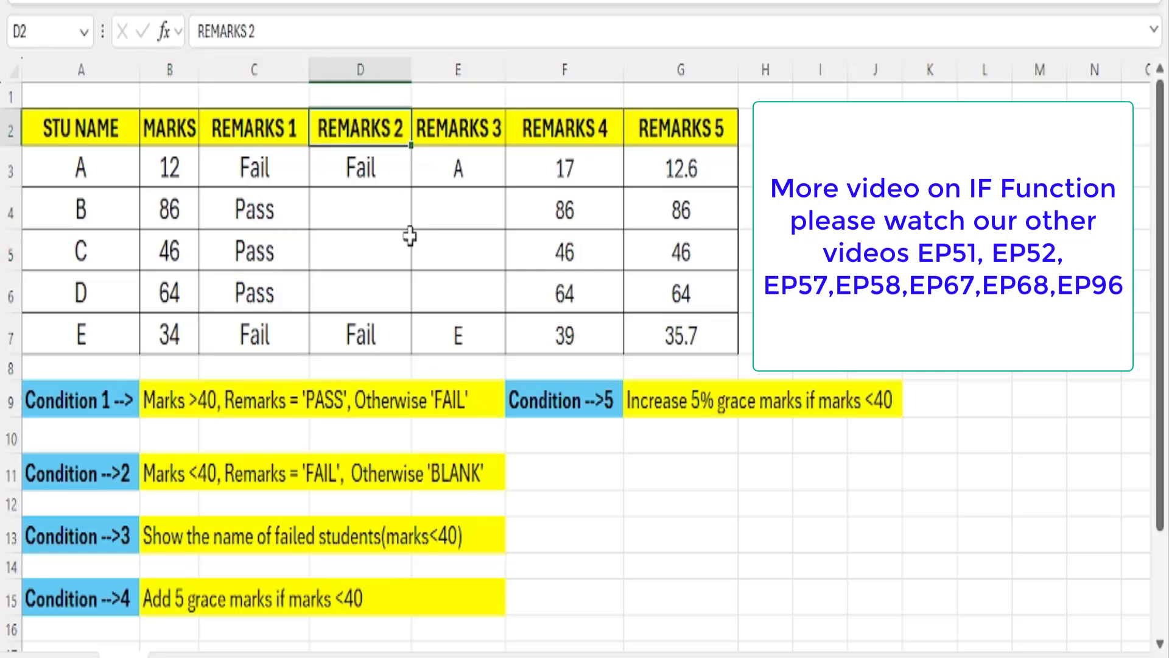
pyautogui.click(49, 482)
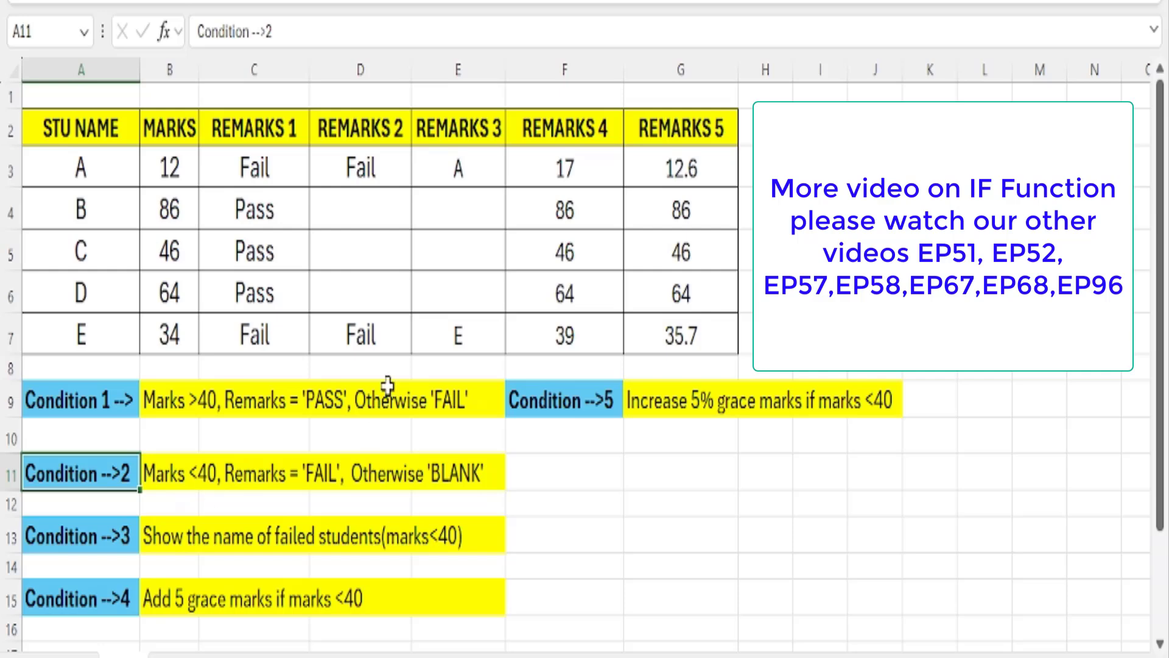
pyautogui.click(382, 169)
pyautogui.click(373, 486)
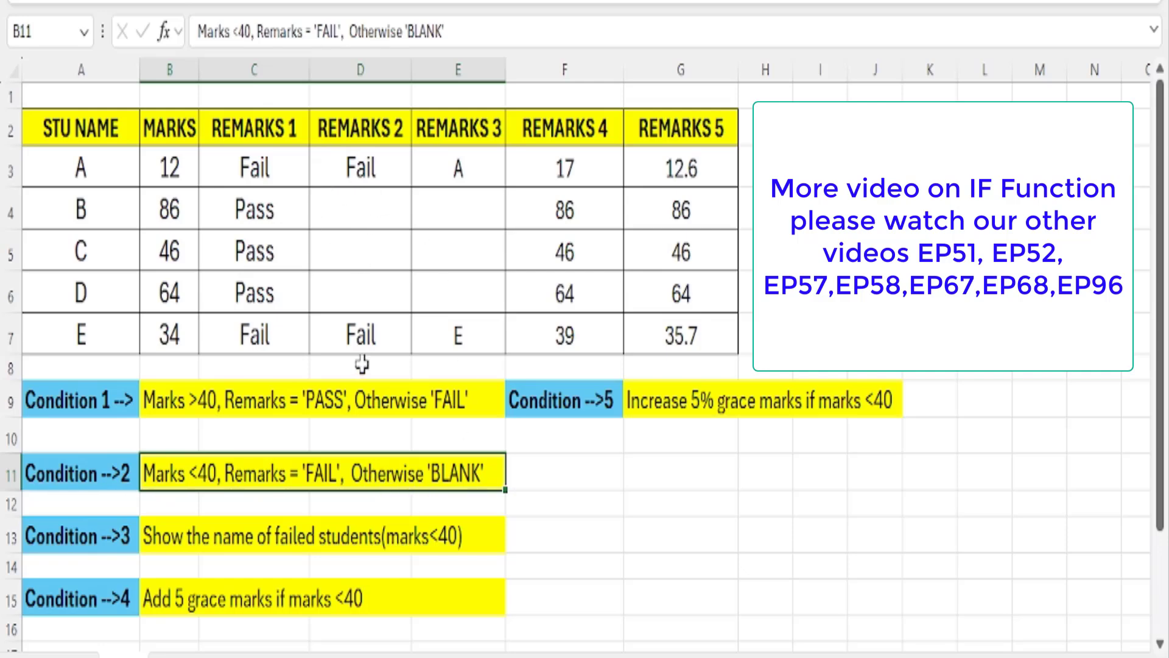
pyautogui.click(173, 166)
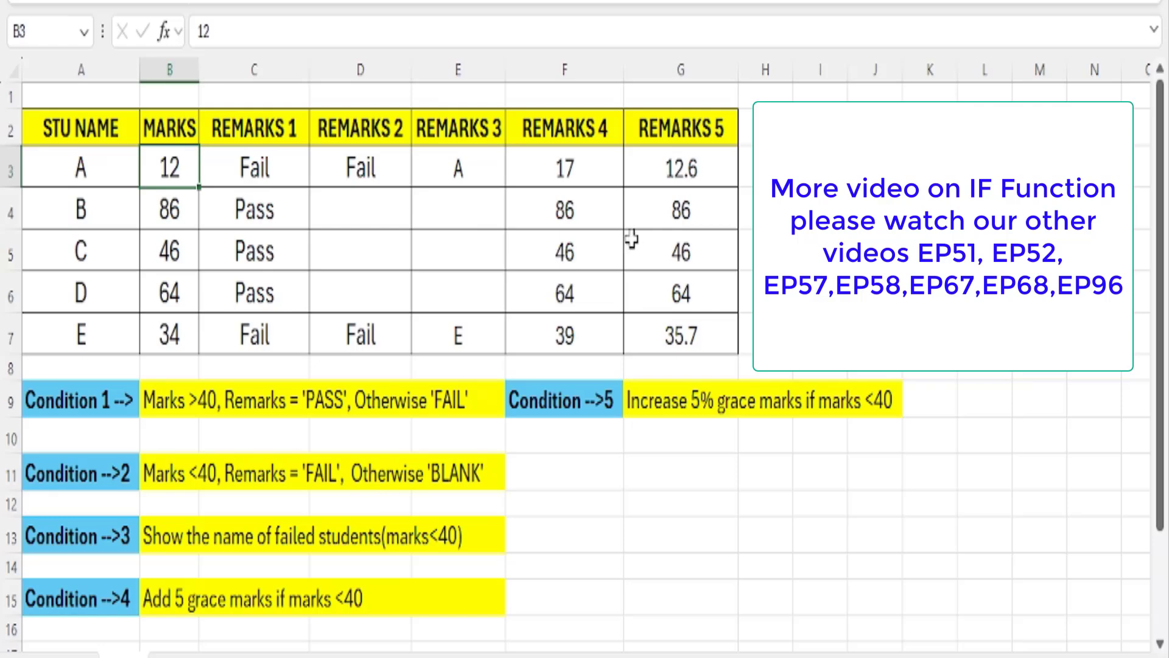
pyautogui.click(371, 162)
pyautogui.click(162, 337)
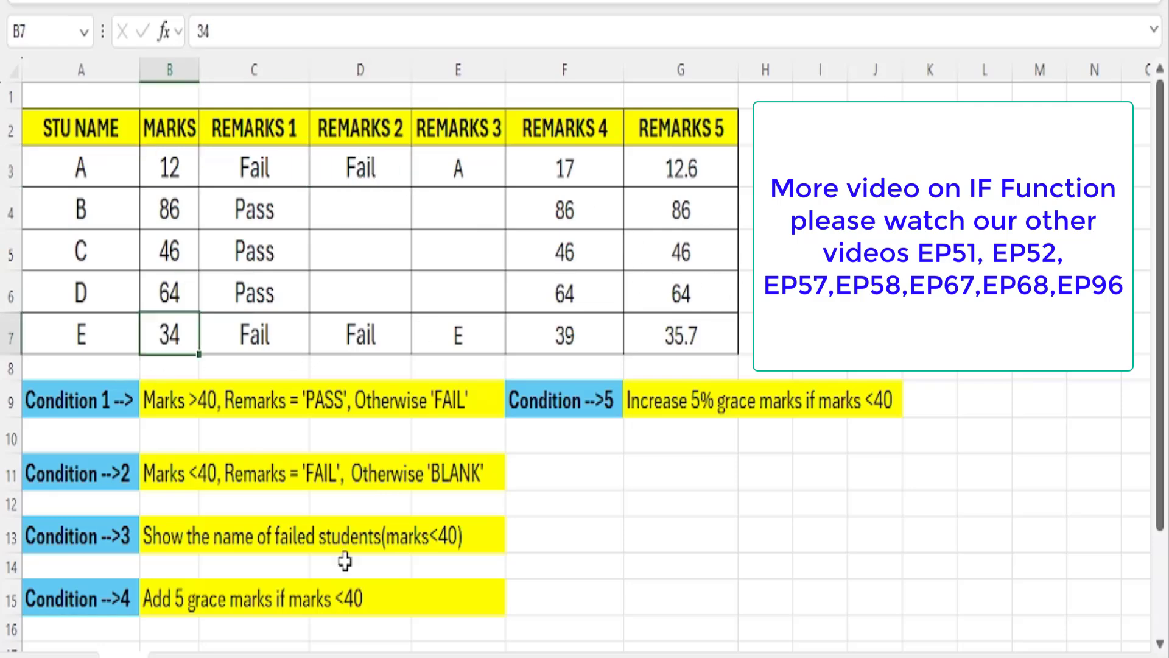
pyautogui.moveTo(167, 332); pyautogui.dragTo(384, 341)
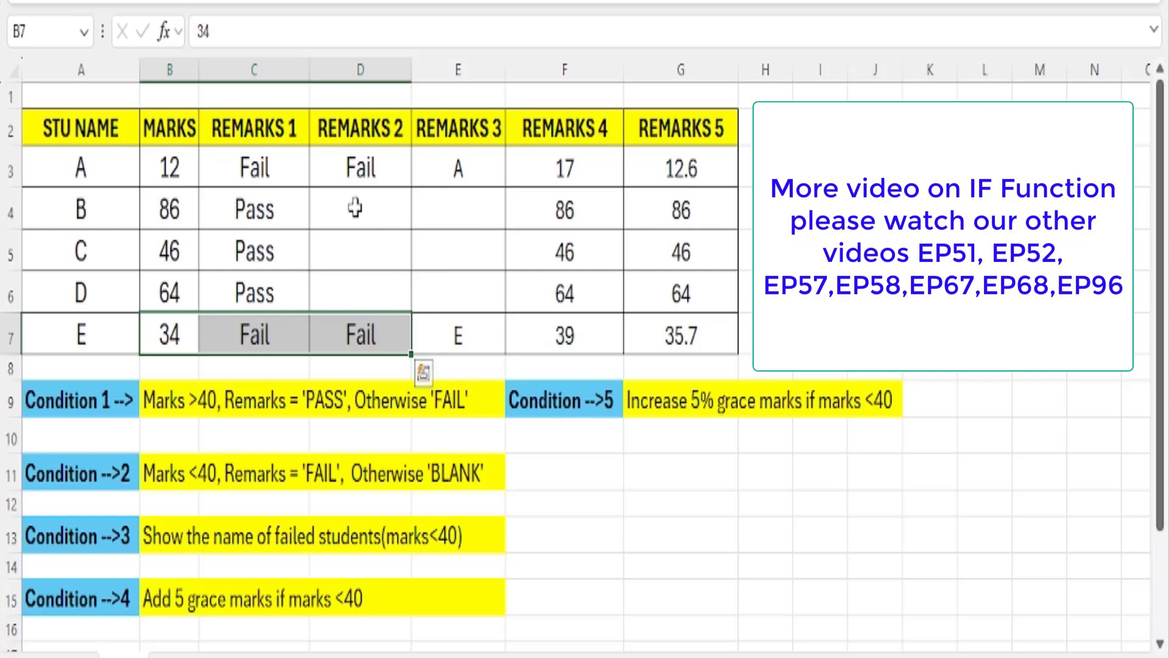
pyautogui.moveTo(355, 208); pyautogui.dragTo(405, 282)
pyautogui.click(368, 243)
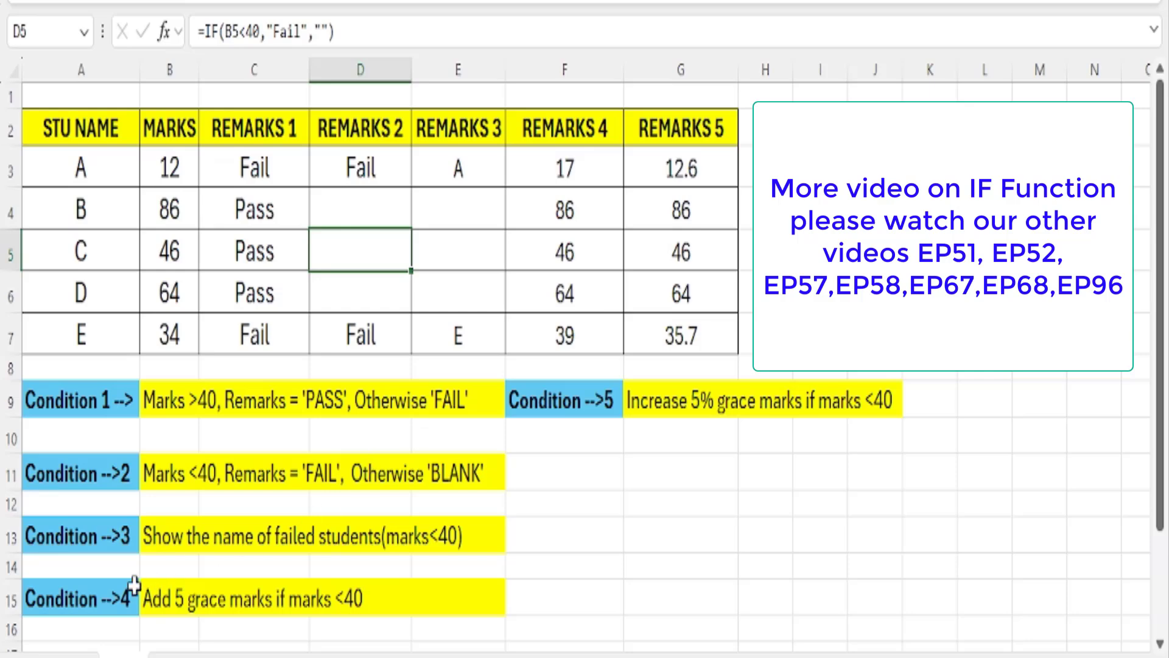
# Read Condition 3 in row 13 and inspect the IF formula and results in the REMARKS 3 column
pyautogui.click(54, 546)
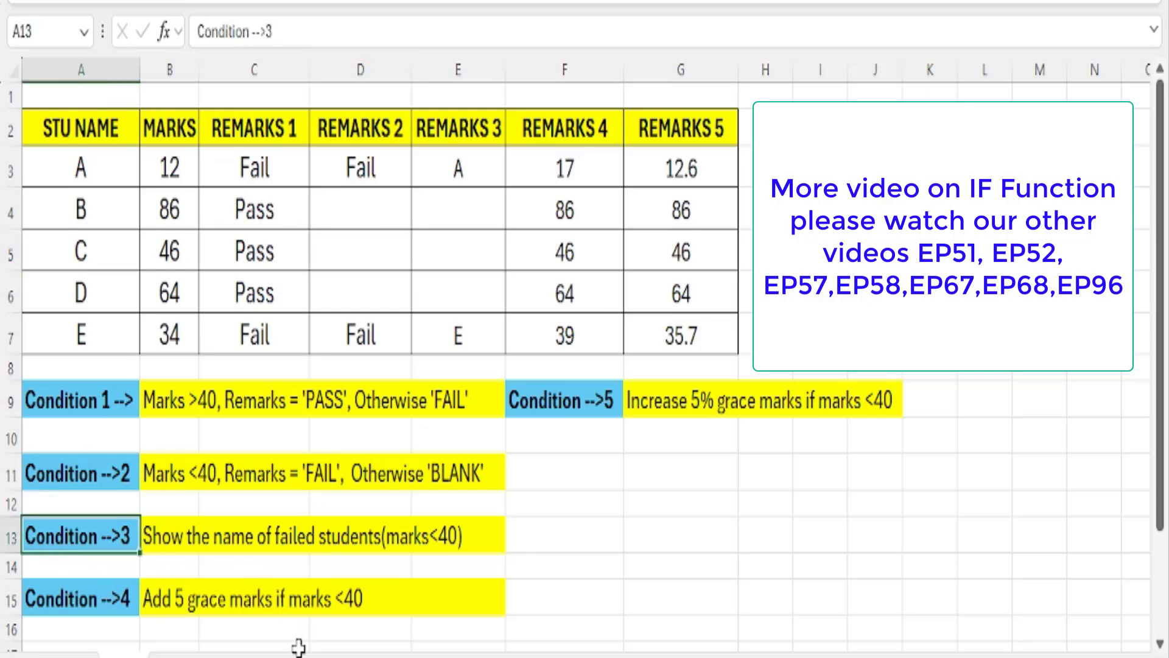
pyautogui.click(186, 537)
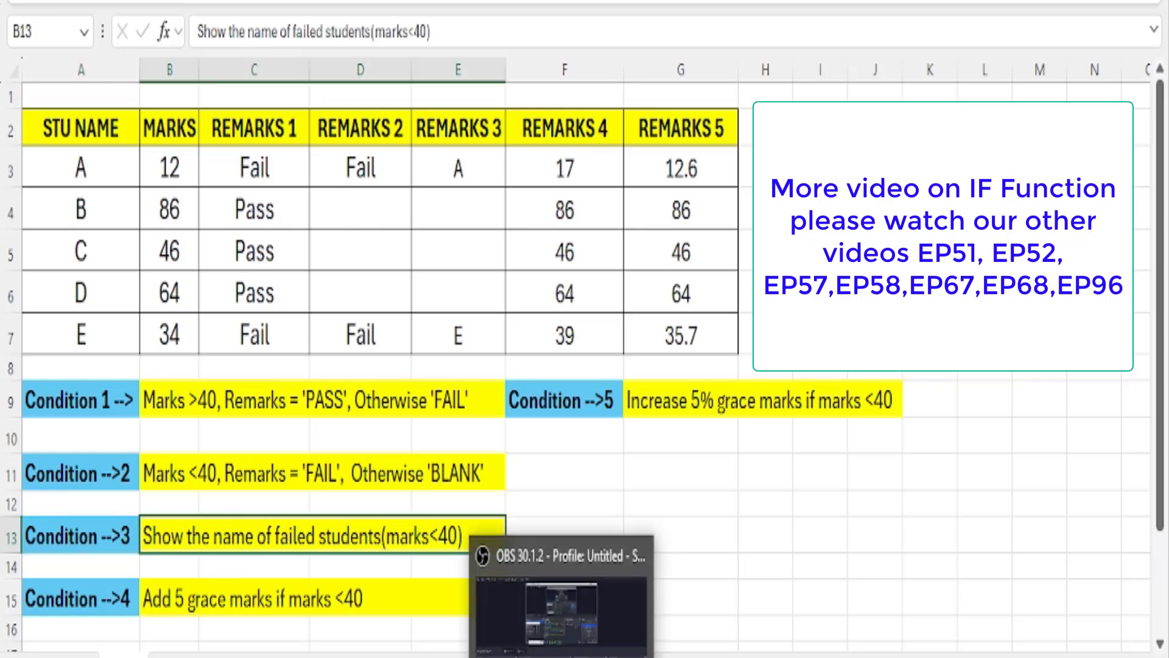
pyautogui.click(476, 172)
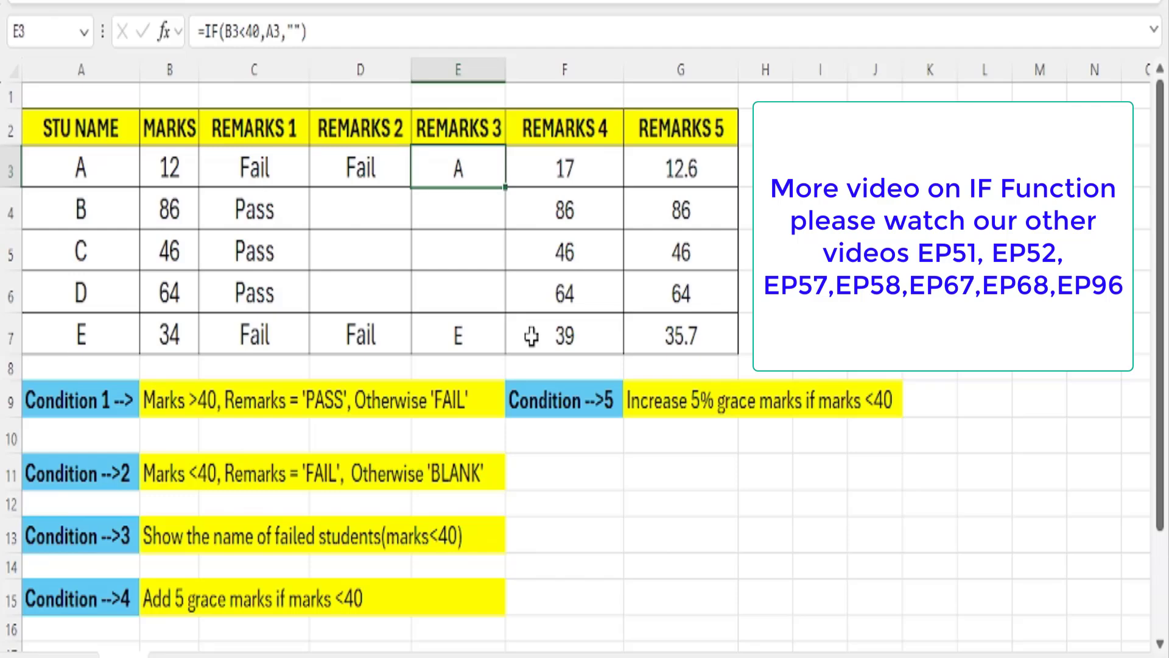
pyautogui.moveTo(506, 186); pyautogui.dragTo(478, 371)
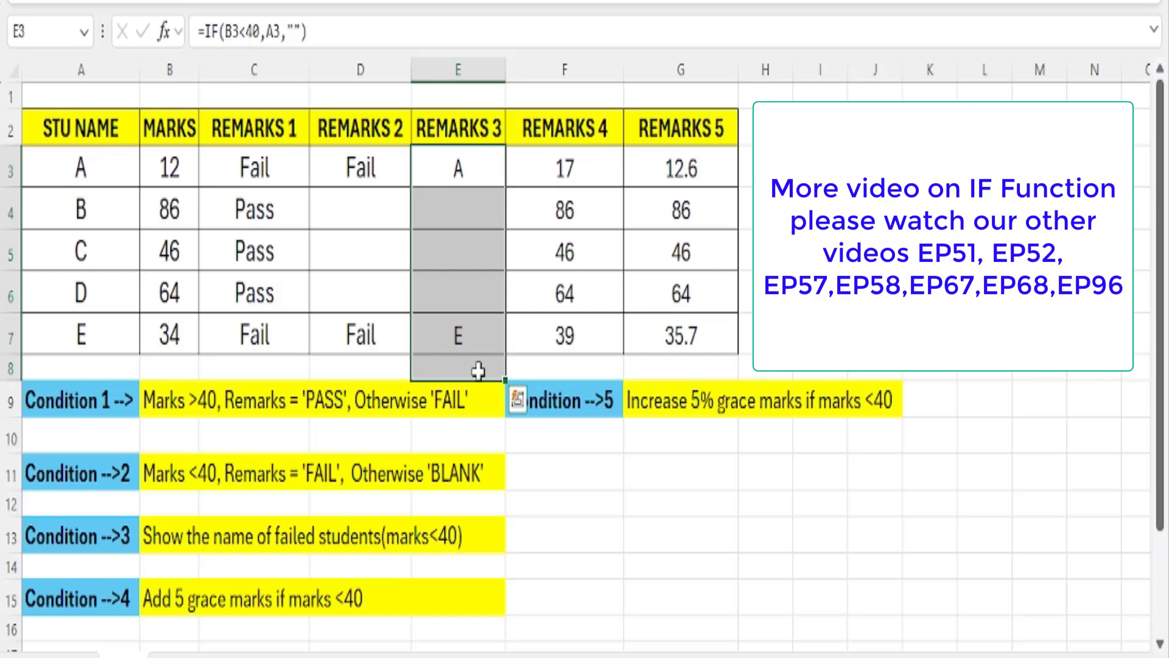
pyautogui.moveTo(458, 161); pyautogui.dragTo(464, 321)
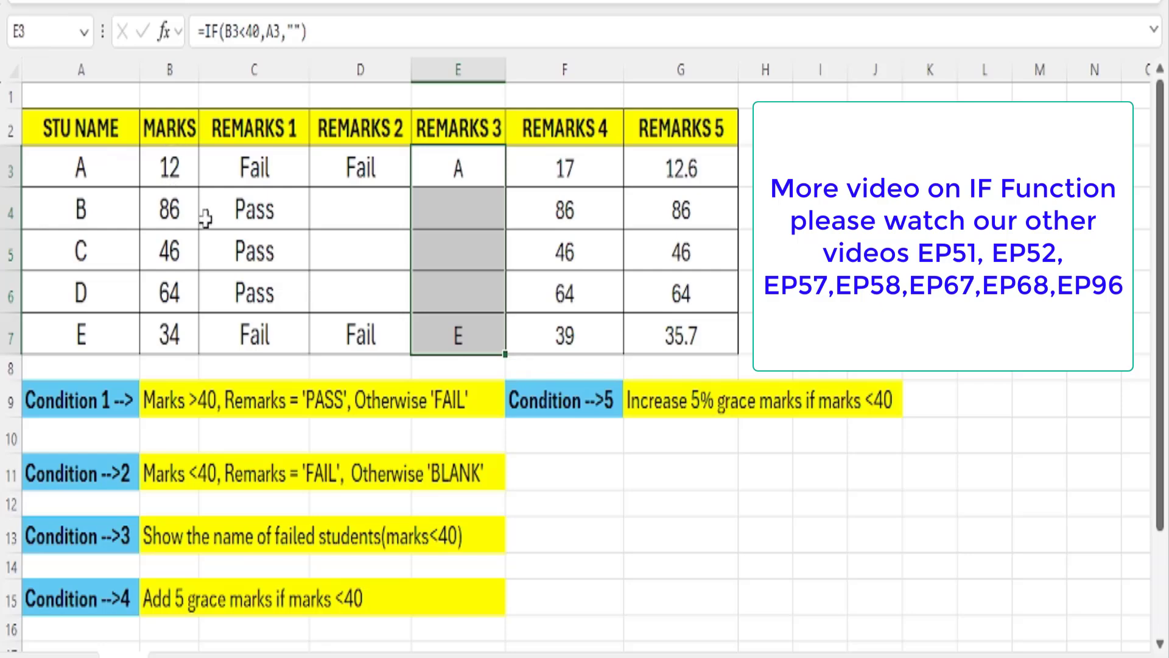
# Read Condition 4 in row 15 and compare the original marks with the REMARKS 4 results for students A to E
pyautogui.click(515, 186)
pyautogui.click(73, 603)
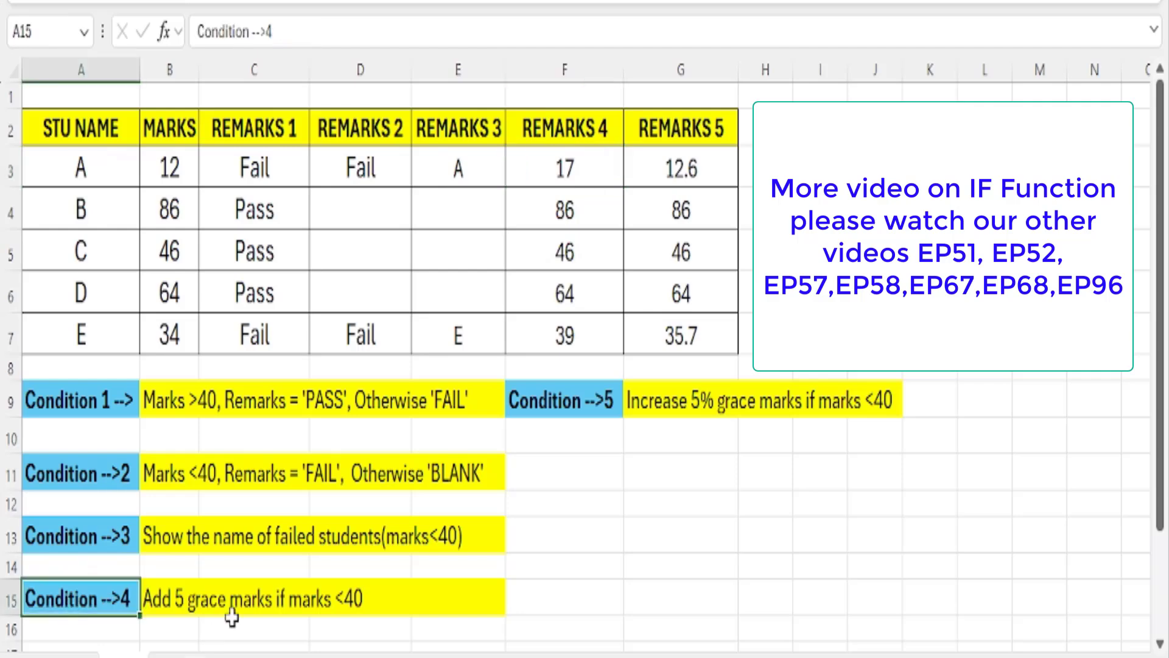
pyautogui.click(295, 603)
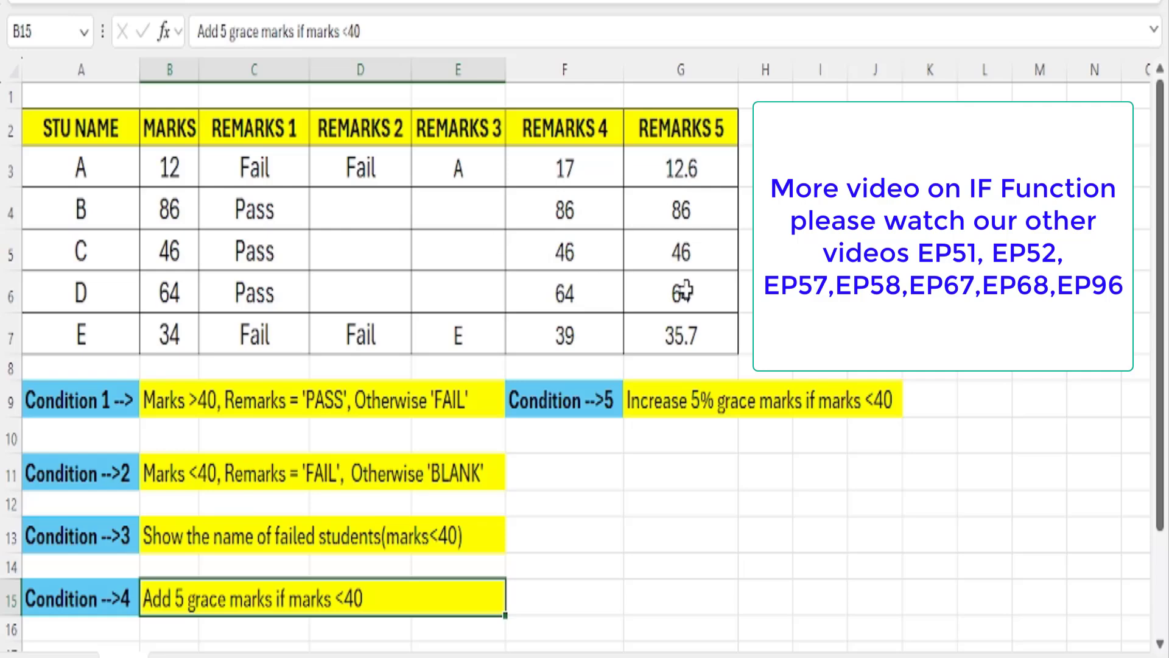
pyautogui.click(176, 169)
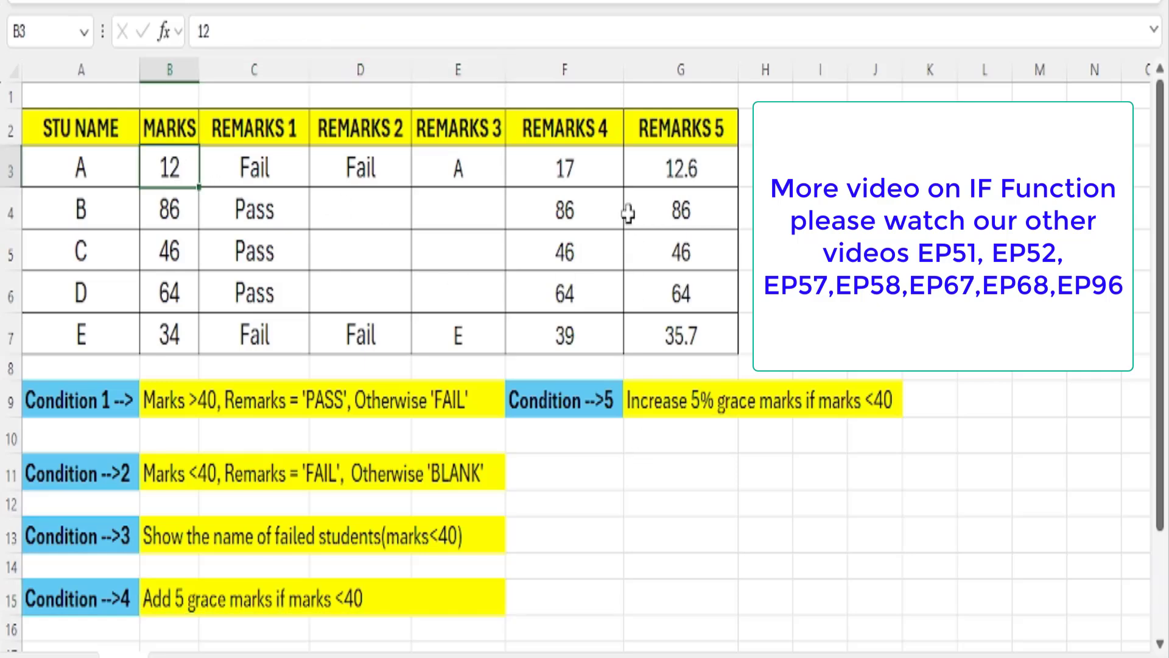
pyautogui.click(609, 161)
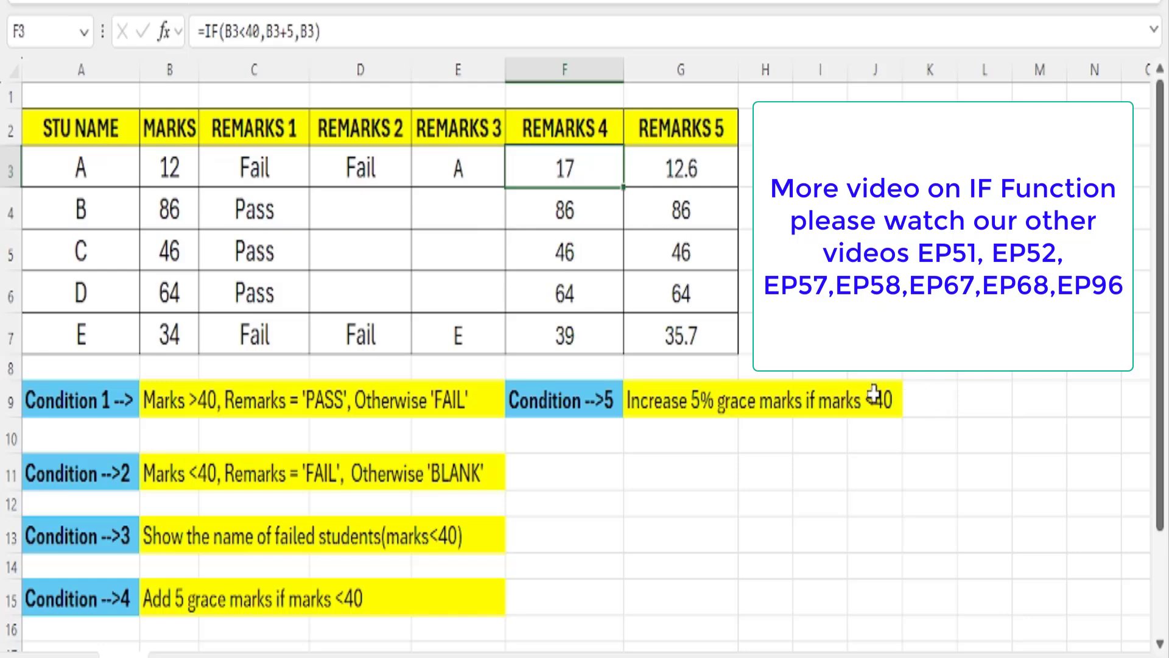
pyautogui.click(195, 341)
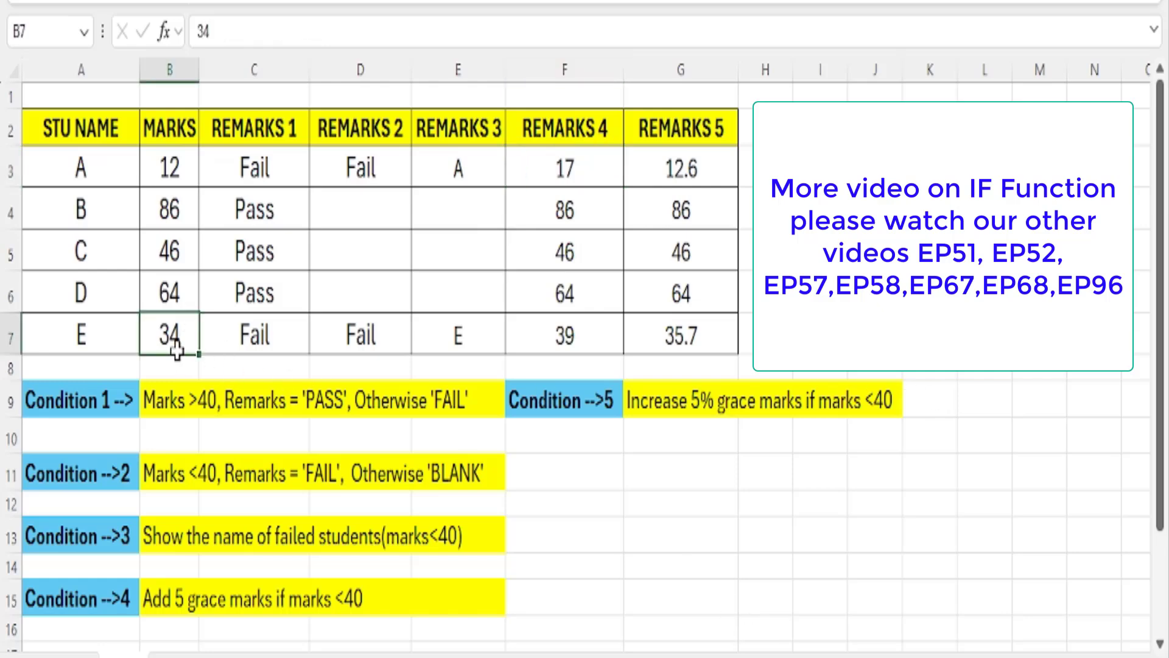
pyautogui.moveTo(170, 334); pyautogui.dragTo(590, 342)
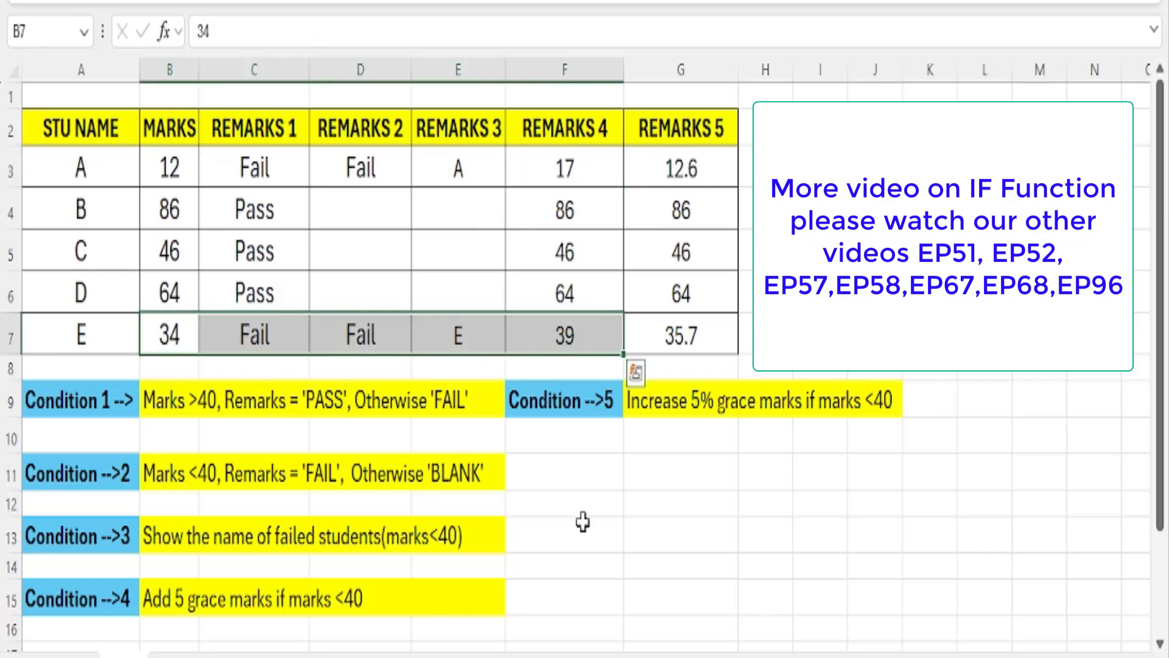
pyautogui.moveTo(174, 214); pyautogui.dragTo(579, 295)
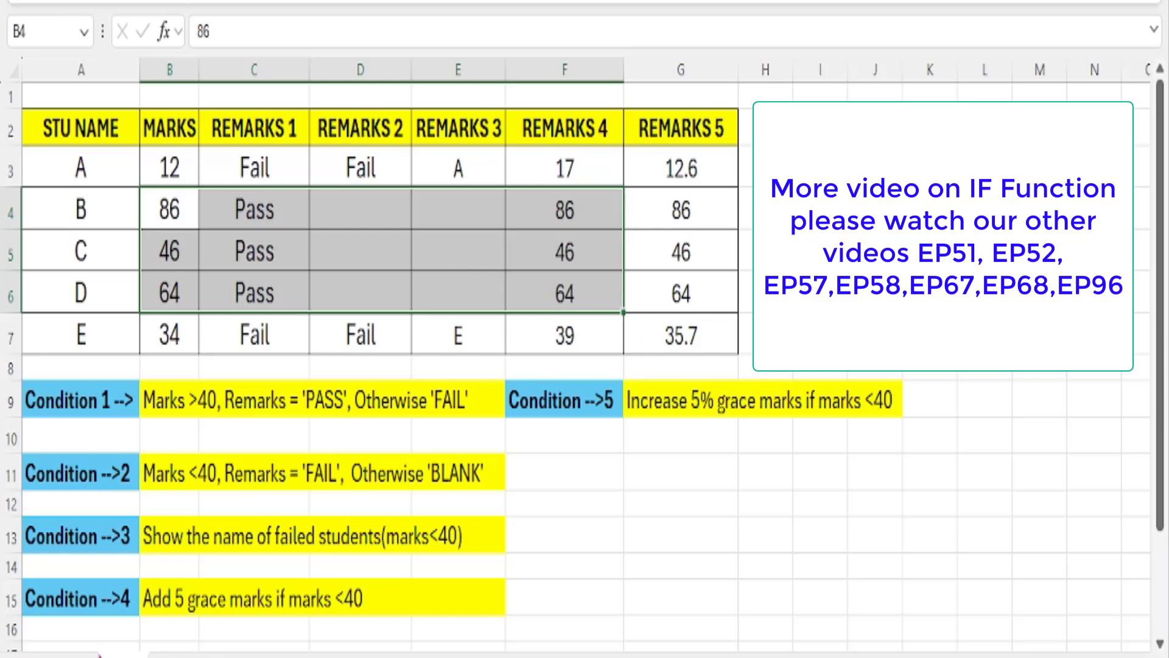
# Read the Condition 5 rule in row 9 and look again at the Condition 4 rule in row 15
pyautogui.click(552, 402)
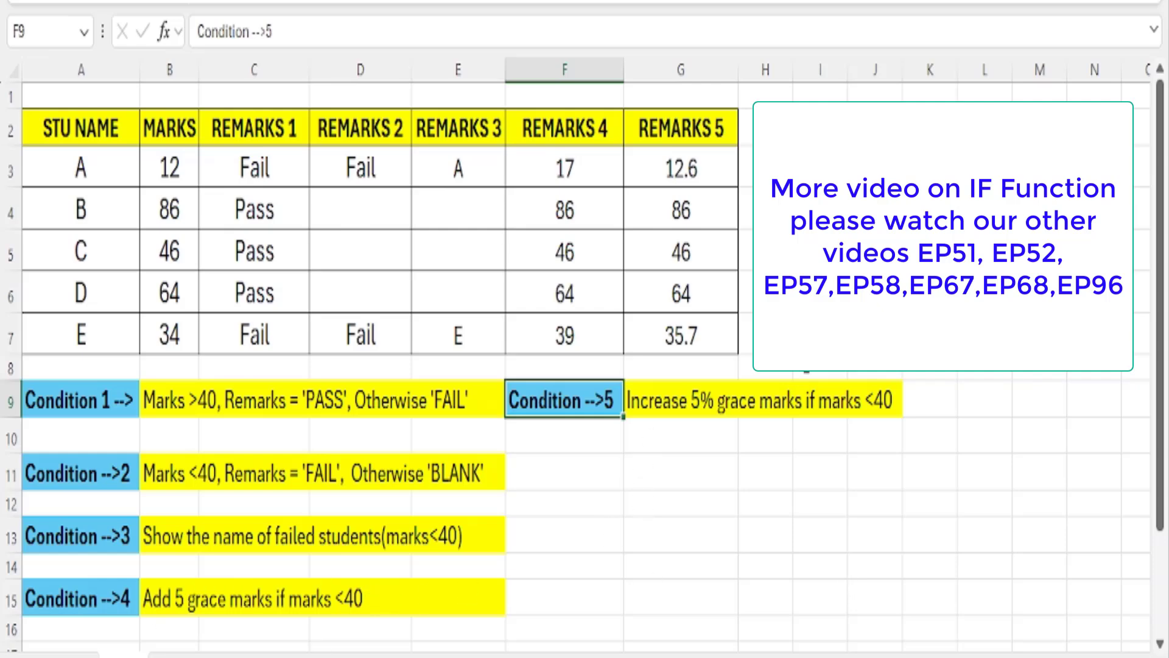
pyautogui.click(676, 408)
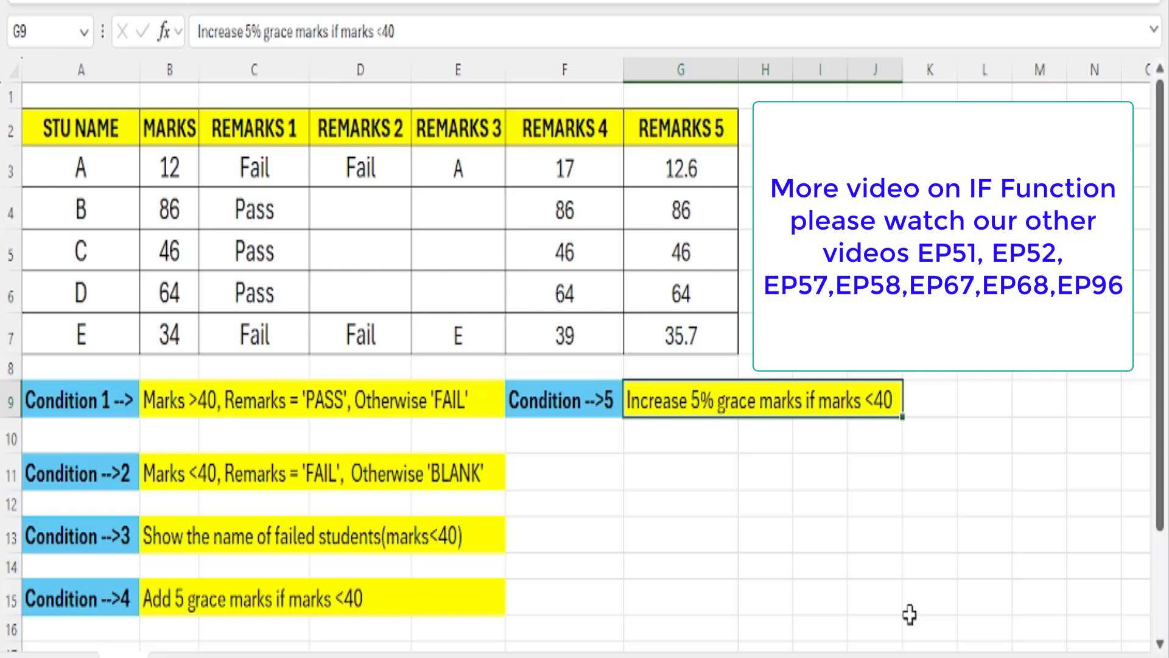
pyautogui.click(336, 588)
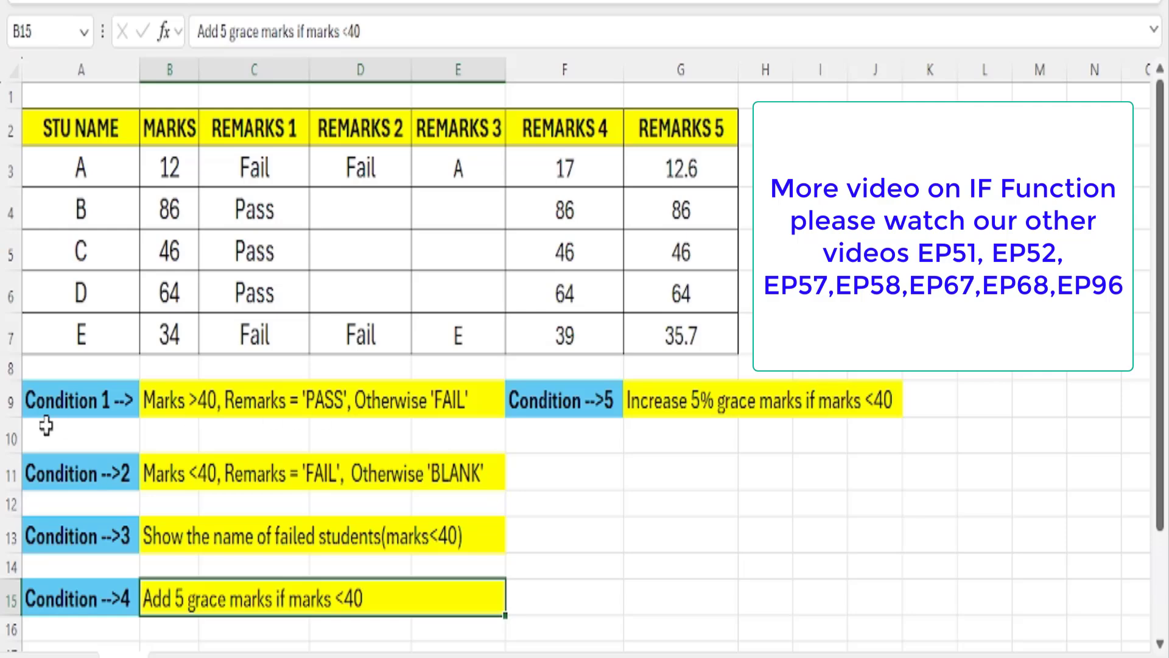
# Check the REMARKS 5 formulas and results for students A to E against the original marks and the Condition 5 rule
pyautogui.click(37, 406)
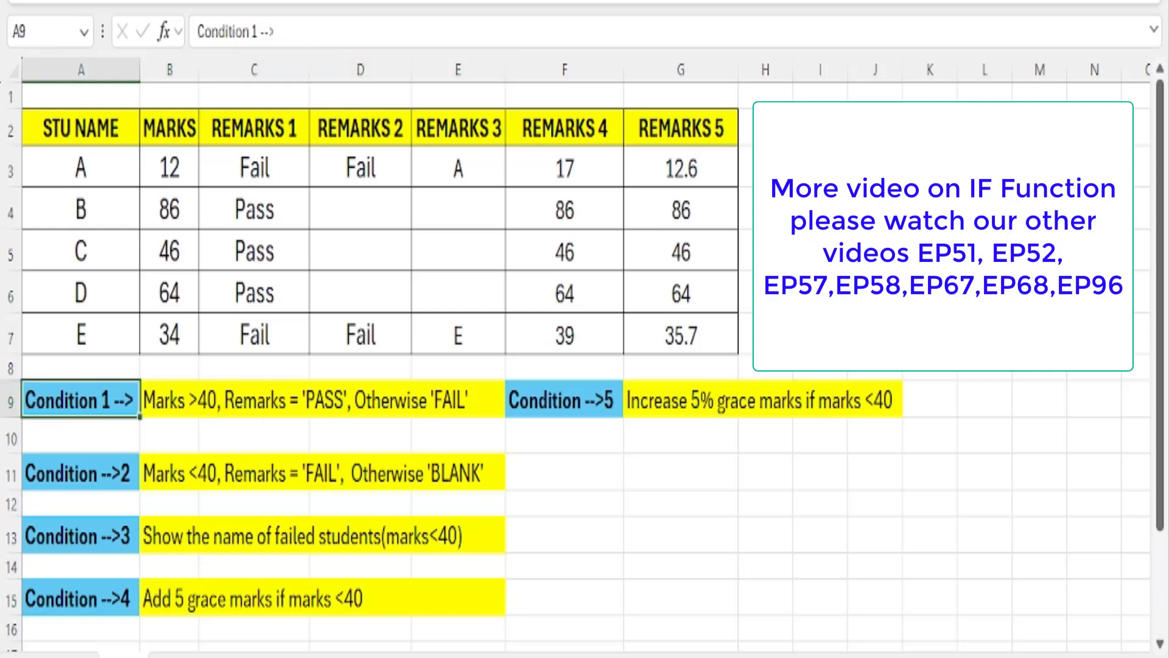
pyautogui.moveTo(263, 169); pyautogui.dragTo(671, 335)
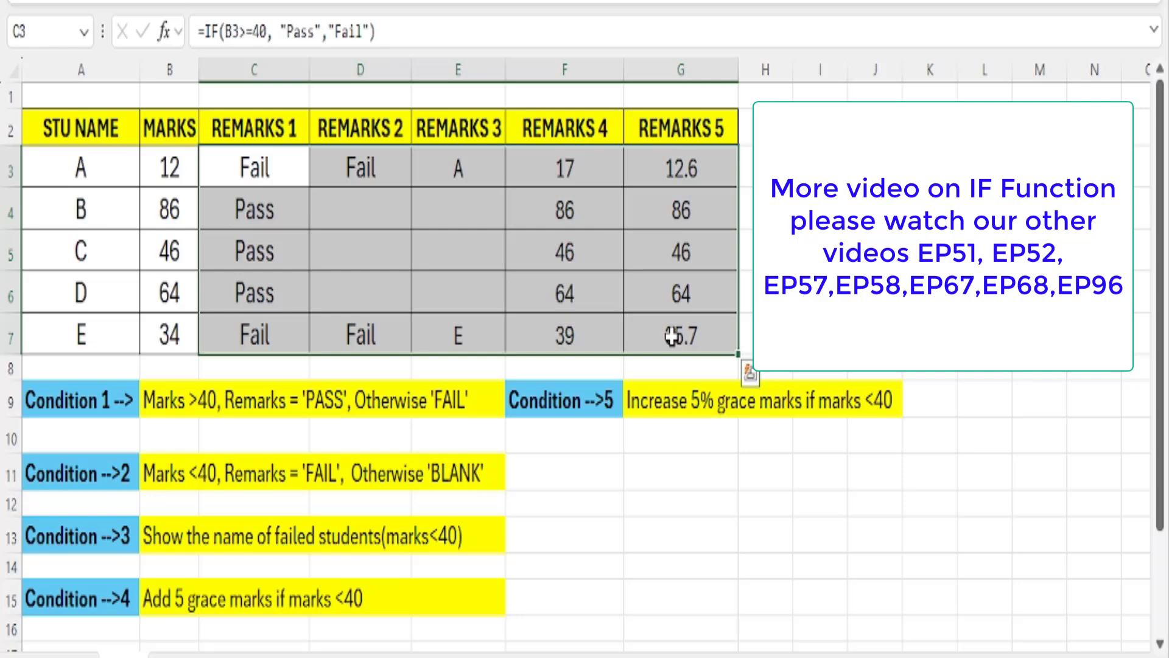
pyautogui.click(659, 174)
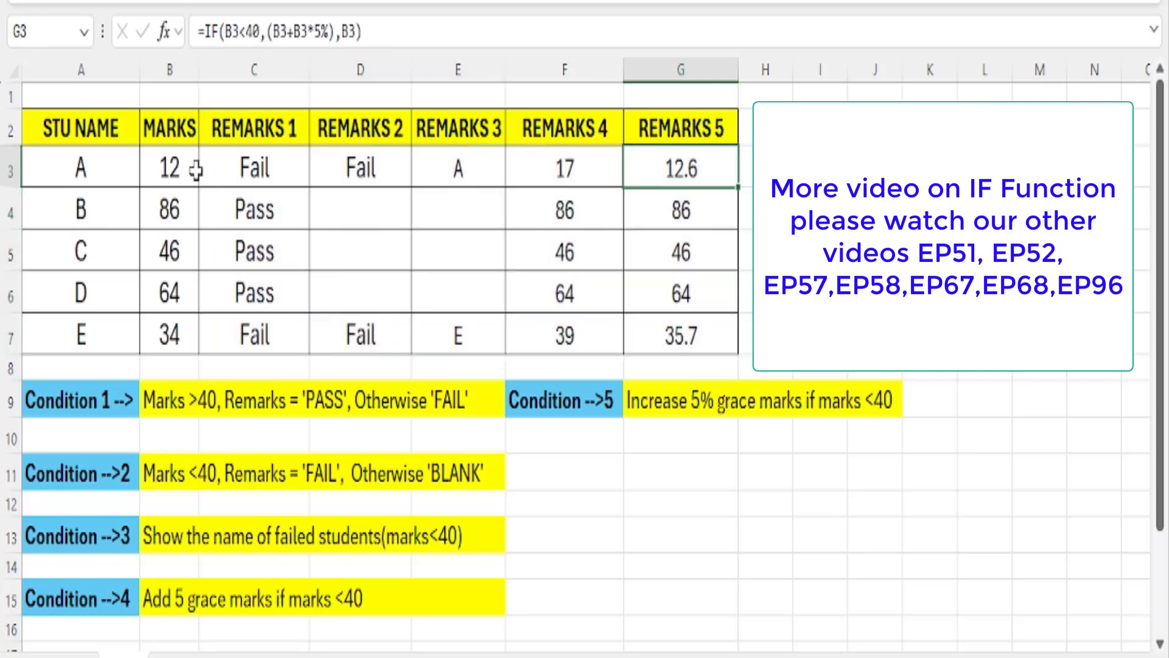
pyautogui.click(173, 169)
pyautogui.click(621, 411)
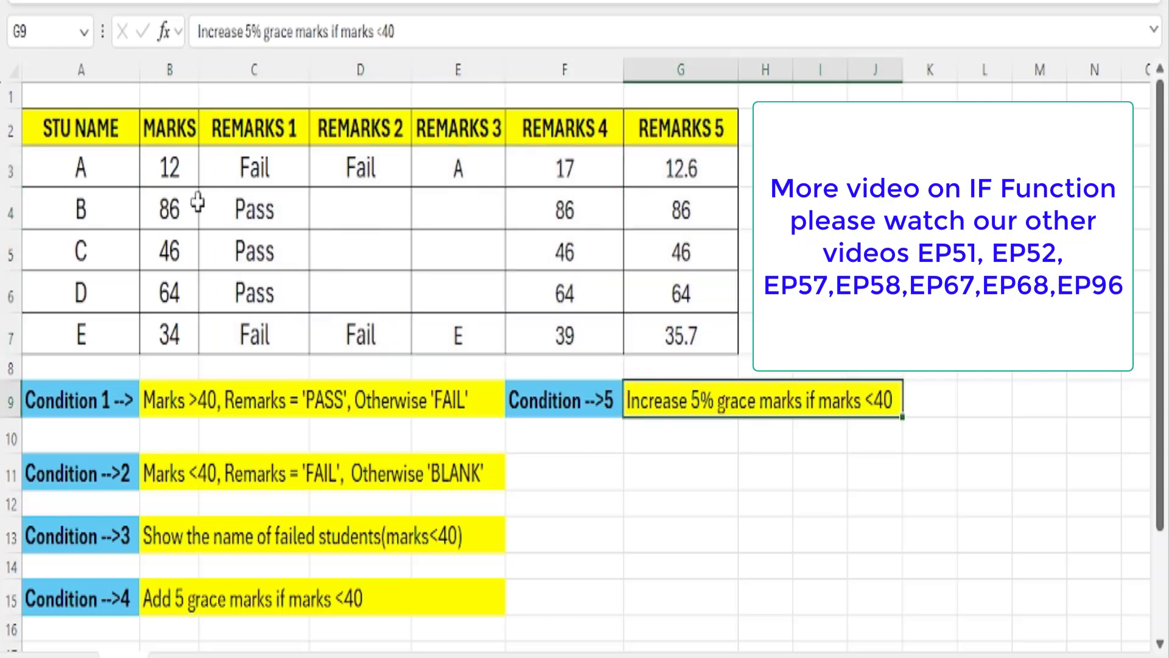
pyautogui.click(172, 172)
pyautogui.click(684, 177)
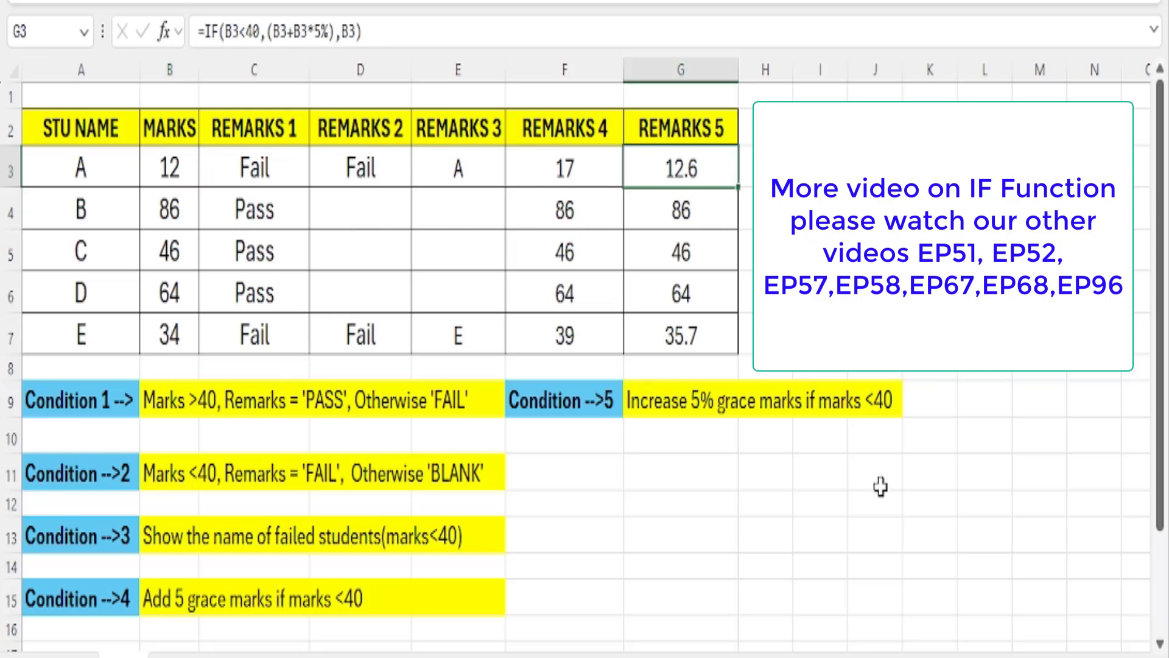
pyautogui.click(181, 342)
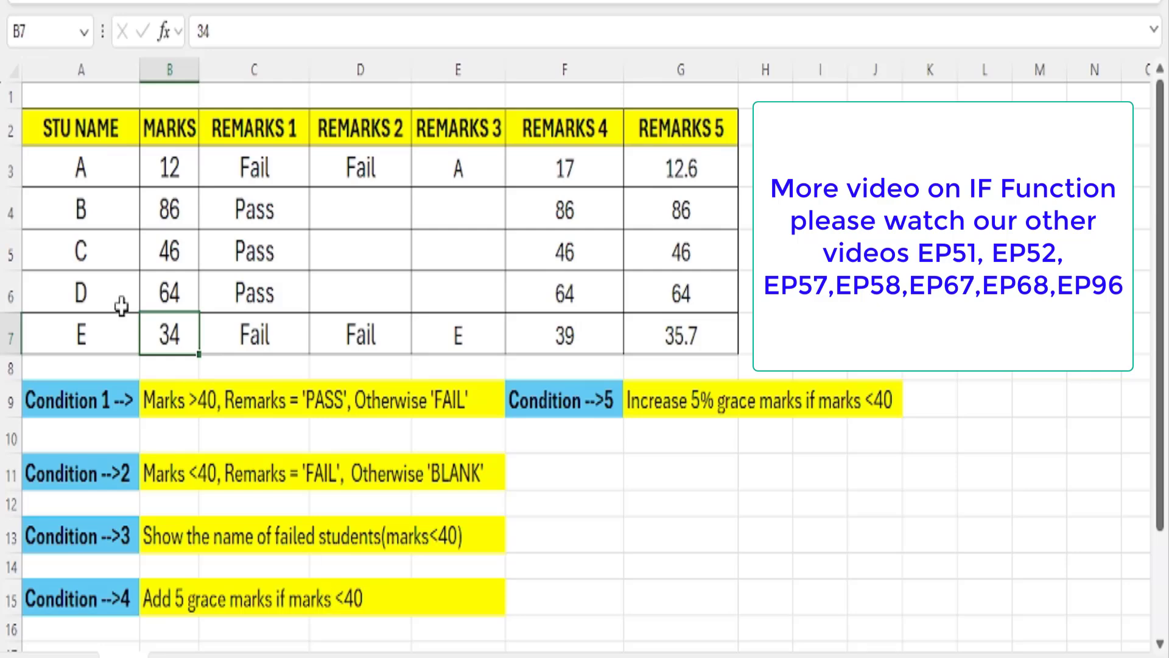
pyautogui.click(723, 339)
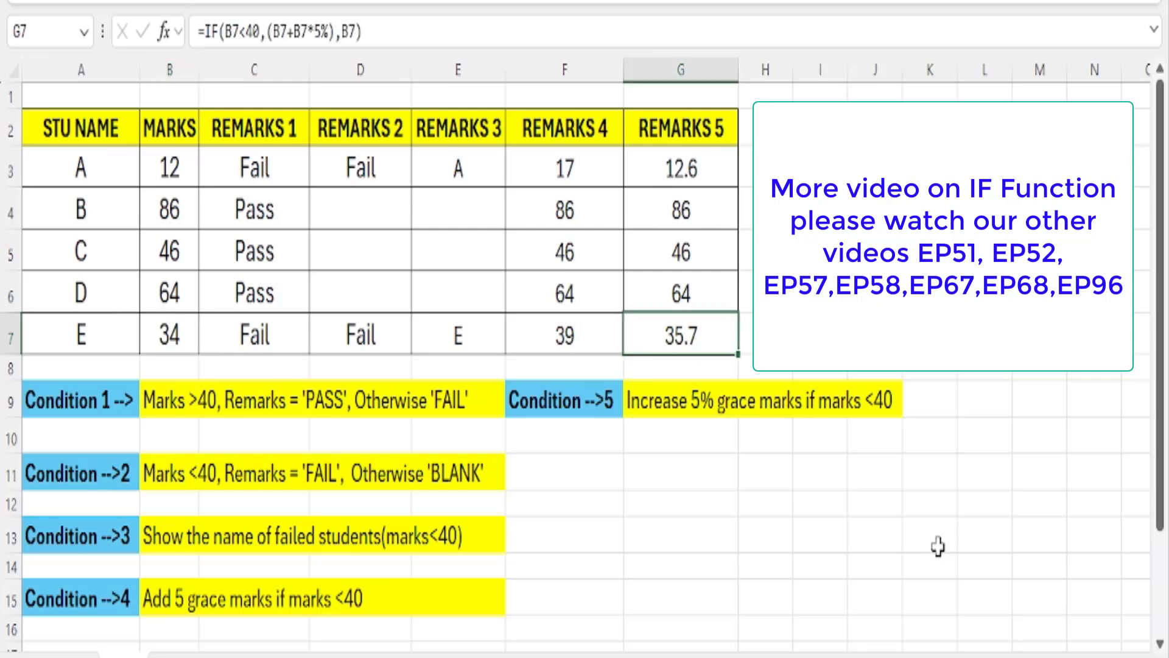
pyautogui.moveTo(714, 201); pyautogui.dragTo(722, 291)
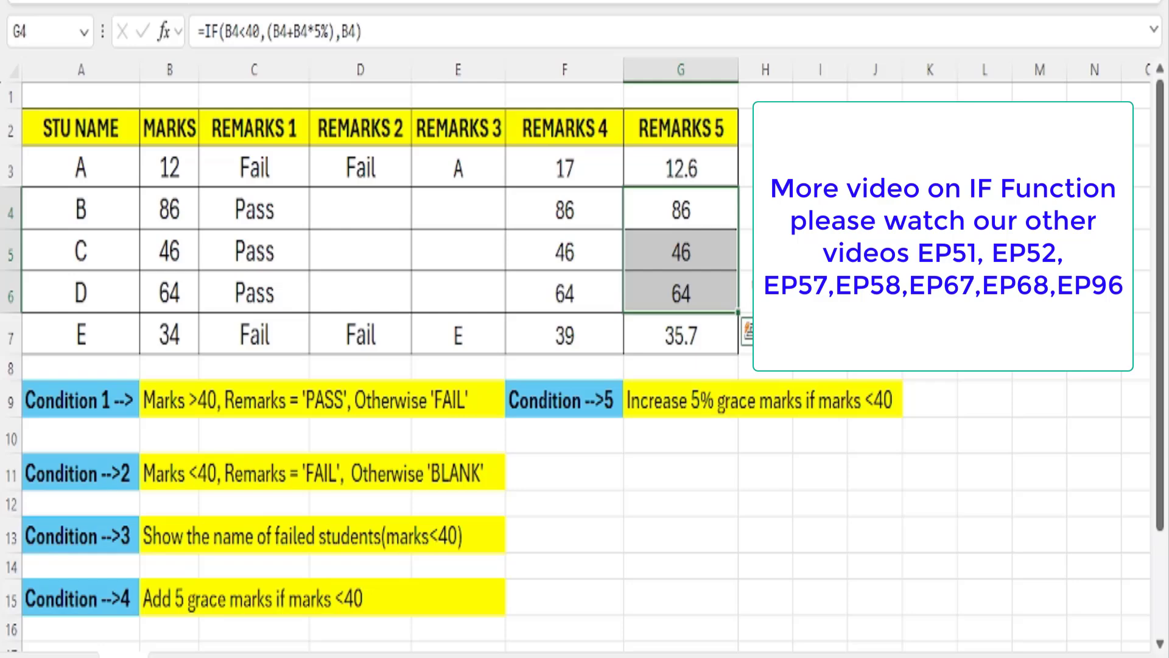
pyautogui.click(743, 291)
# Clear all the results in C3:G7, from REMARKS 1 through REMARKS 5
pyautogui.moveTo(237, 161); pyautogui.dragTo(666, 347)
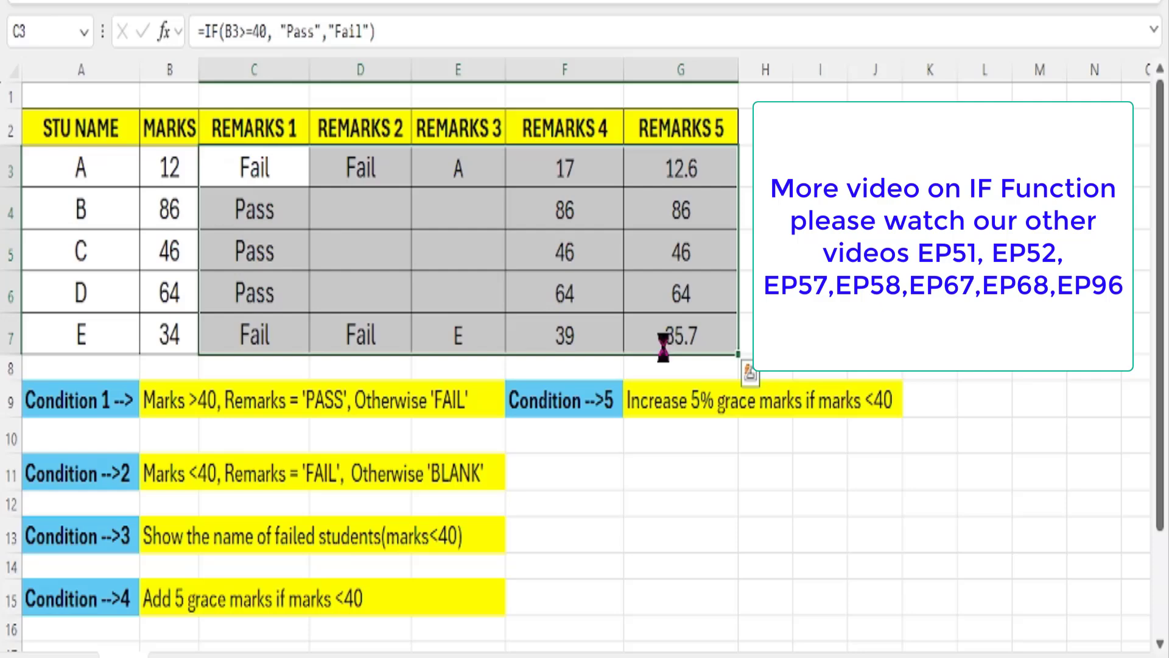
pyautogui.press('Delete')
pyautogui.click(839, 157)
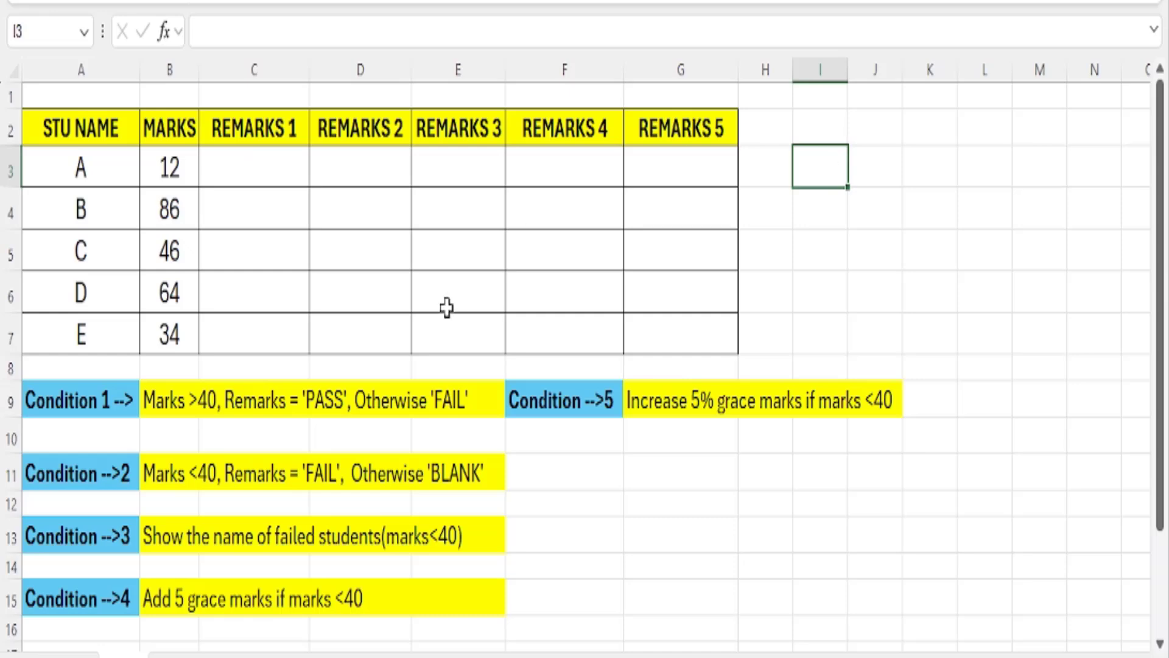
# Start an IF formula for Condition 1 in cell C3 with the logical test B3>40
pyautogui.click(220, 403)
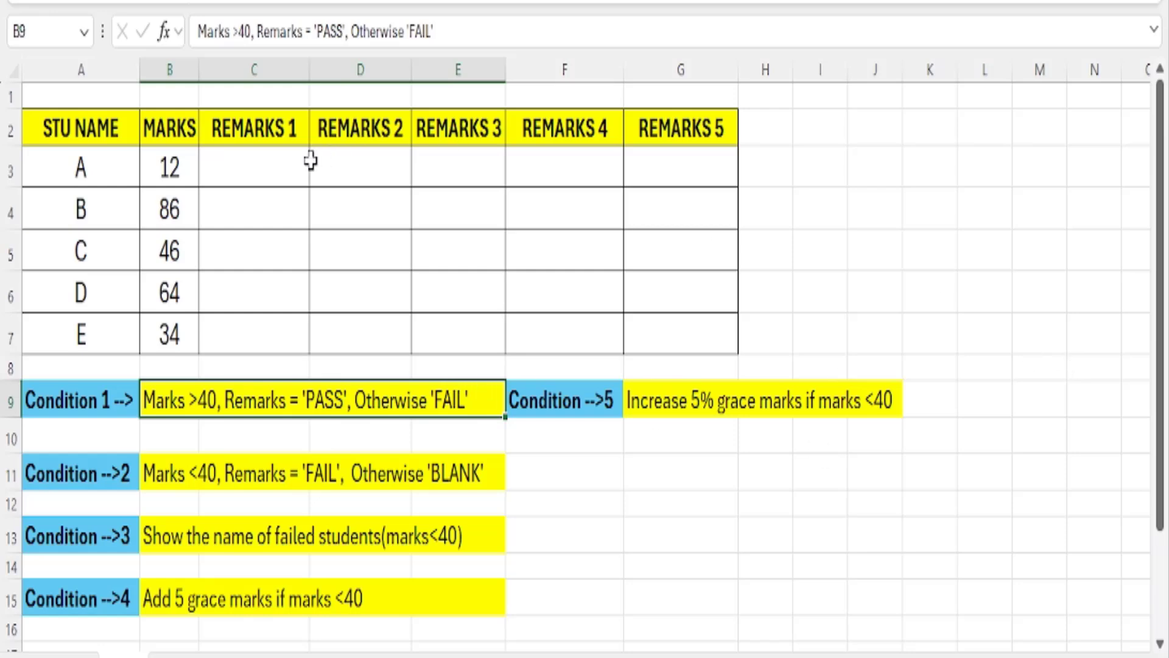
pyautogui.click(289, 163)
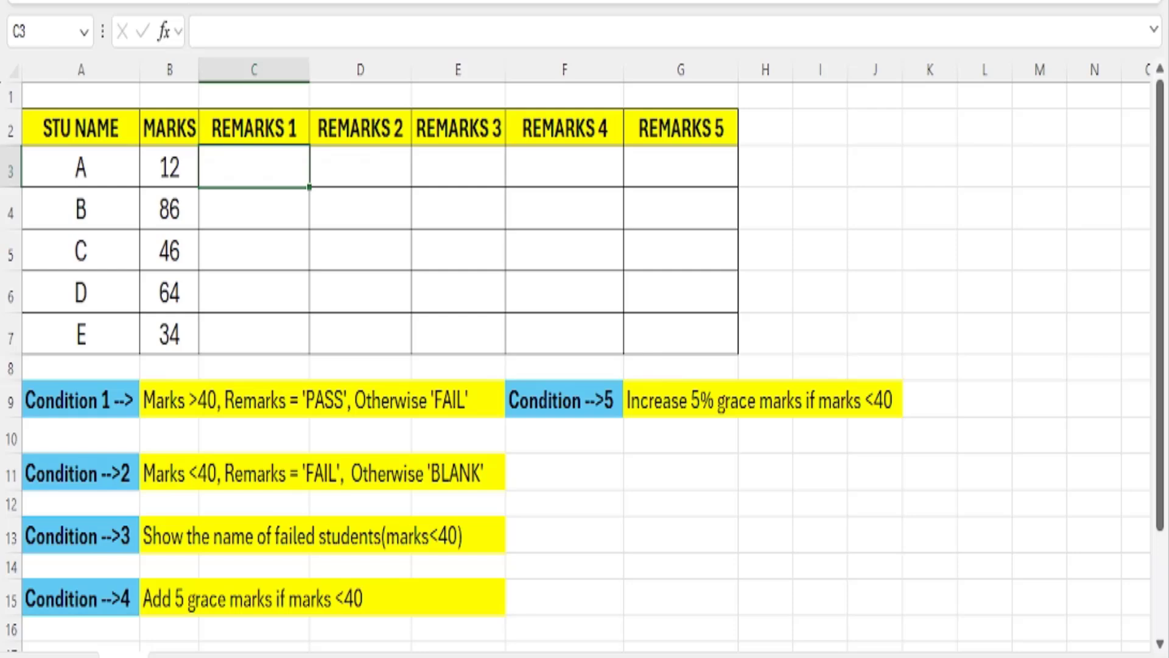
pyautogui.write('=')
pyautogui.write('IF')
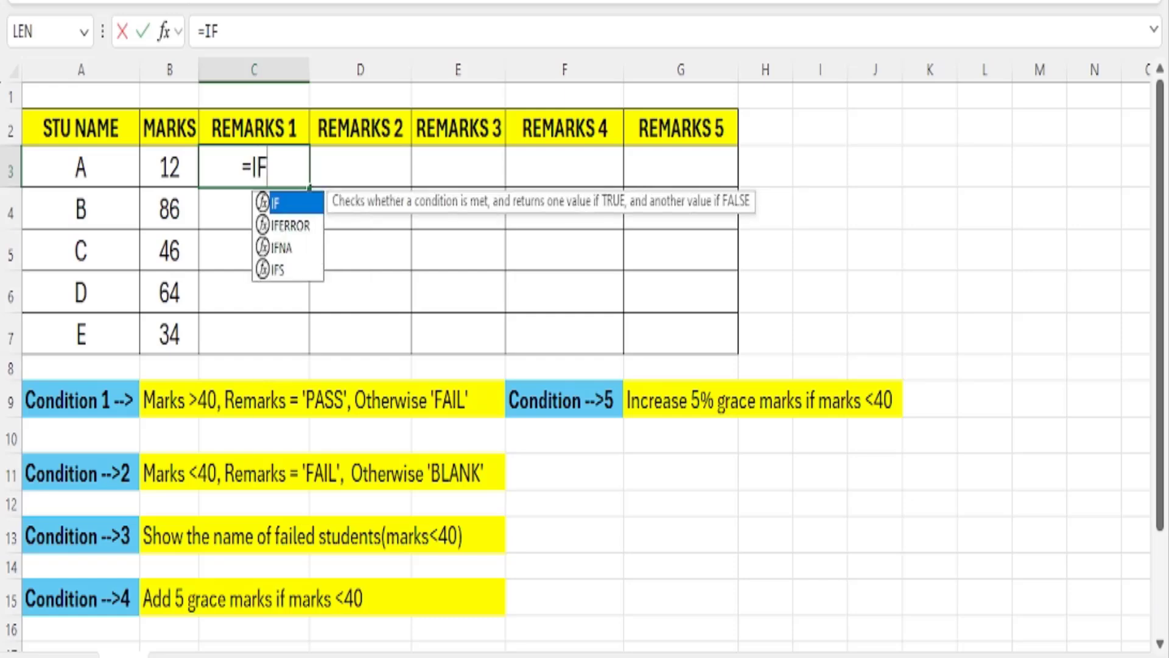
pyautogui.write('(')
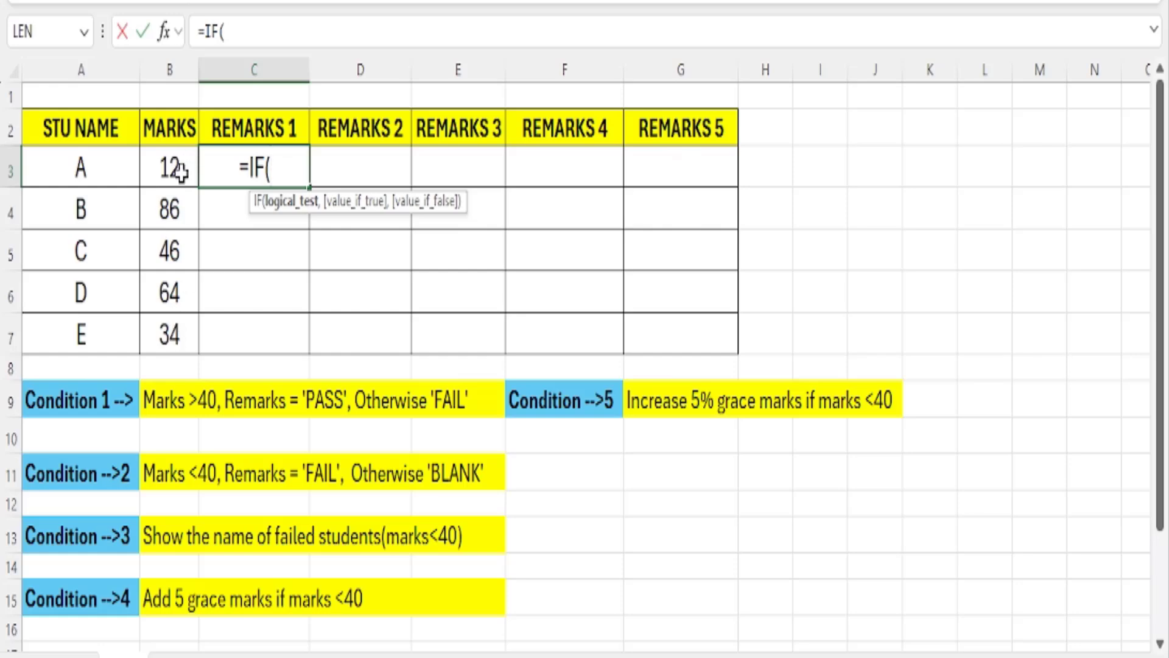
pyautogui.click(162, 157)
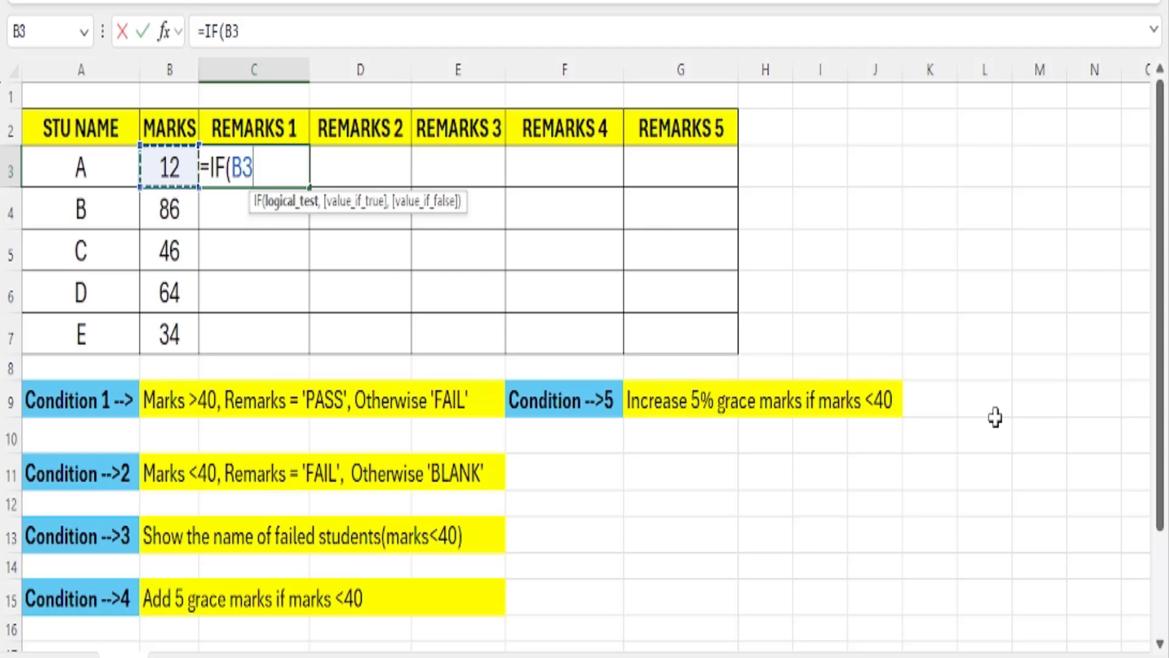
pyautogui.write('>')
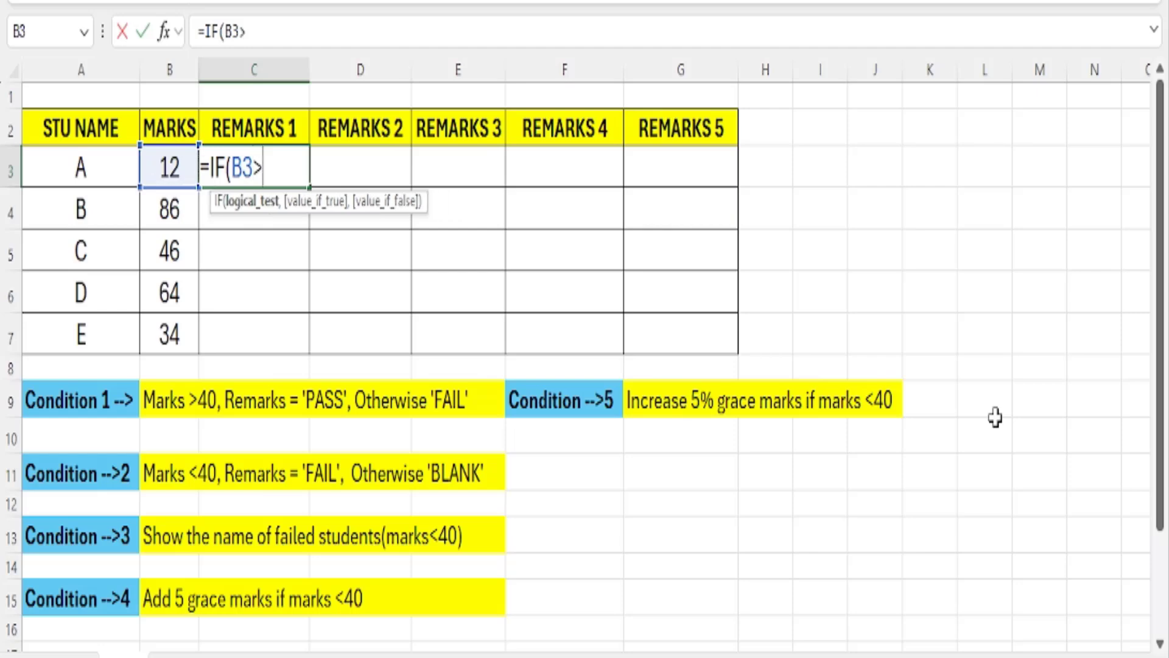
pyautogui.write('40')
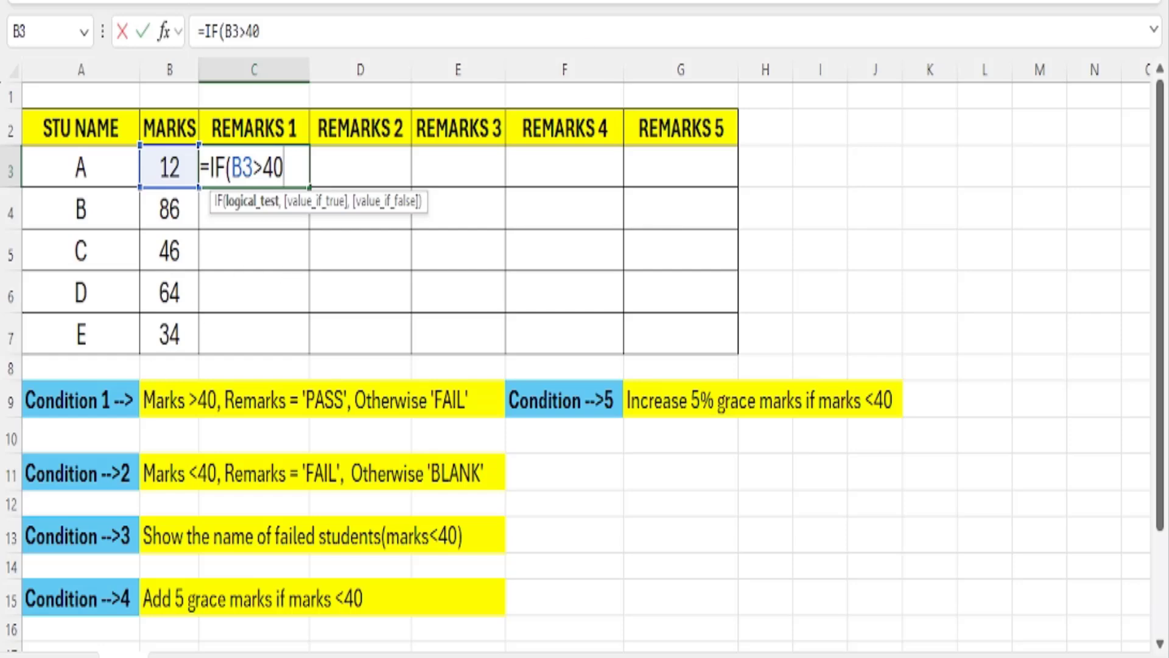
# Finish the formula in C3 as =IF(B3>40="PASS","FAIL") and enter it
pyautogui.write('="')
pyautogui.write('PASS')
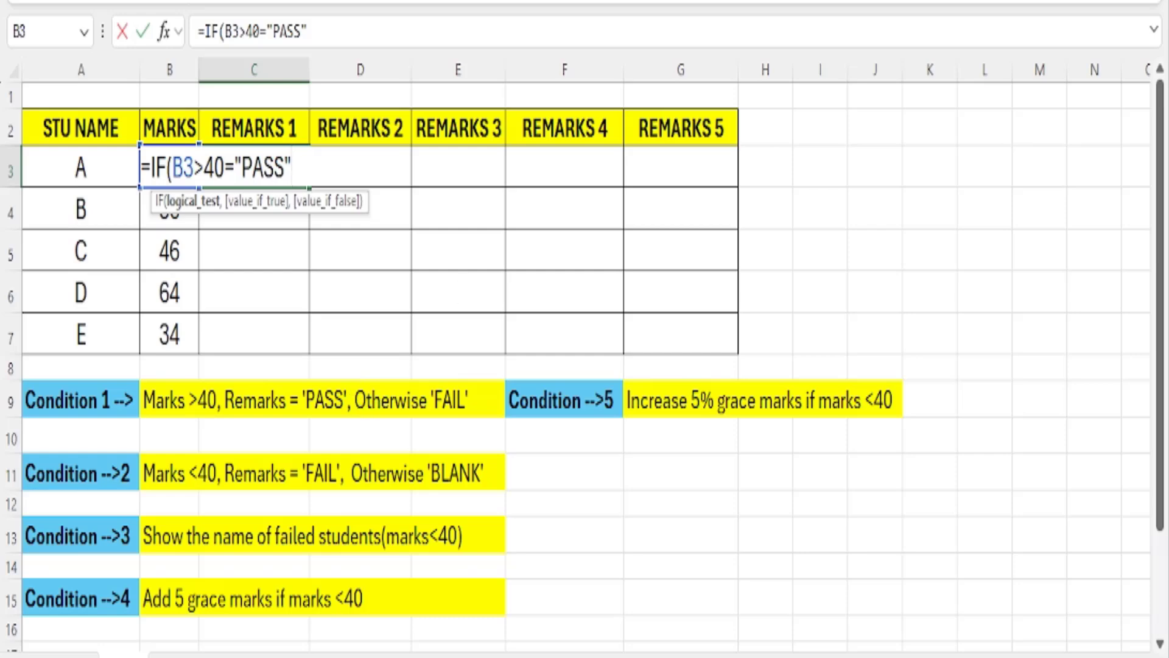
pyautogui.write(',')
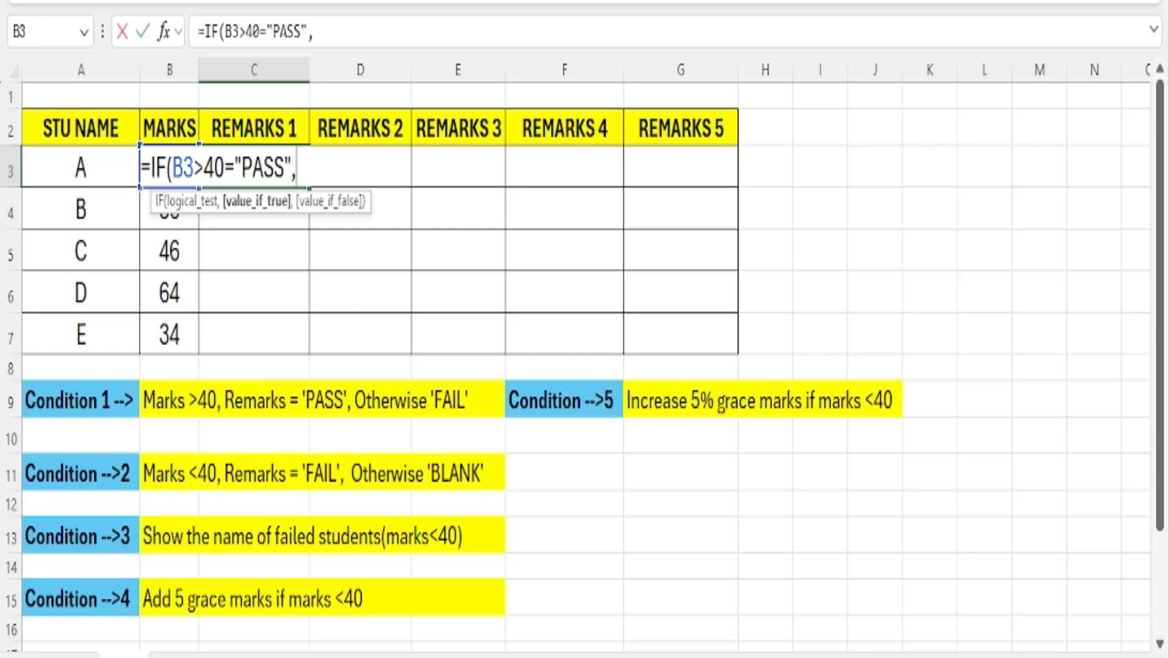
pyautogui.write('"FAIL')
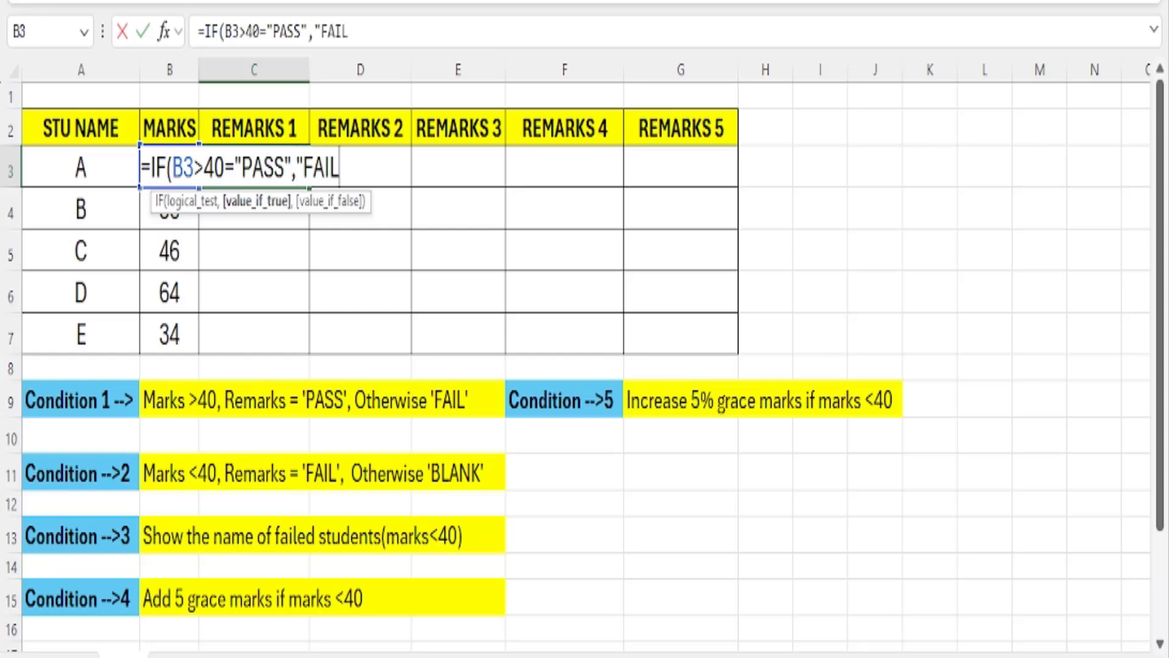
pyautogui.write('")')
pyautogui.press('BackSpace')
pyautogui.press('BackSpace')
pyautogui.write('")')
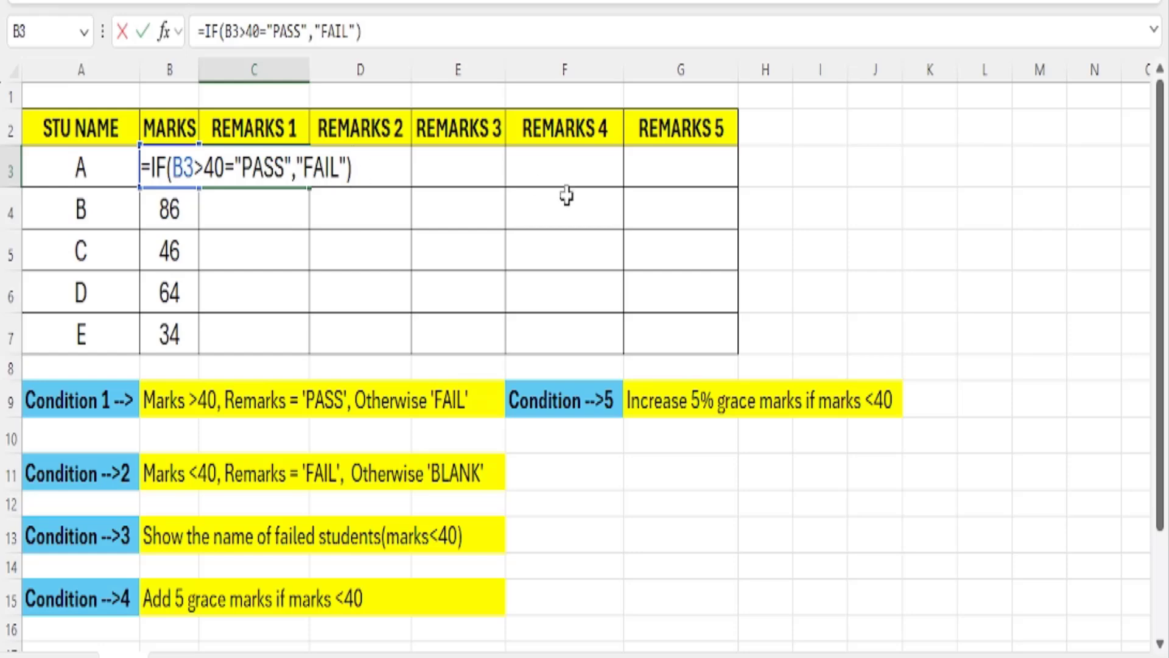
pyautogui.press('Return')
# Correct the formula in C3 to =IF(B3>=40,"PASS","FAIL")
pyautogui.doubleClick(301, 180)
pyautogui.write('=')
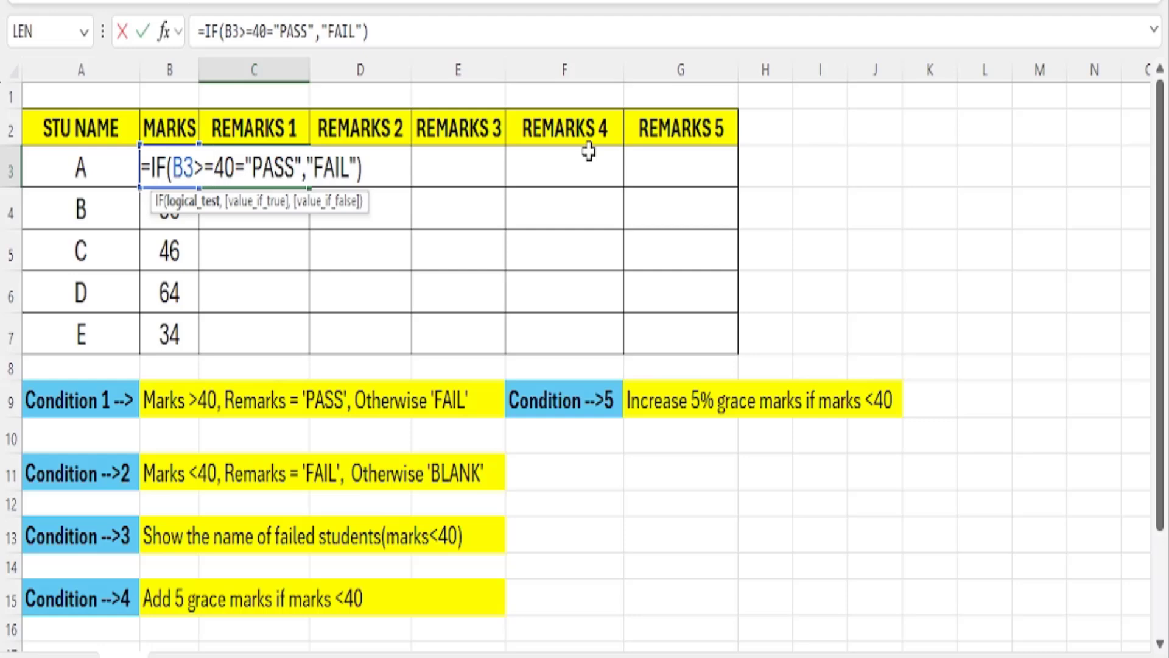
pyautogui.press('Right')
pyautogui.press('Delete')
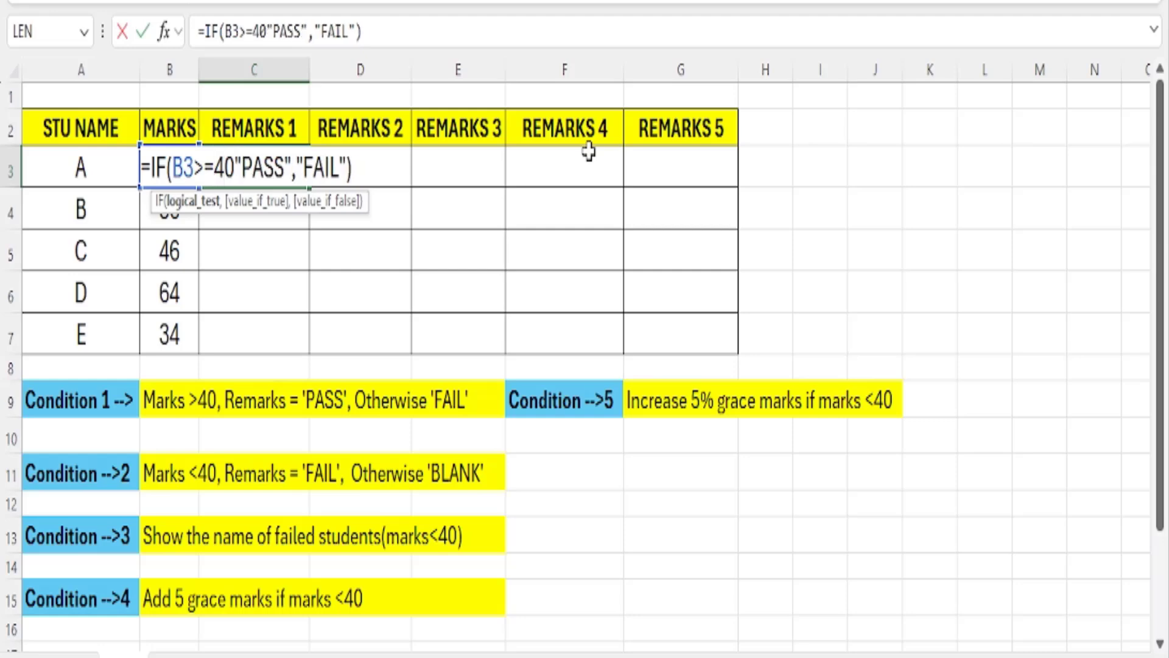
pyautogui.write(',')
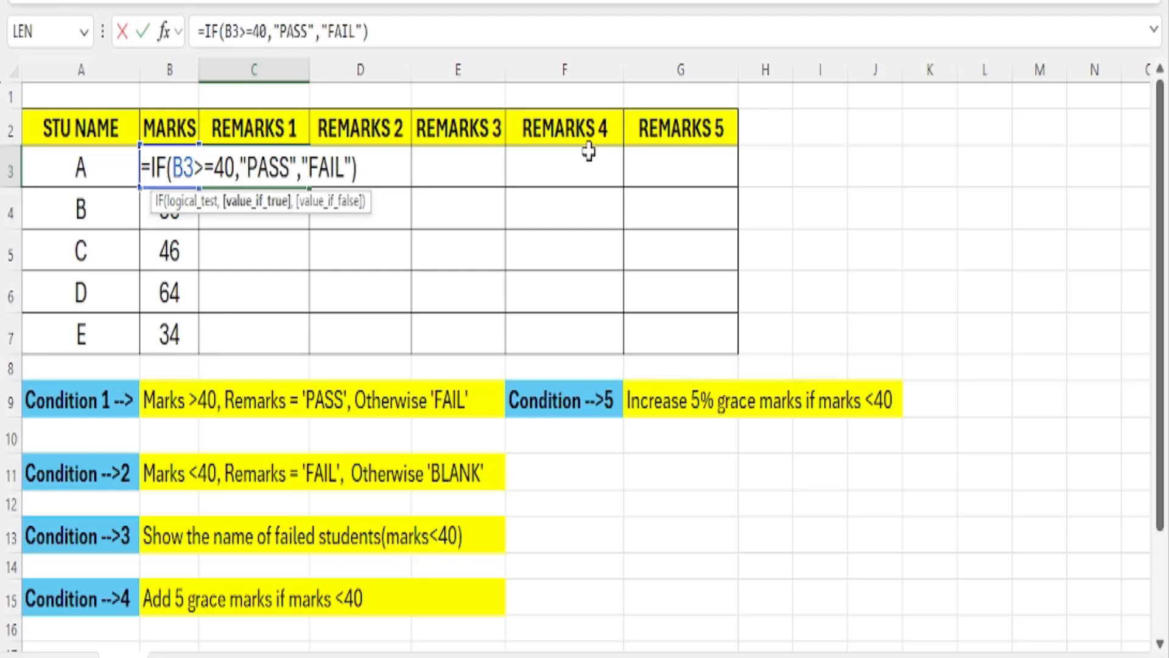
pyautogui.press('Return')
pyautogui.press('Up')
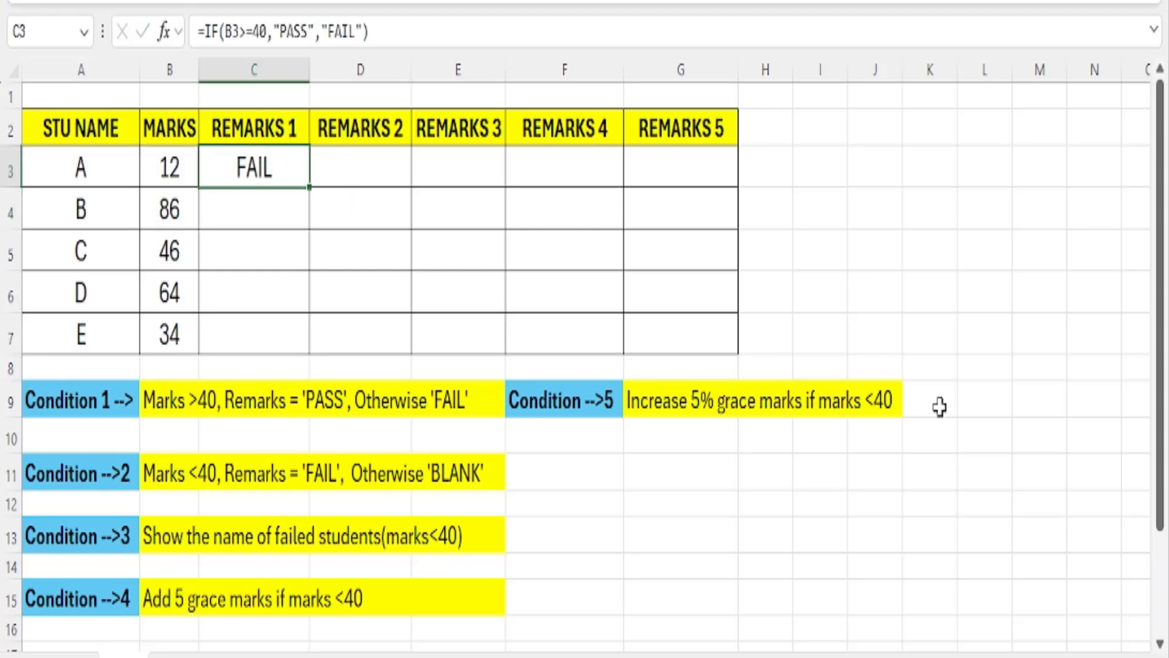
# Recheck the Condition 1 formula in C3 and fill it down the REMARKS 1 column through C7
pyautogui.press('F2')
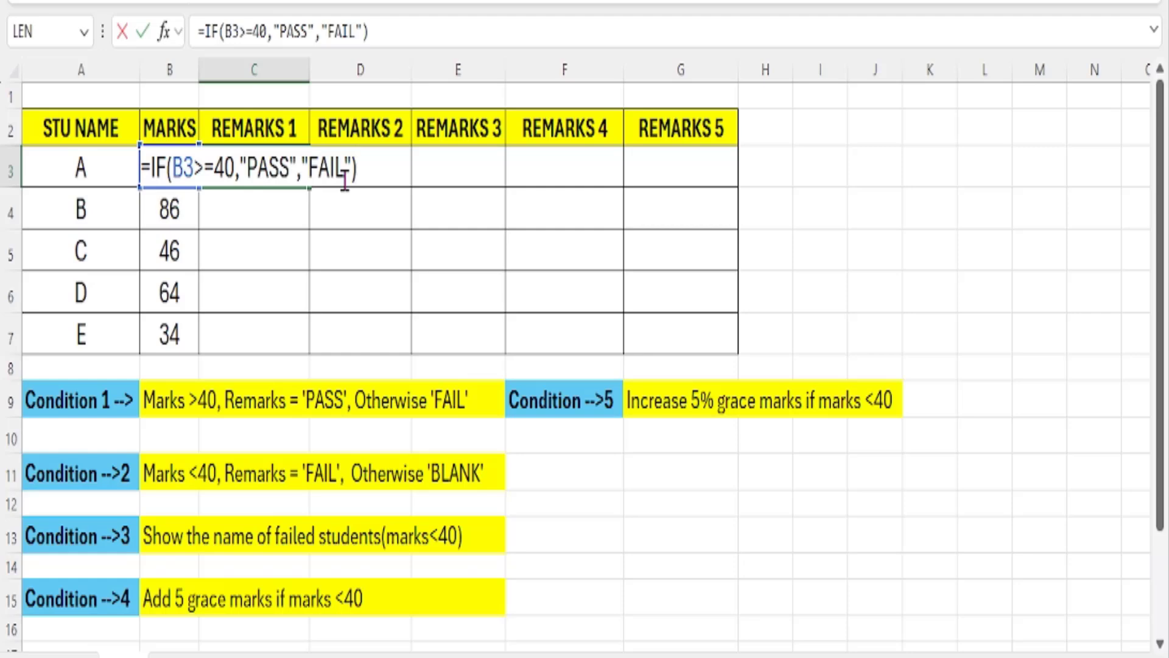
pyautogui.press('Return')
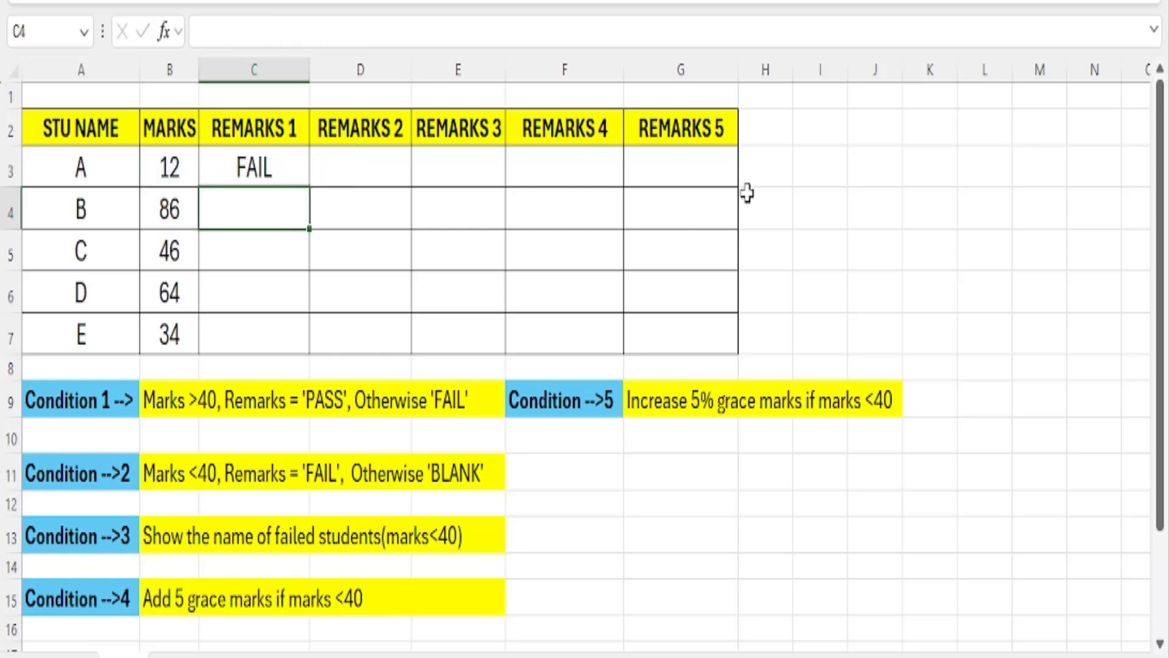
pyautogui.click(292, 157)
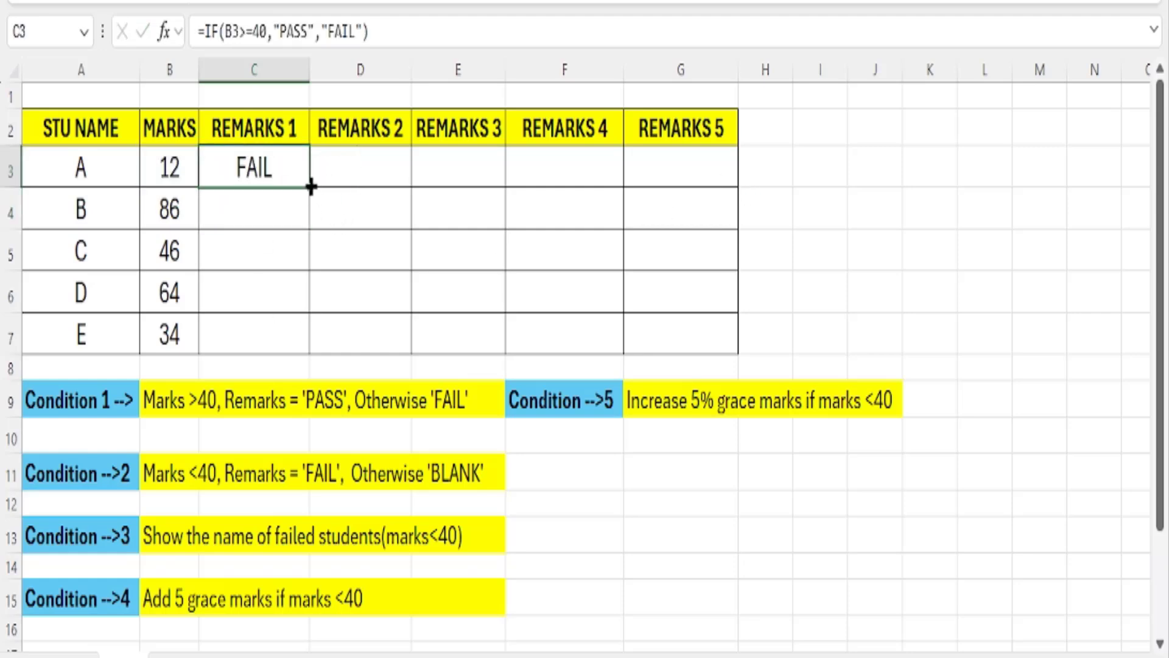
pyautogui.moveTo(311, 187); pyautogui.dragTo(311, 353)
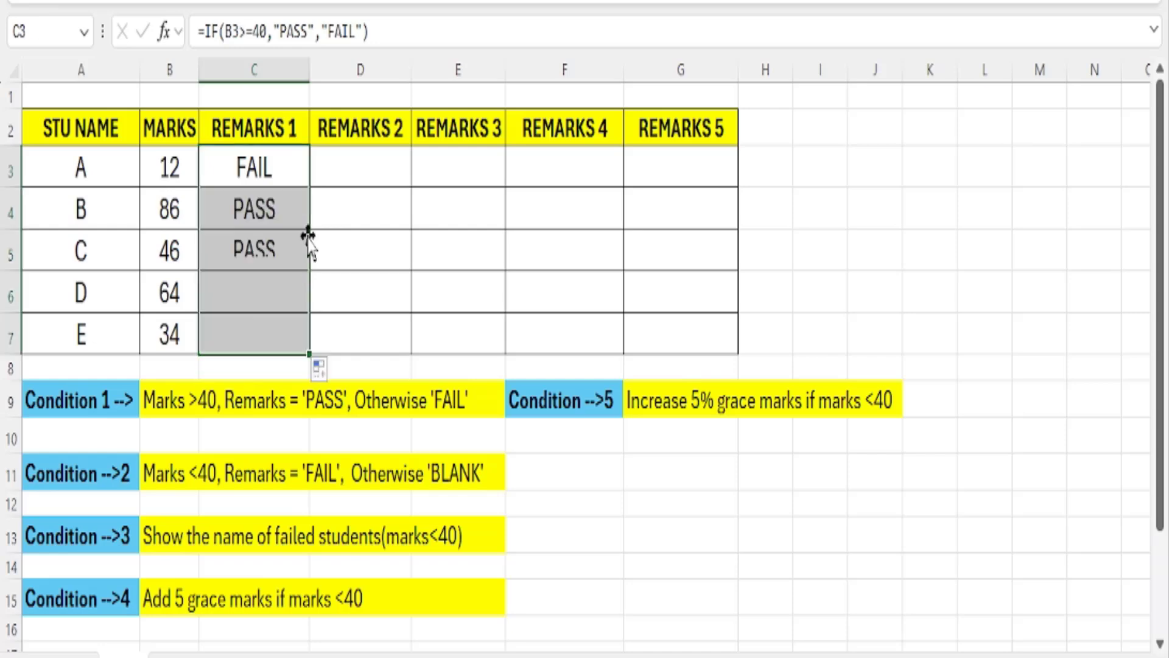
# Inspect the REMARKS 1 formulas in C3 to C5 and compare their cell references and results with the marks
pyautogui.click(269, 167)
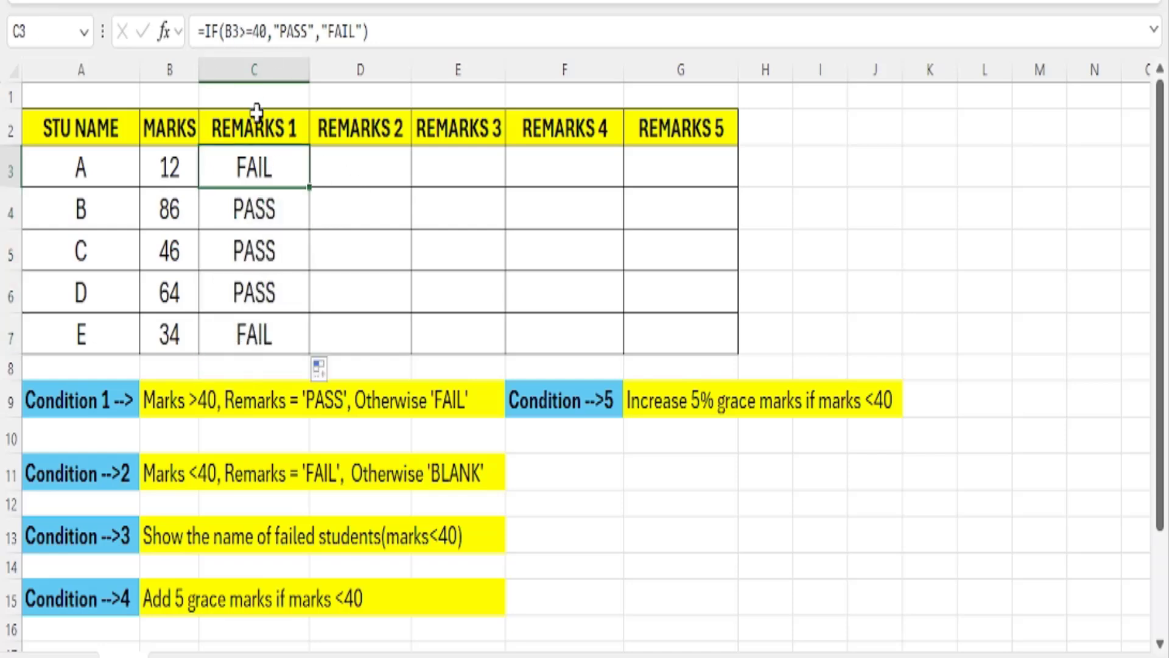
pyautogui.press('F2')
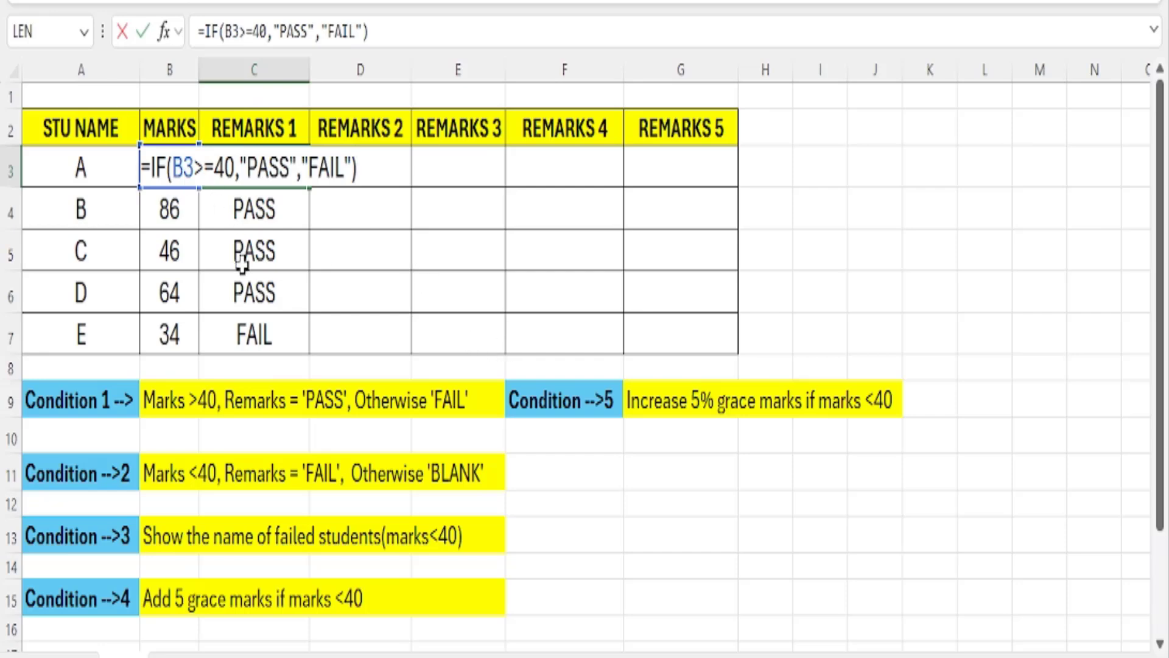
pyautogui.press('Escape')
pyautogui.click(254, 210)
pyautogui.press('F2')
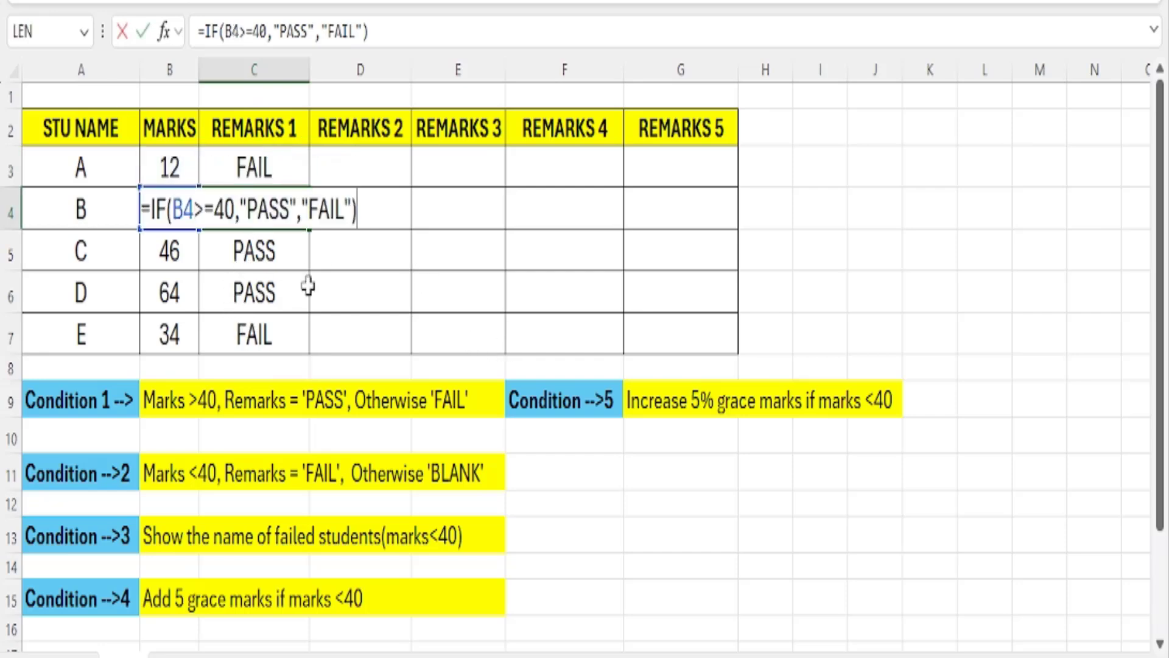
pyautogui.press('Escape')
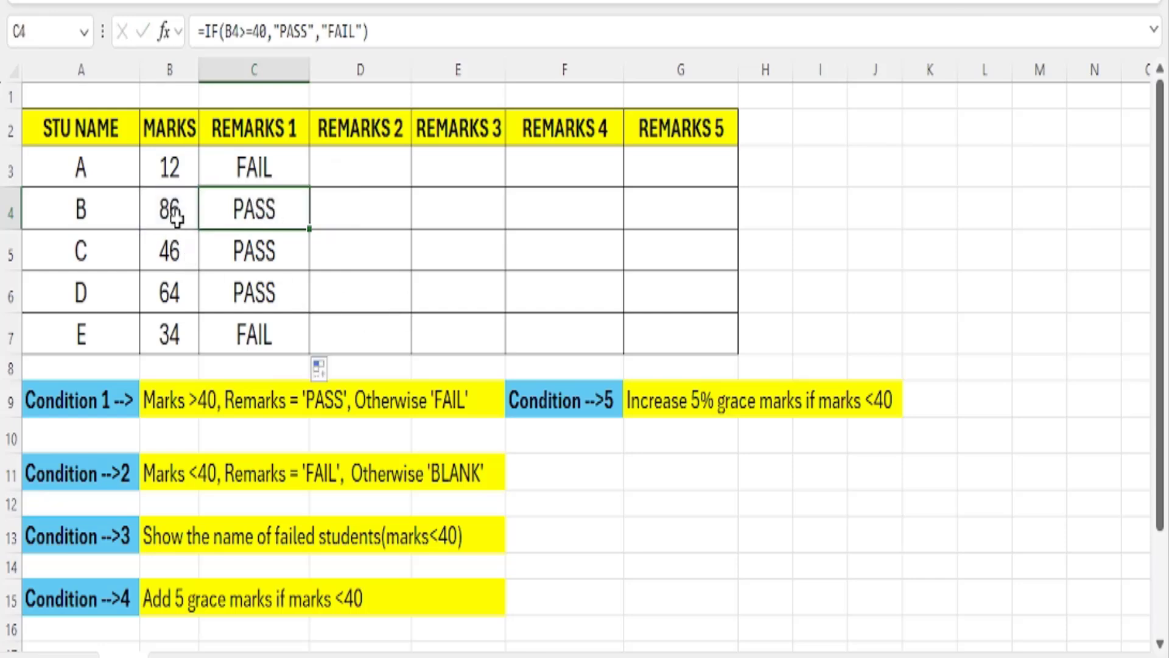
pyautogui.click(175, 218)
pyautogui.click(274, 262)
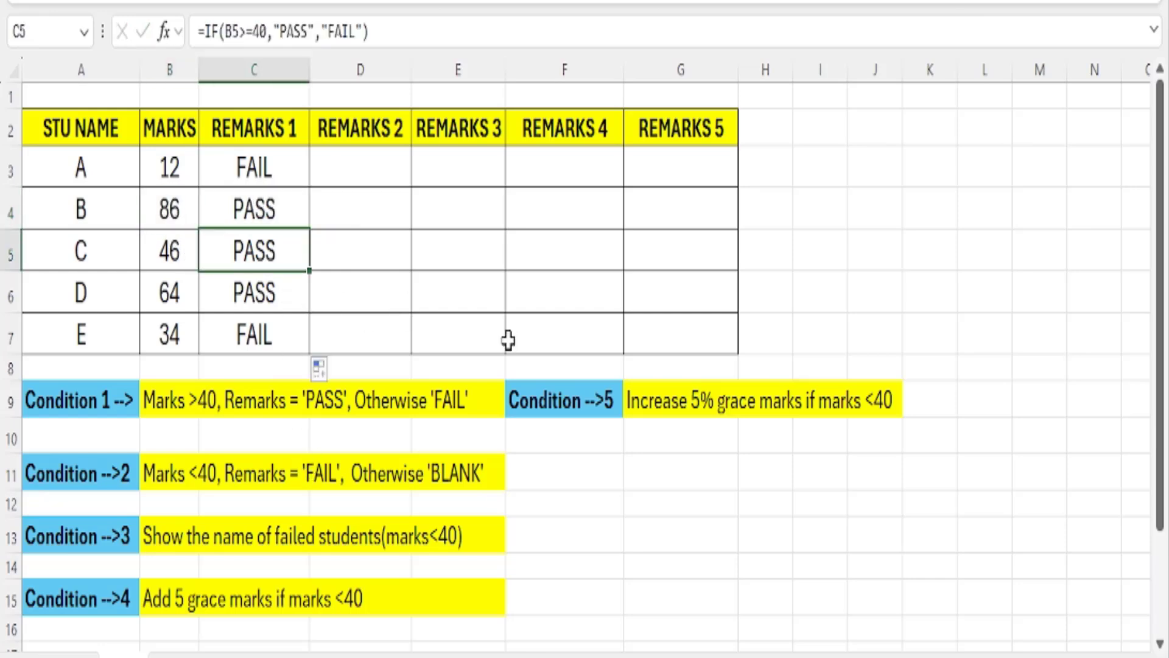
pyautogui.press('F2')
pyautogui.press('Escape')
pyautogui.click(169, 250)
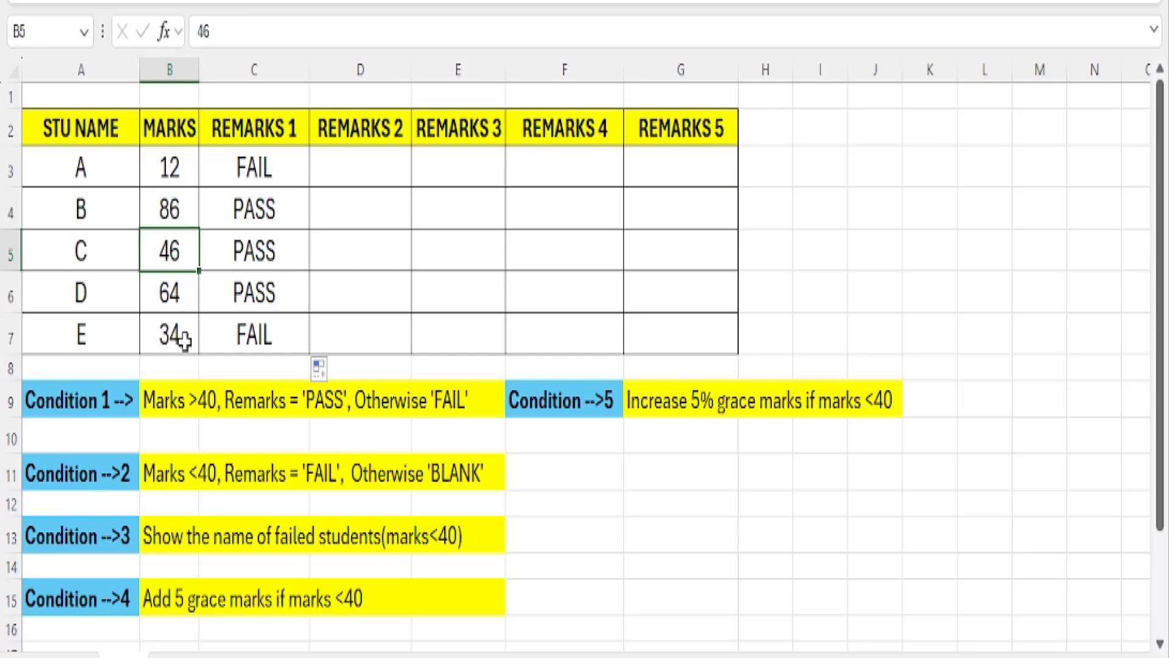
# Review the PASS results in C4 to C6 and the FAIL results in C3 and C7 of REMARKS 1
pyautogui.moveTo(274, 204); pyautogui.dragTo(282, 297)
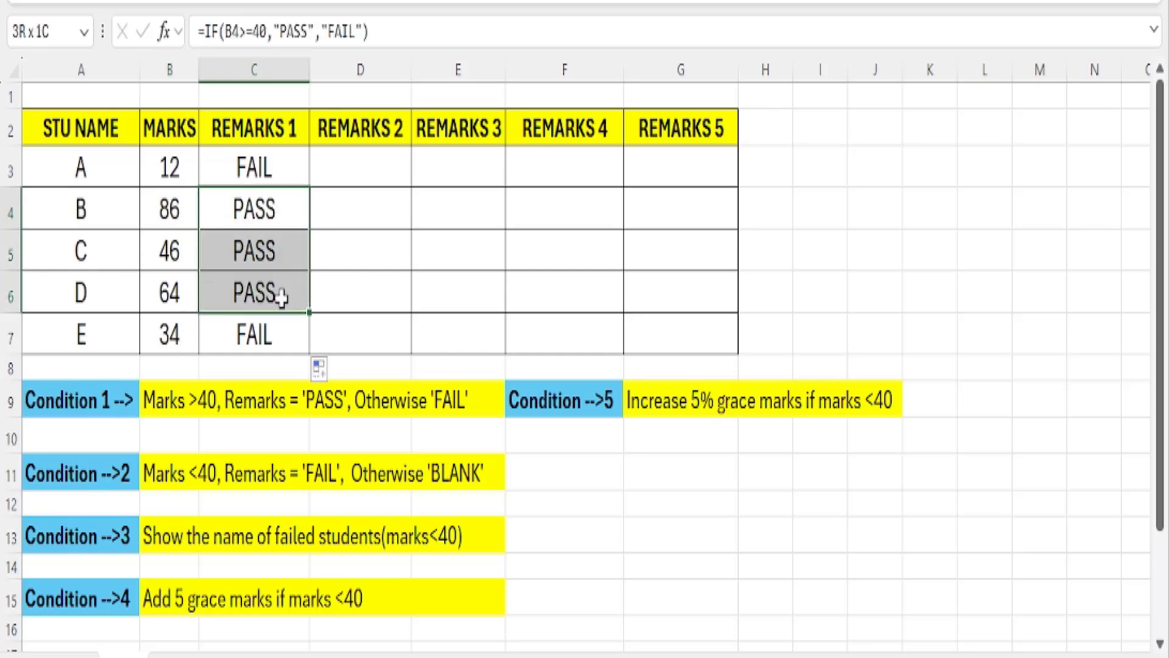
pyautogui.click(261, 163)
pyautogui.click(255, 332)
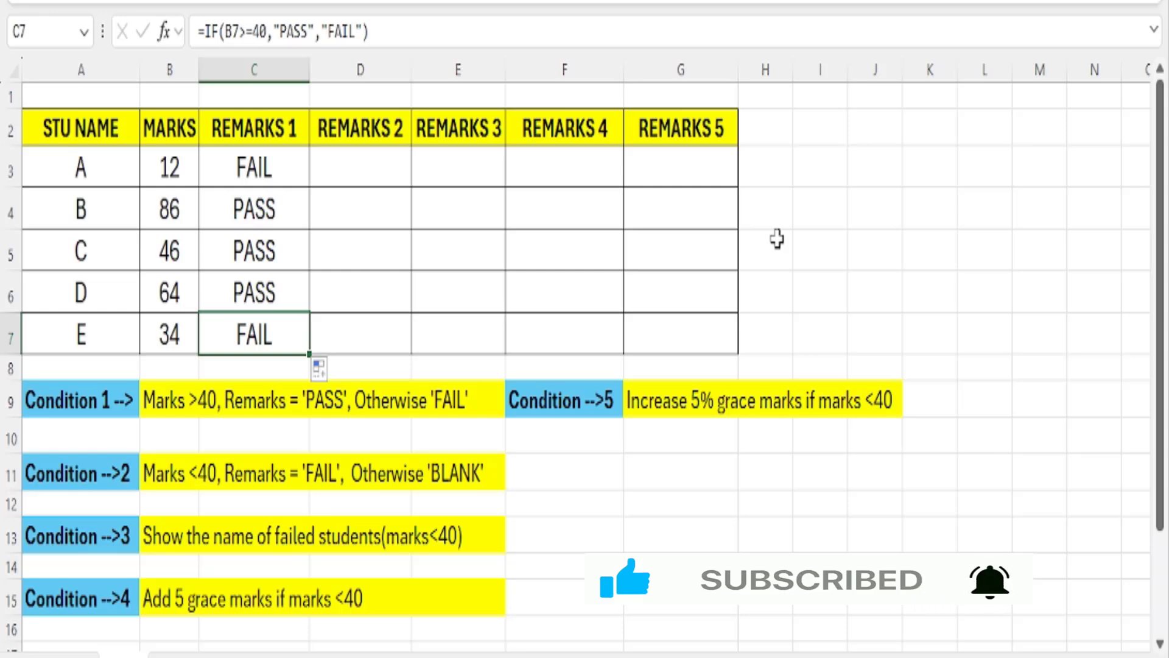
# Consult Condition 2 and begin the REMARKS 2 formula in D3 with =IF(B3<40, opening a quoted value for the true case
pyautogui.click(390, 160)
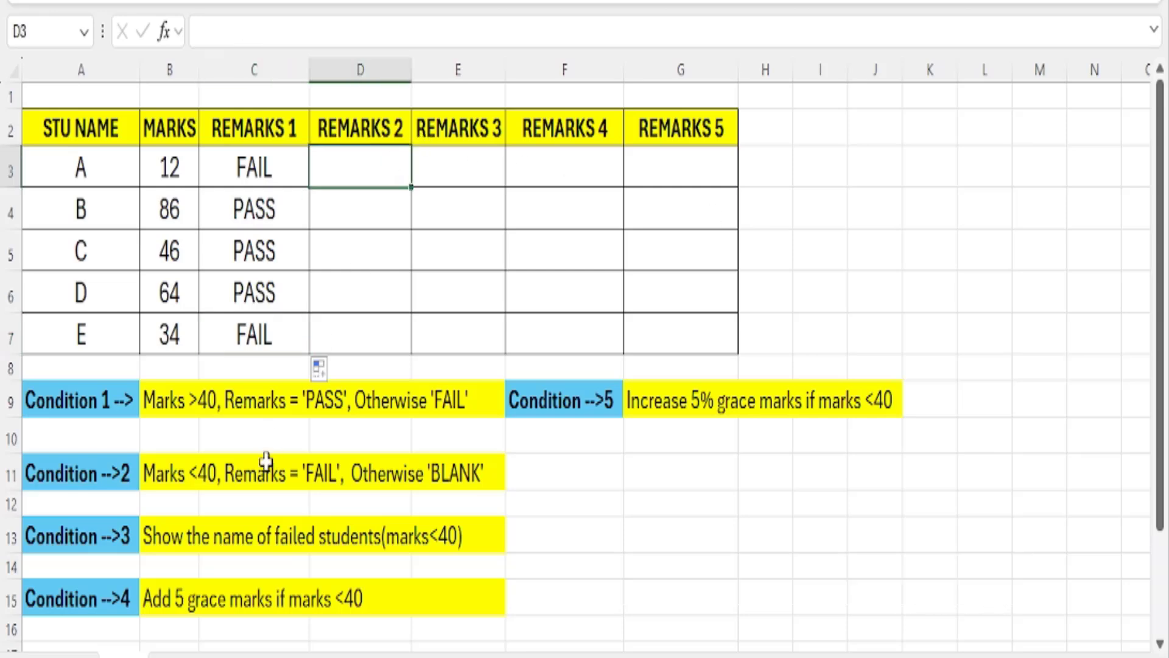
pyautogui.click(201, 480)
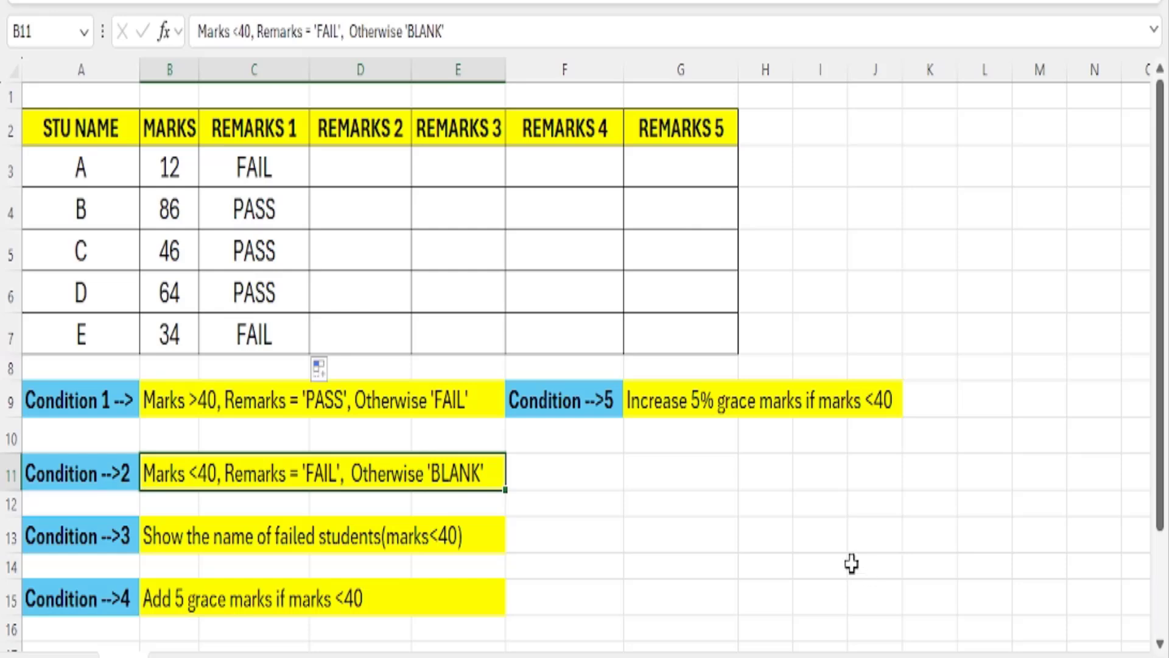
pyautogui.click(365, 166)
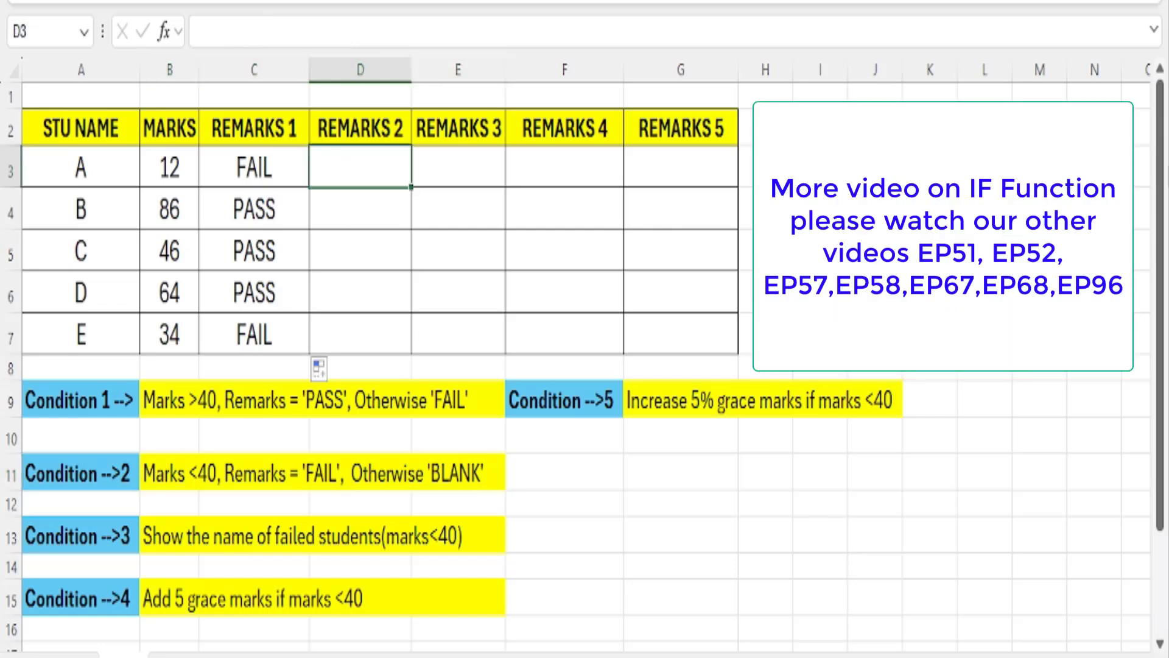
pyautogui.write('=IF')
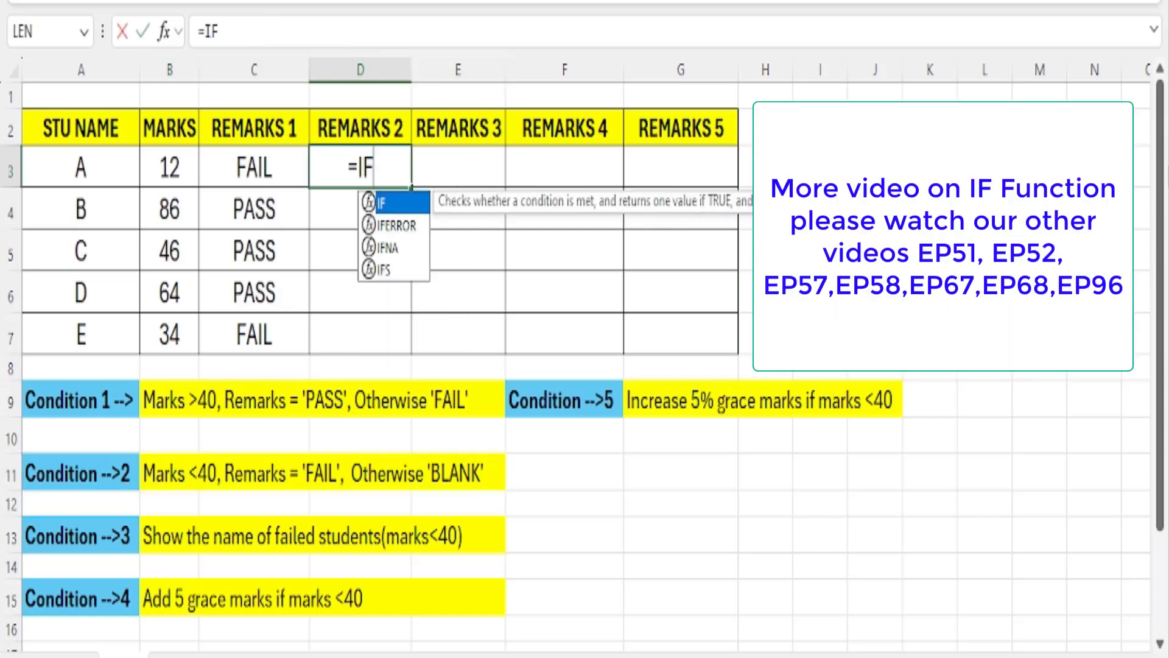
pyautogui.write('(')
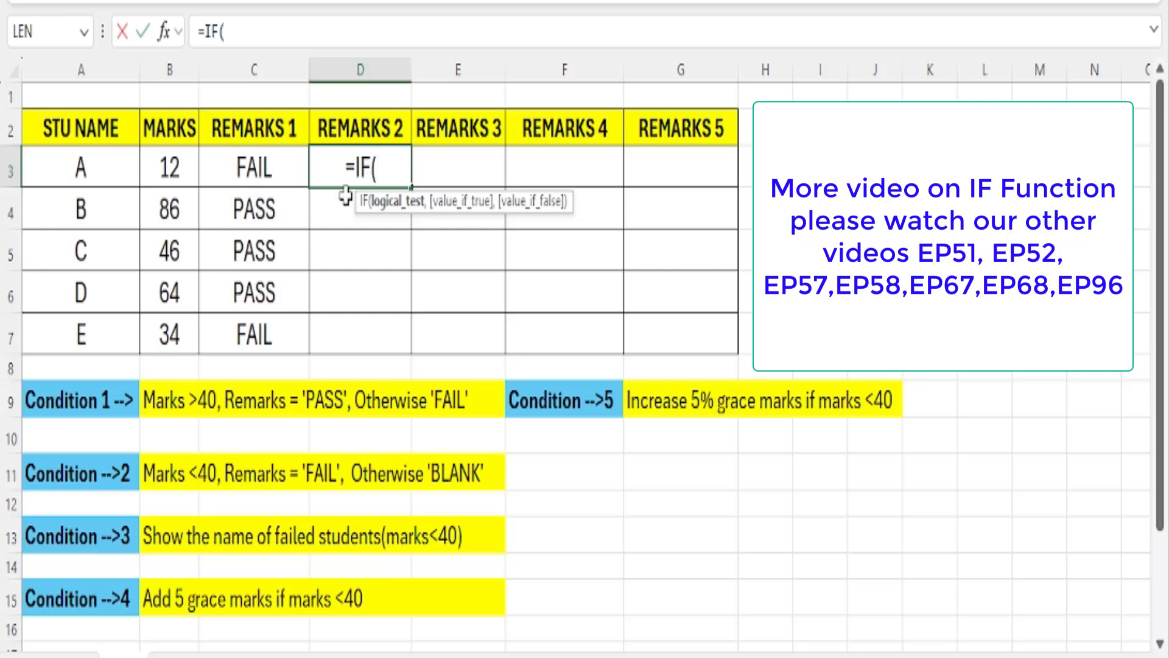
pyautogui.click(157, 169)
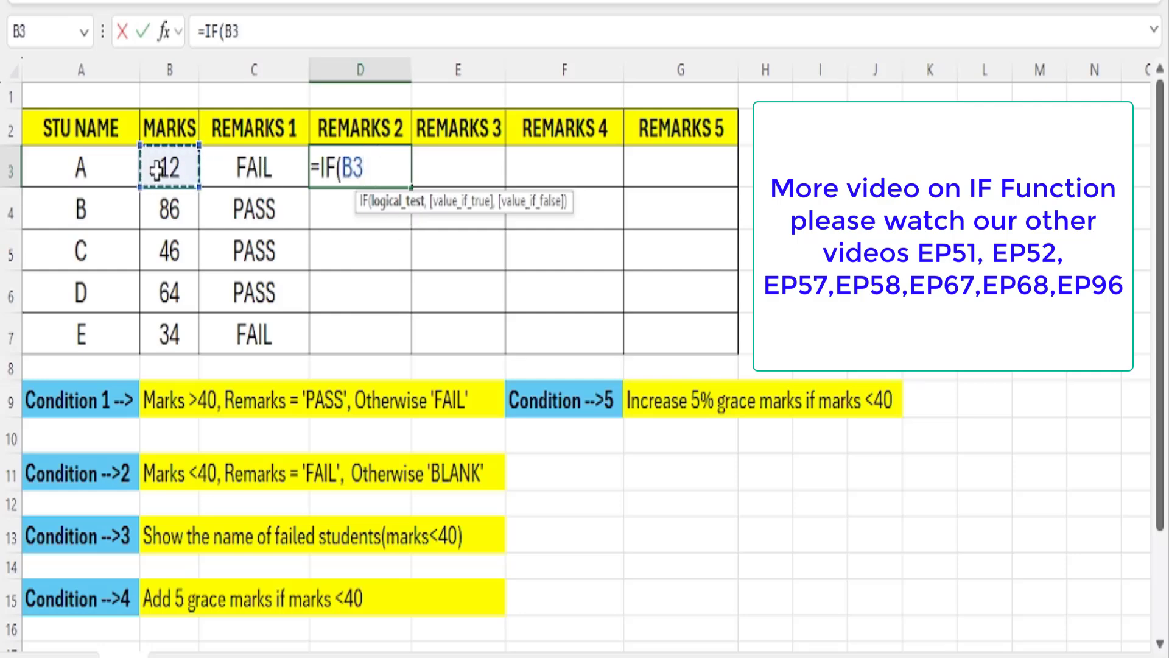
pyautogui.write('<')
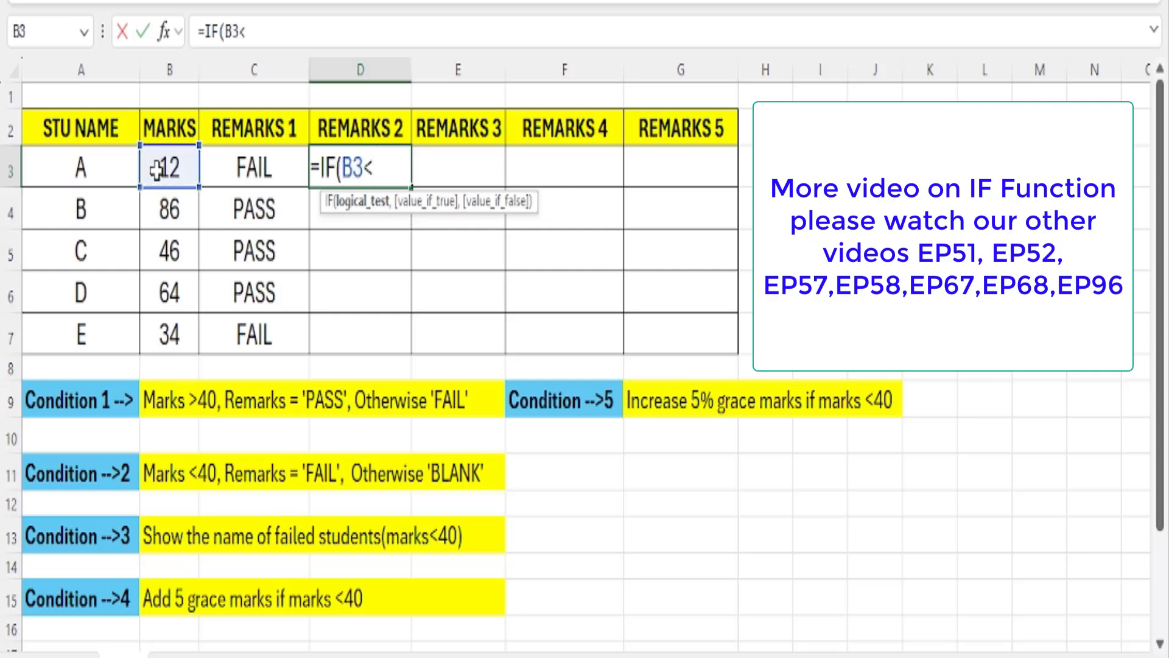
pyautogui.write('40,"')
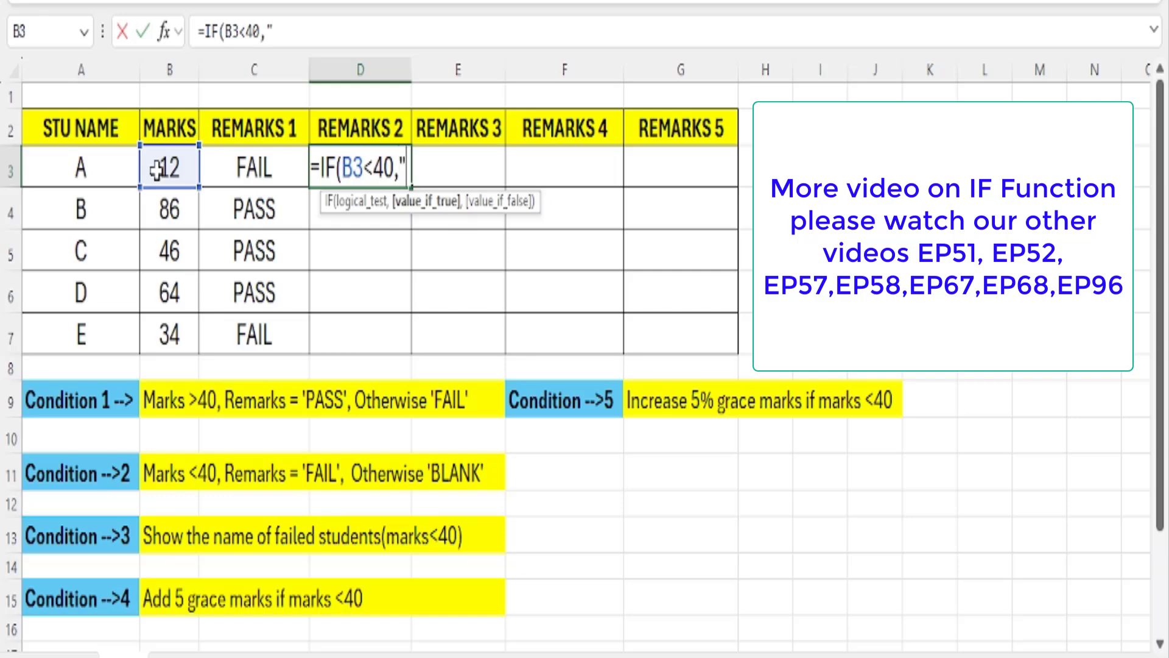
# Complete the D3 formula as =IF(B3<40,"FAIL","") and fill it down the REMARKS 2 column through D7
pyautogui.write('FAIL')
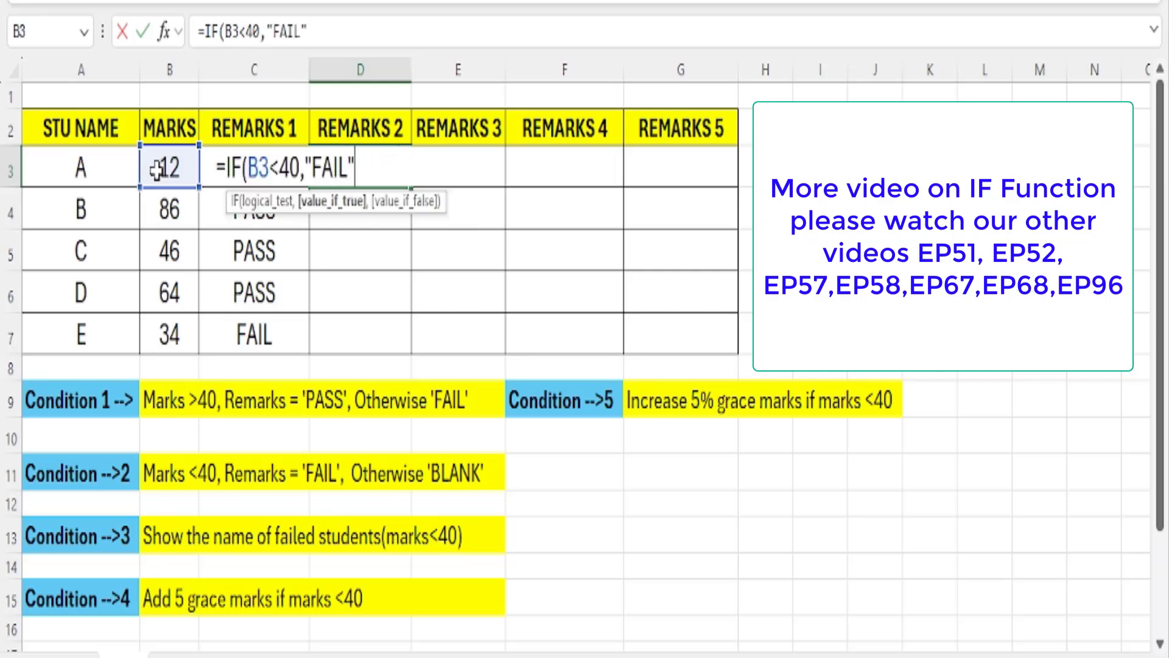
pyautogui.write('",')
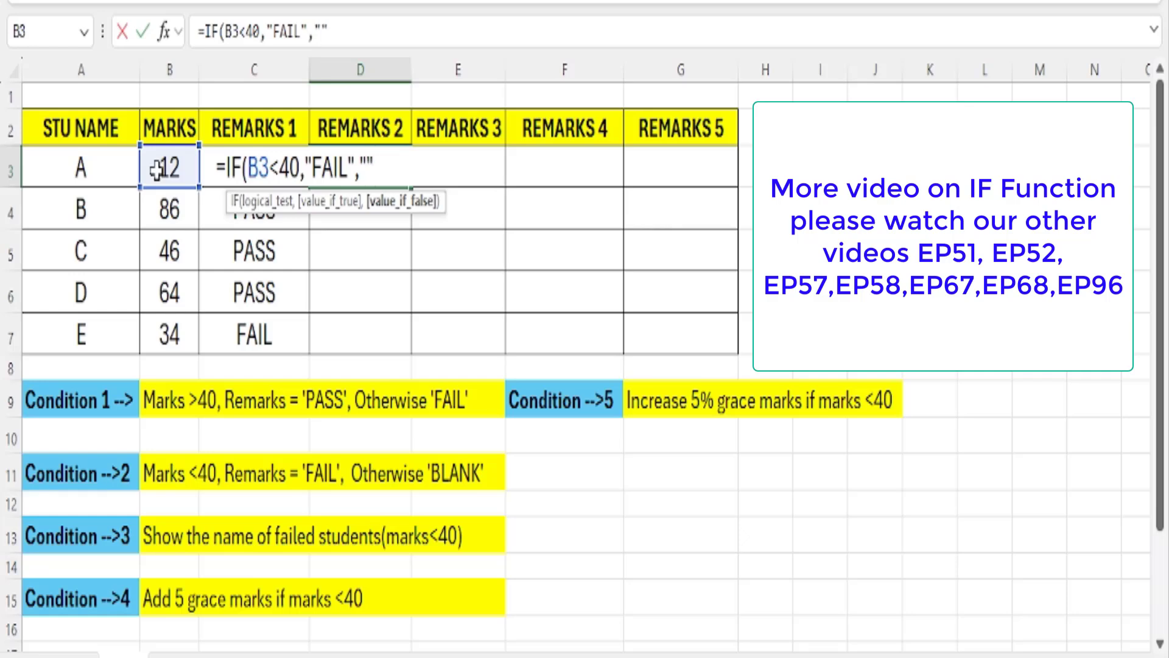
pyautogui.write(')')
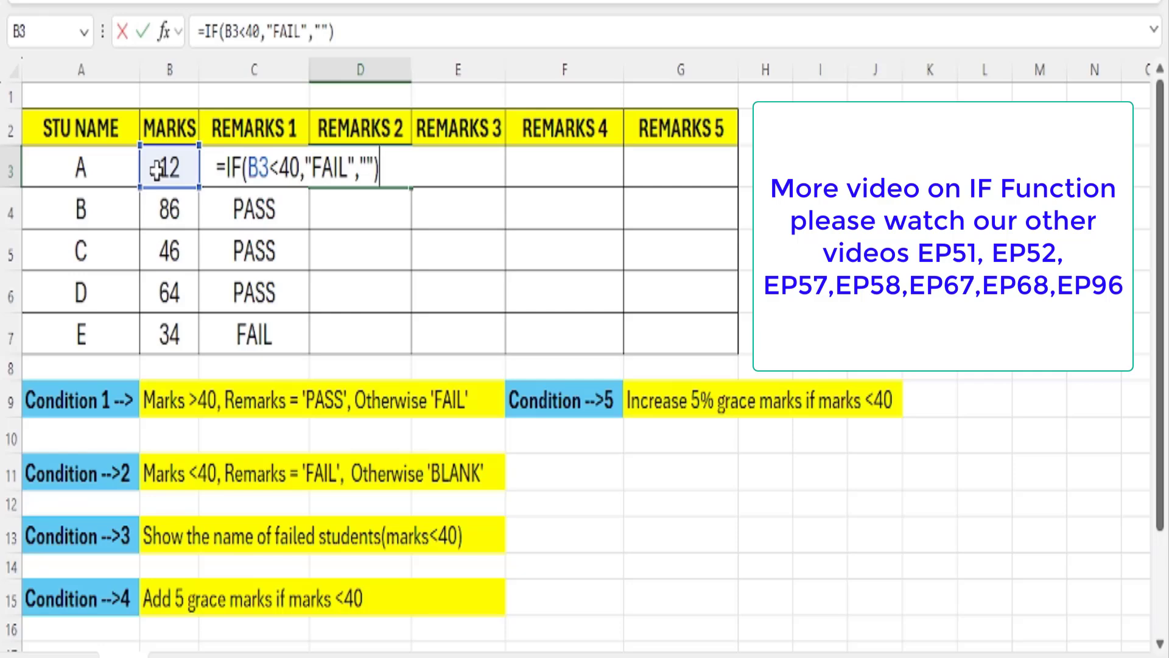
pyautogui.press('Return')
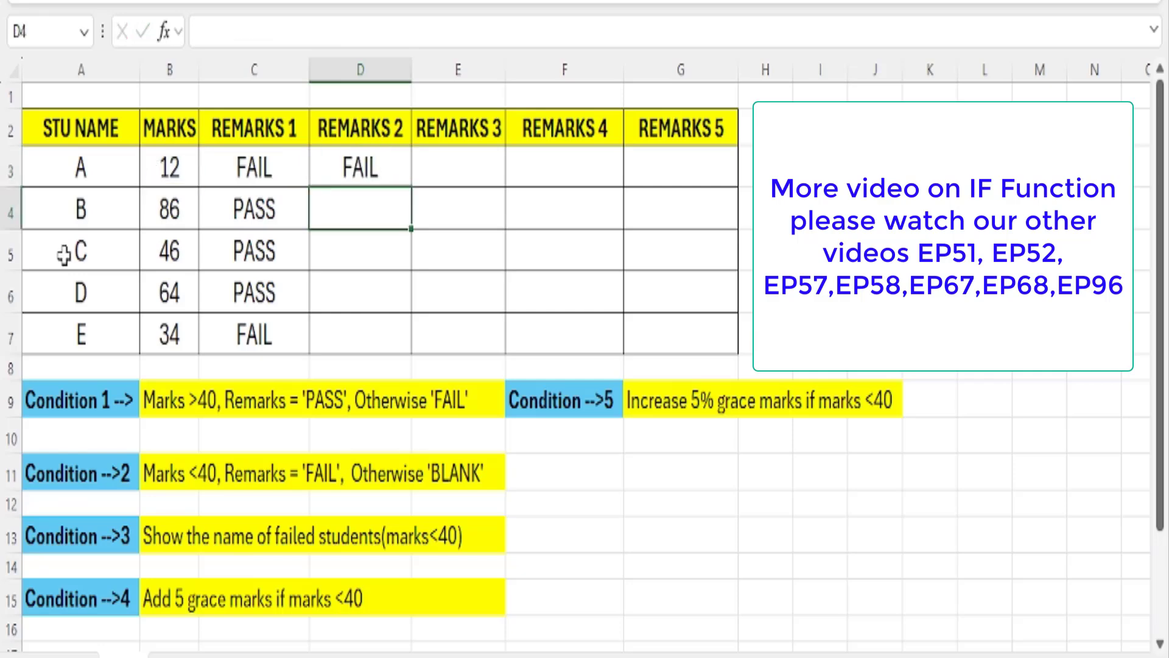
pyautogui.click(372, 166)
pyautogui.moveTo(410, 192); pyautogui.dragTo(410, 352)
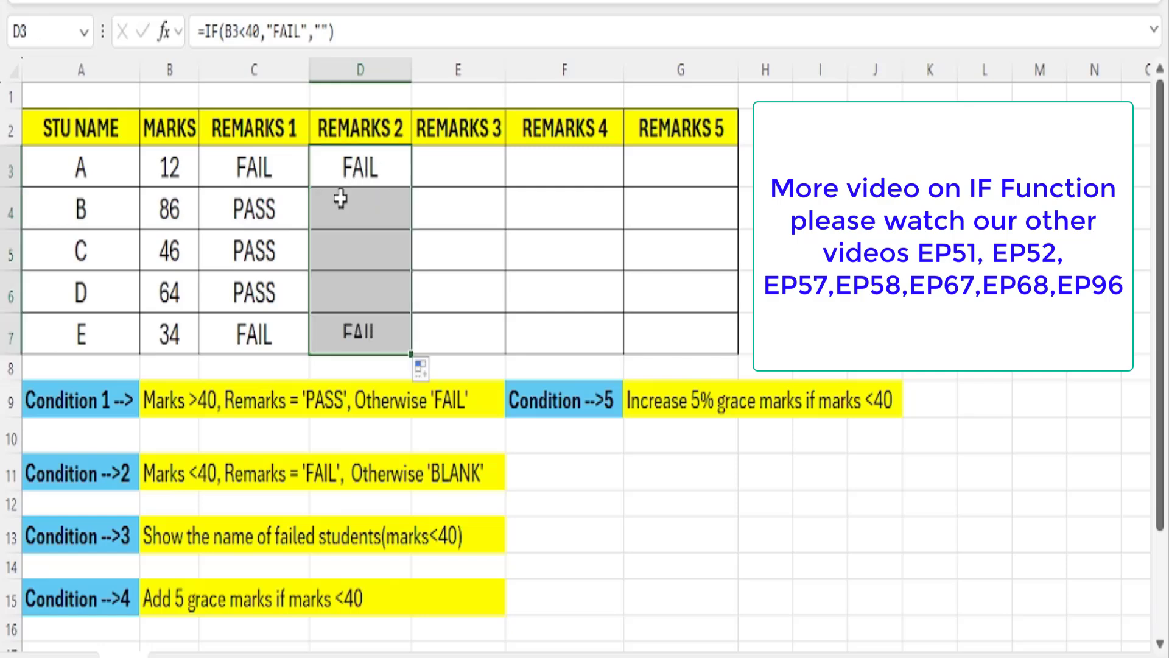
# Compare the REMARKS 2 formulas and results in D3 to D7 with the matching marks in column B
pyautogui.click(369, 213)
pyautogui.click(375, 149)
pyautogui.click(165, 171)
pyautogui.click(347, 204)
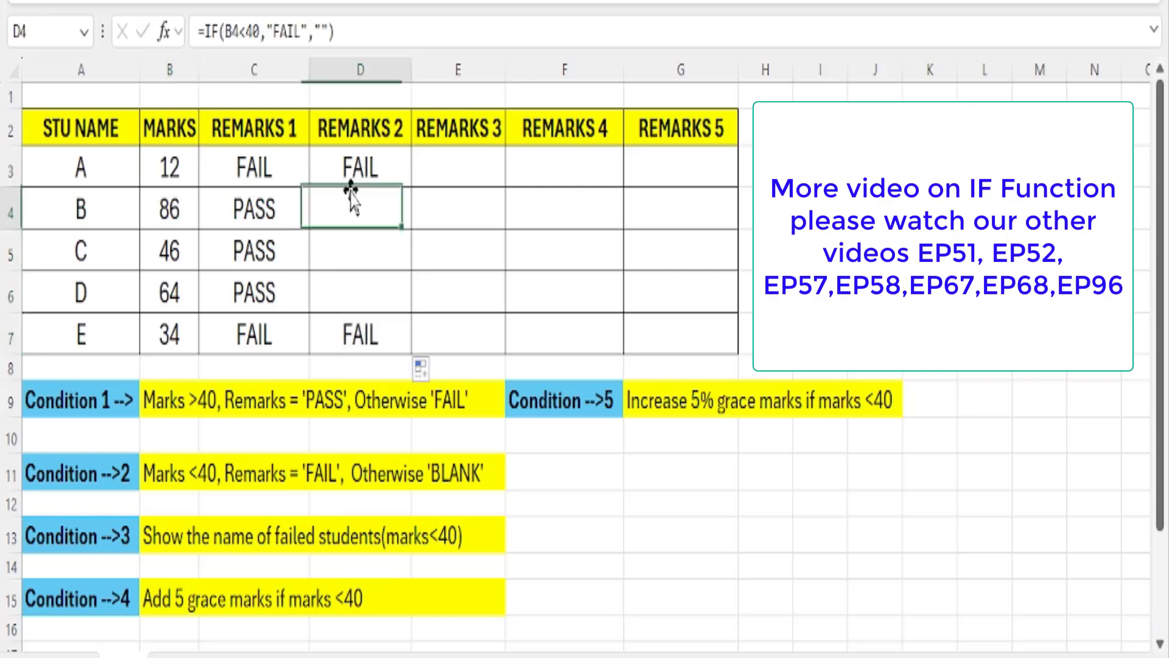
pyautogui.click(162, 213)
pyautogui.click(347, 252)
pyautogui.click(171, 250)
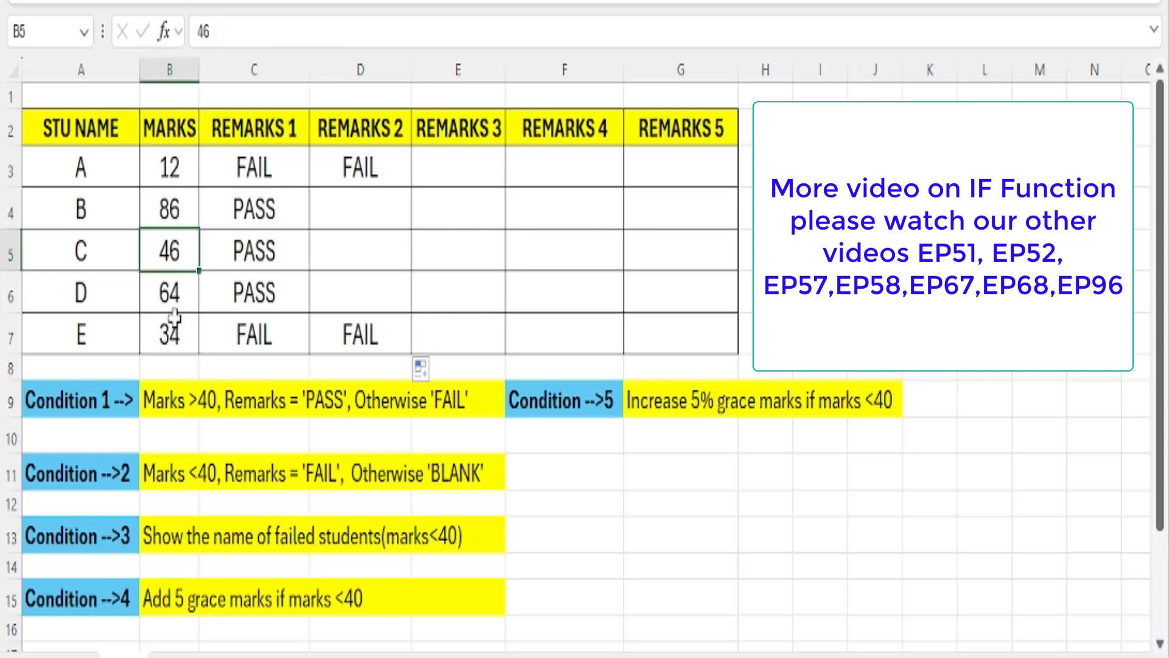
pyautogui.click(170, 335)
pyautogui.click(366, 335)
pyautogui.click(378, 152)
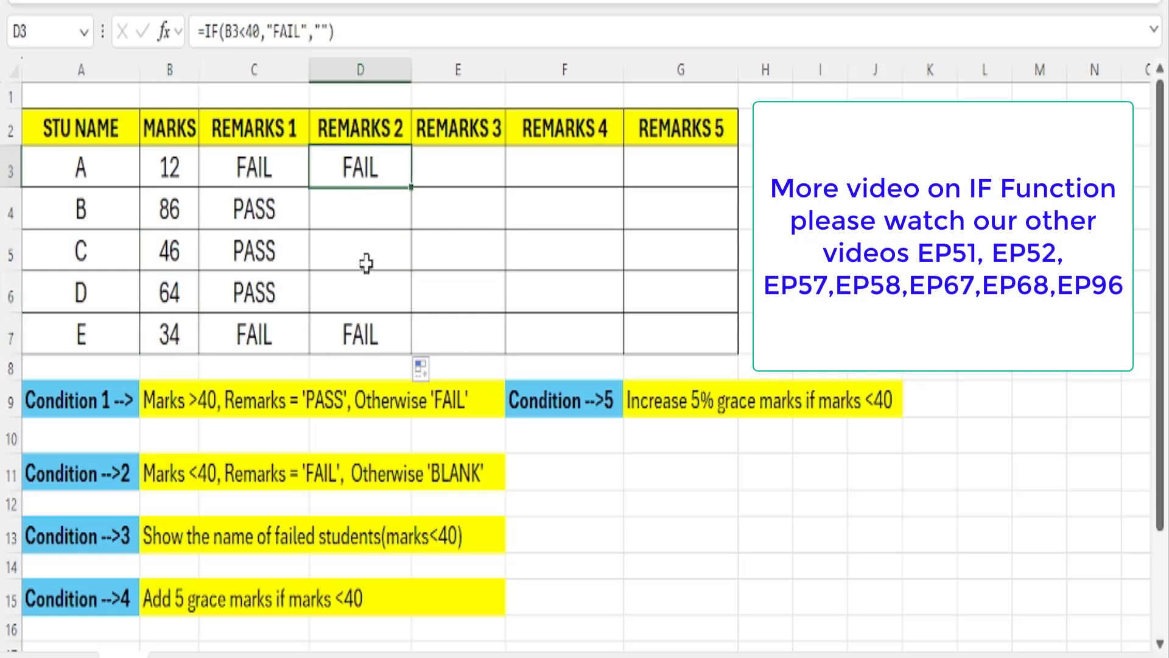
pyautogui.click(364, 206)
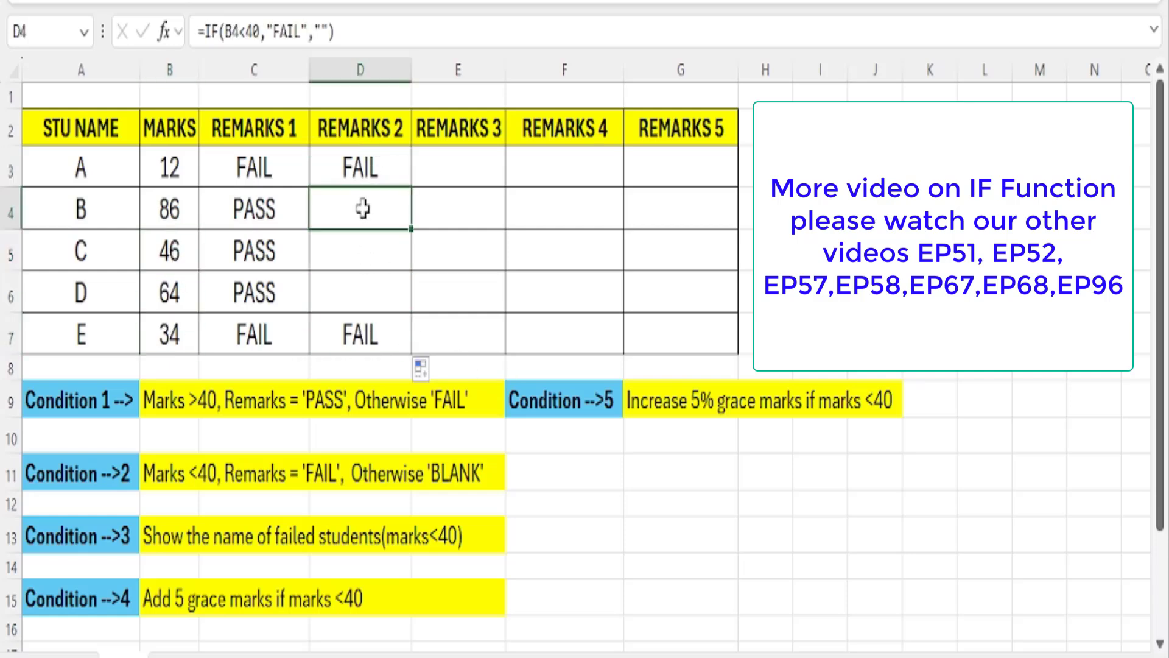
# Examine the empty-text argument of the formula in D3 and the corresponding REMARKS 2 cells D4 to D6
pyautogui.doubleClick(377, 161)
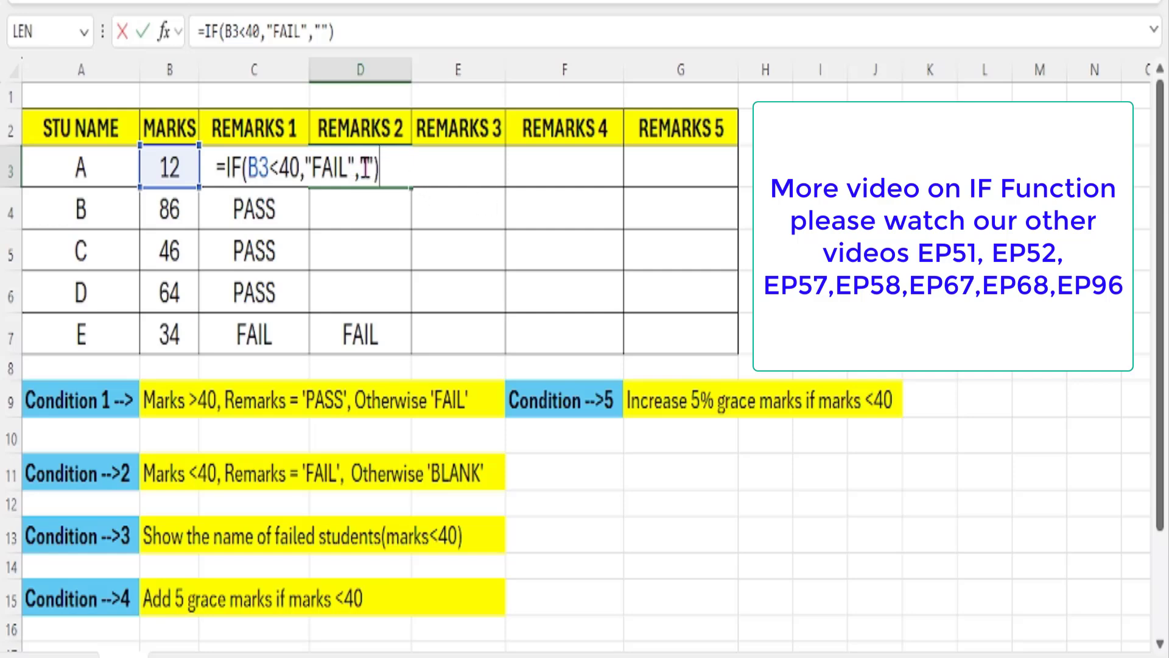
pyautogui.press('Return')
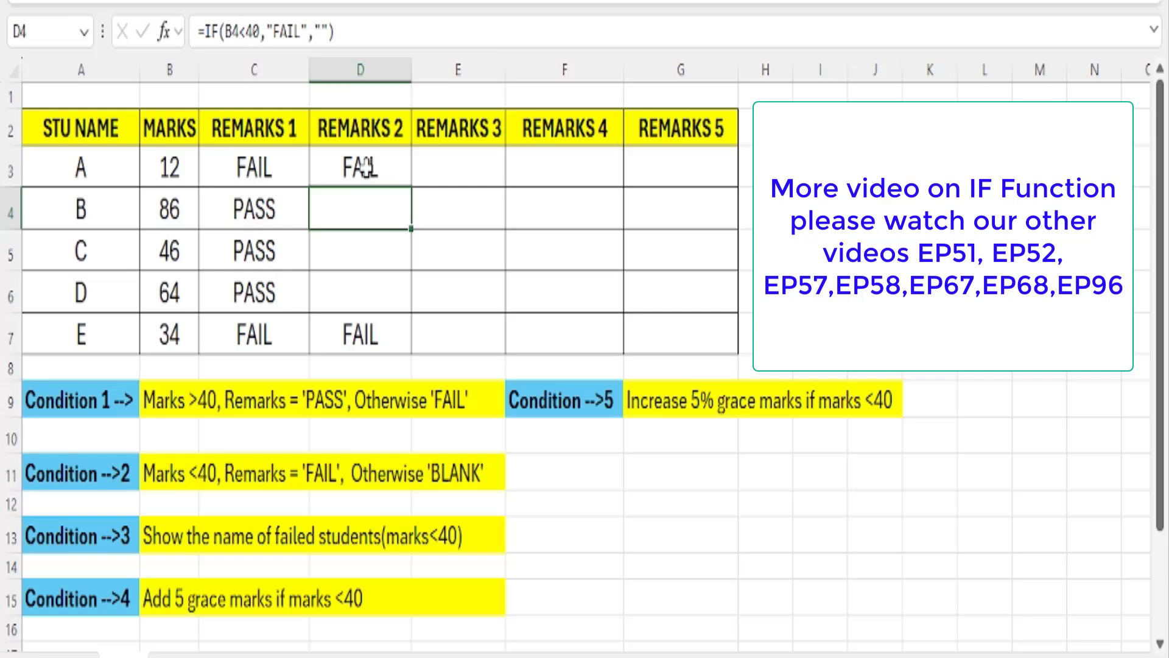
pyautogui.click(240, 207)
pyautogui.moveTo(334, 204); pyautogui.dragTo(337, 286)
pyautogui.hotkey('ctrl', 'v')
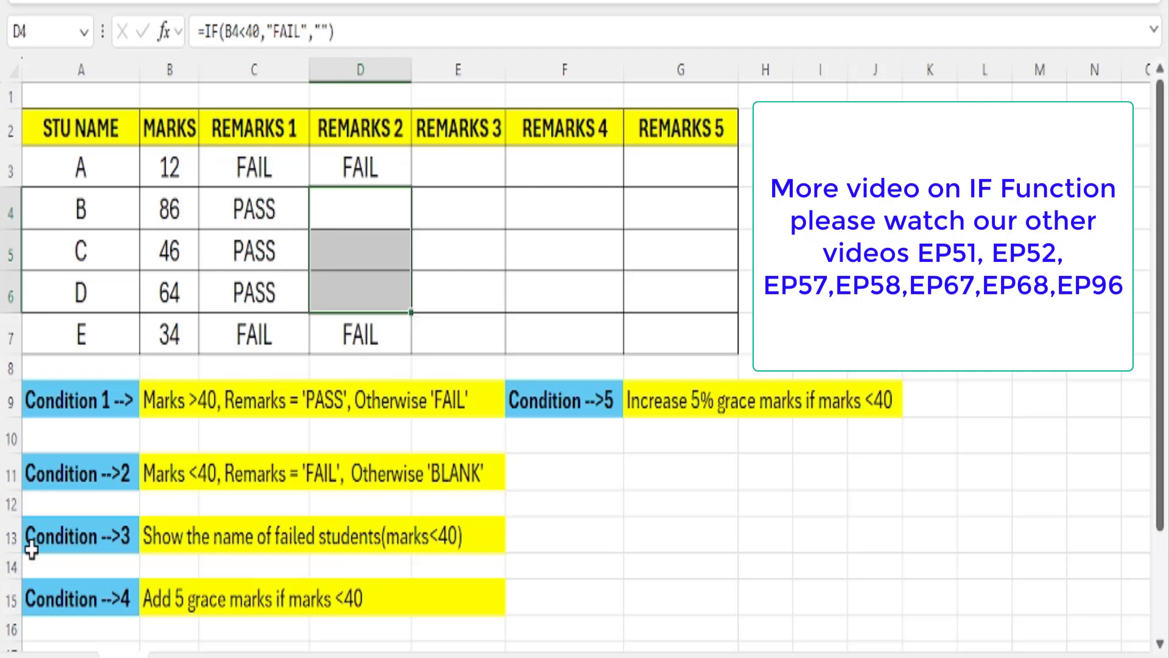
# Read Condition 3 and review the failed students' entries in D3 and D7 and the REMARKS 3 range E3 to E7
pyautogui.click(64, 538)
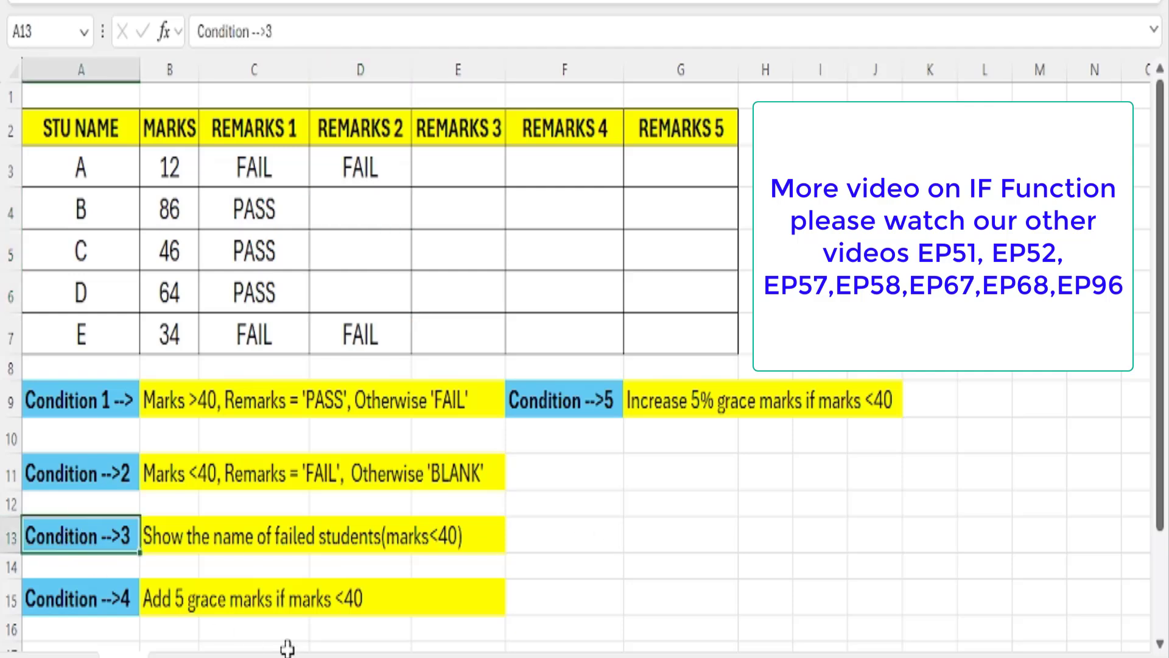
pyautogui.click(230, 546)
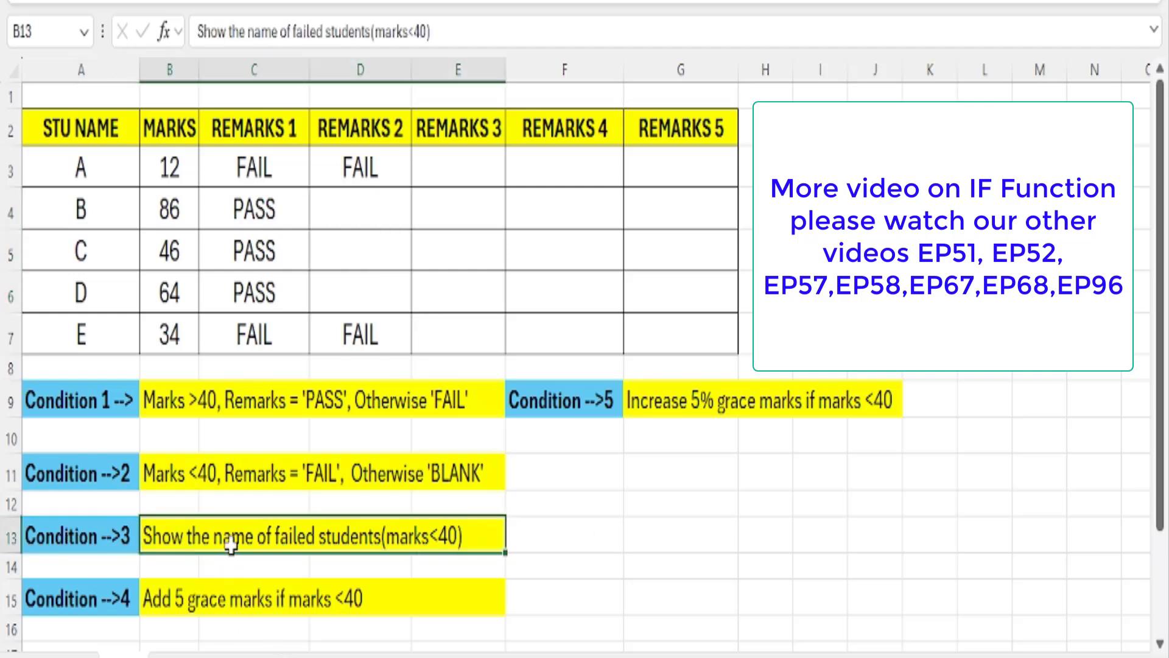
pyautogui.moveTo(230, 546); pyautogui.dragTo(504, 577)
pyautogui.click(532, 546)
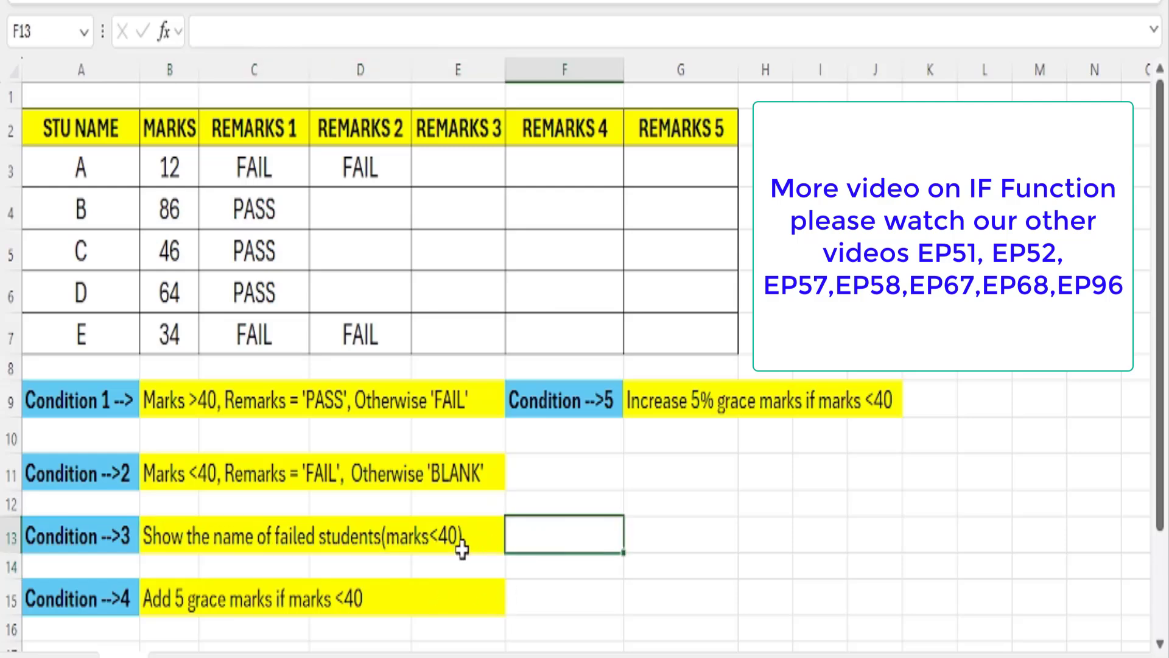
pyautogui.click(352, 165)
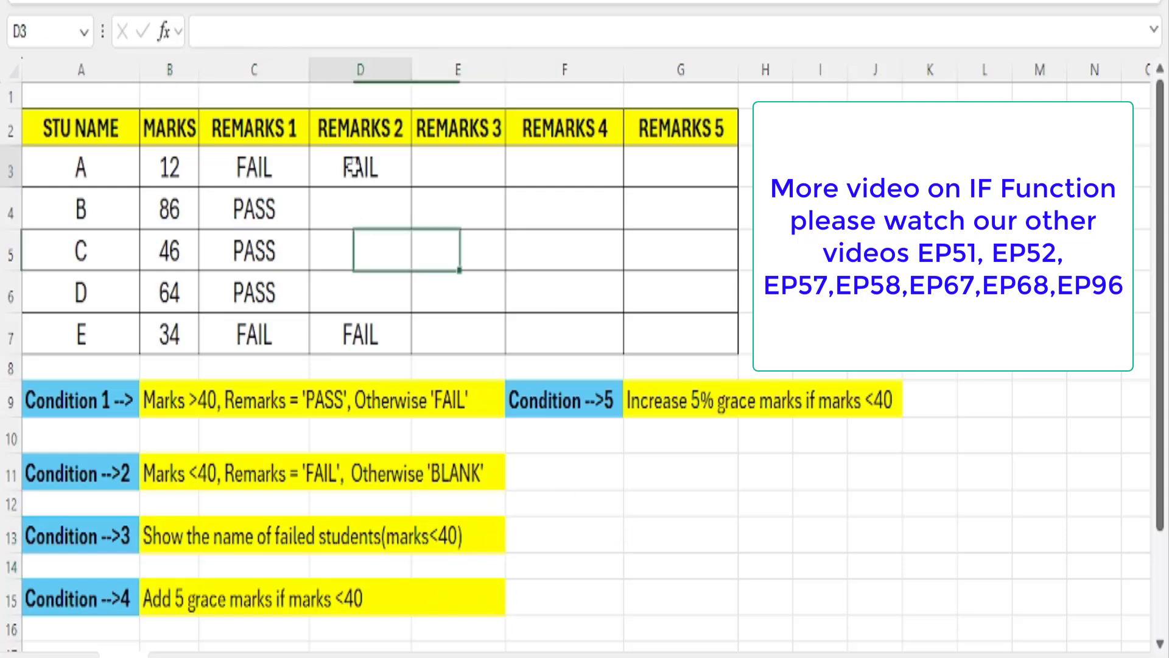
pyautogui.click(358, 323)
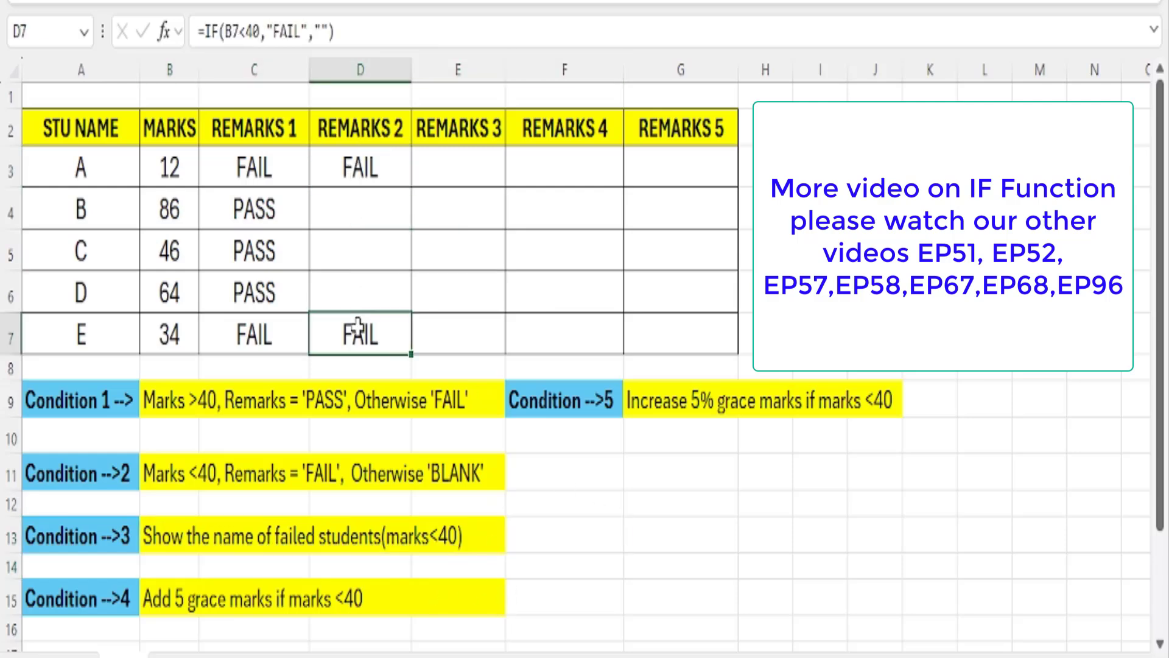
pyautogui.click(355, 172)
pyautogui.click(461, 166)
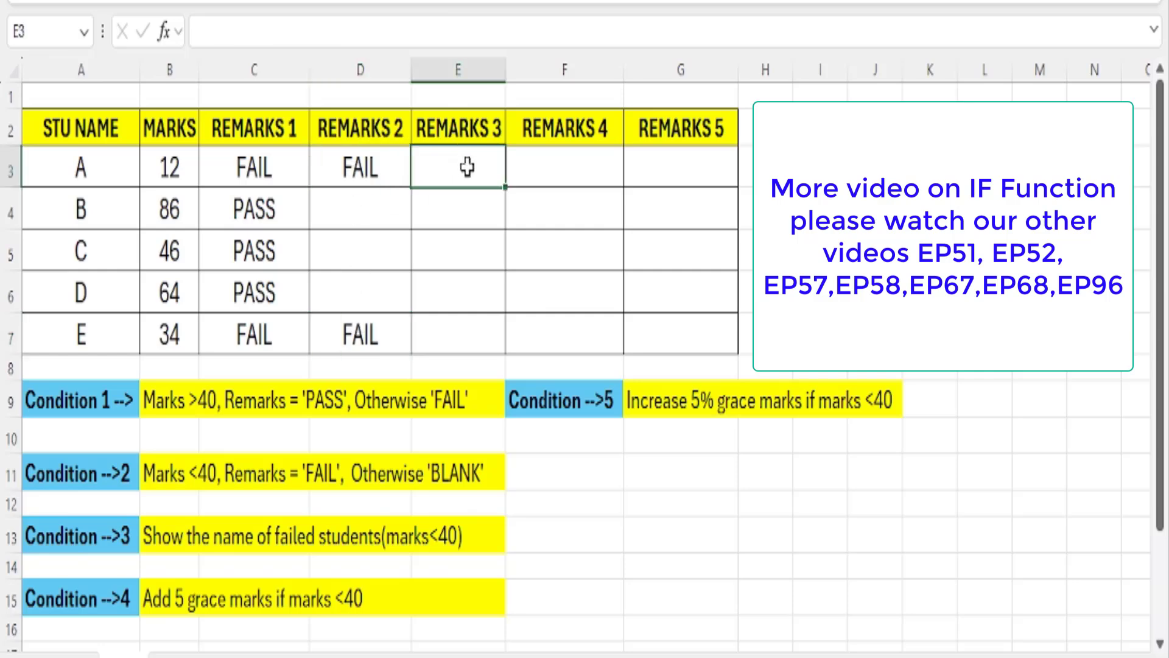
pyautogui.moveTo(467, 166); pyautogui.dragTo(472, 336)
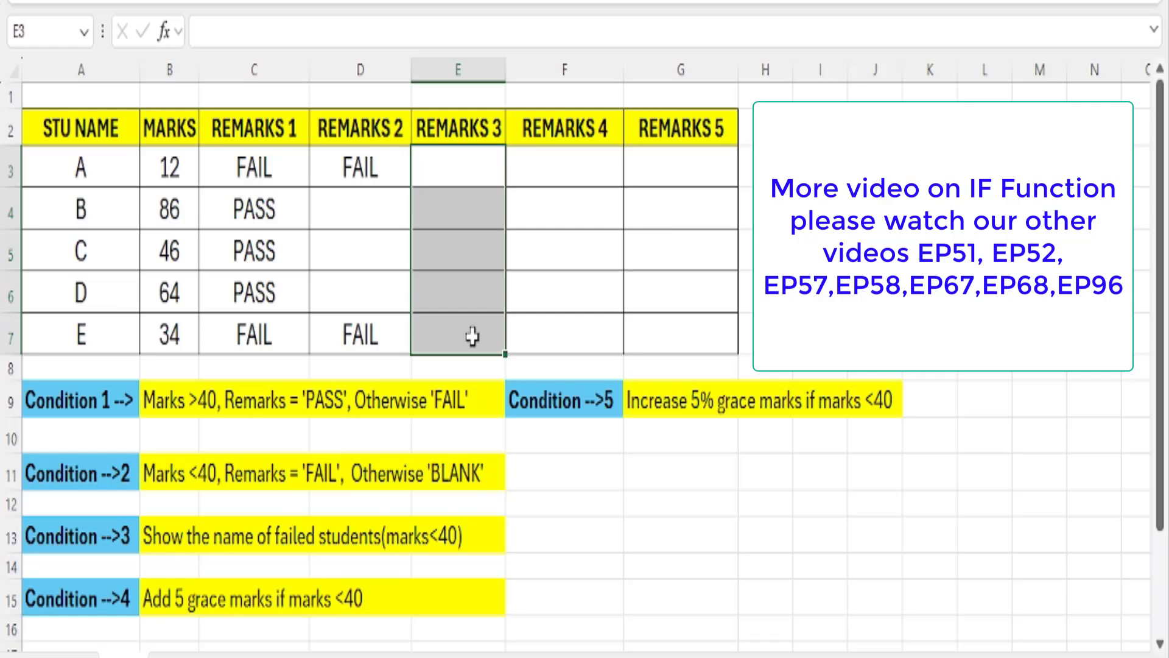
# Enter the Condition 3 formula =IF(B3<40,A3,"") in E3 under REMARKS 3
pyautogui.click(454, 155)
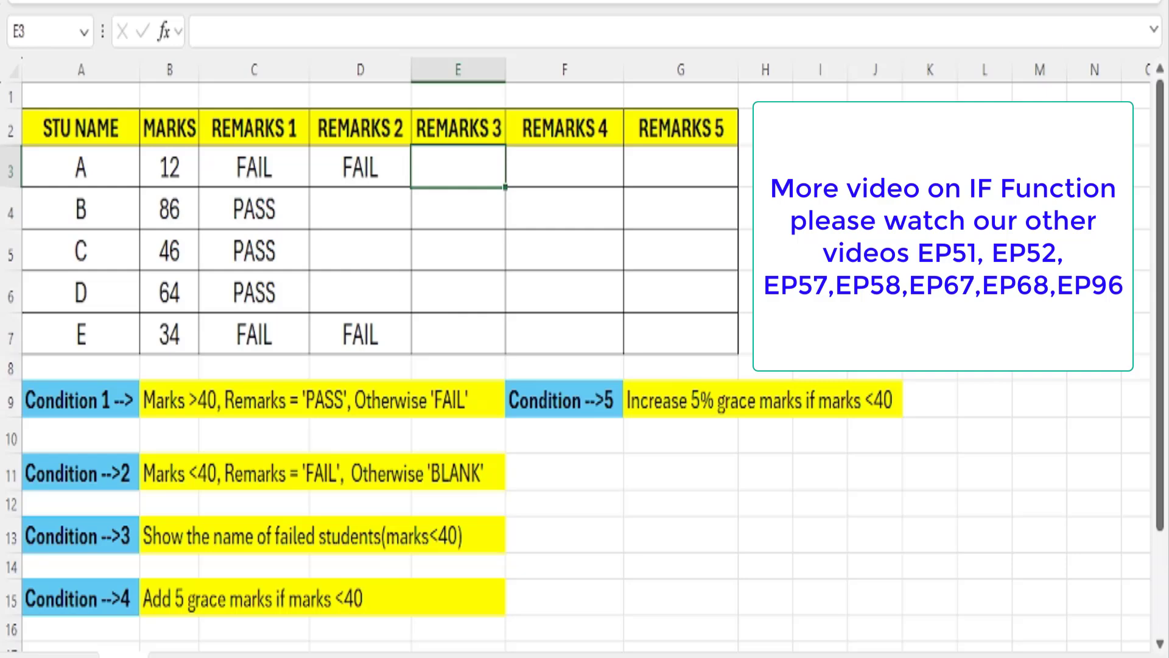
pyautogui.write('=IF')
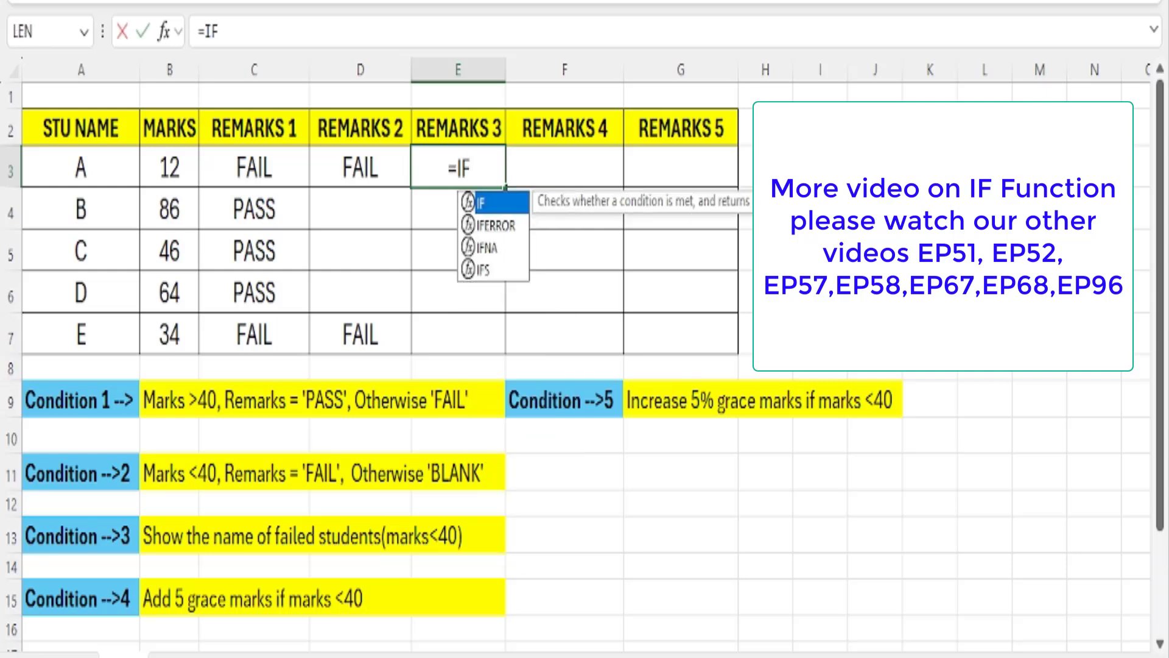
pyautogui.write('(')
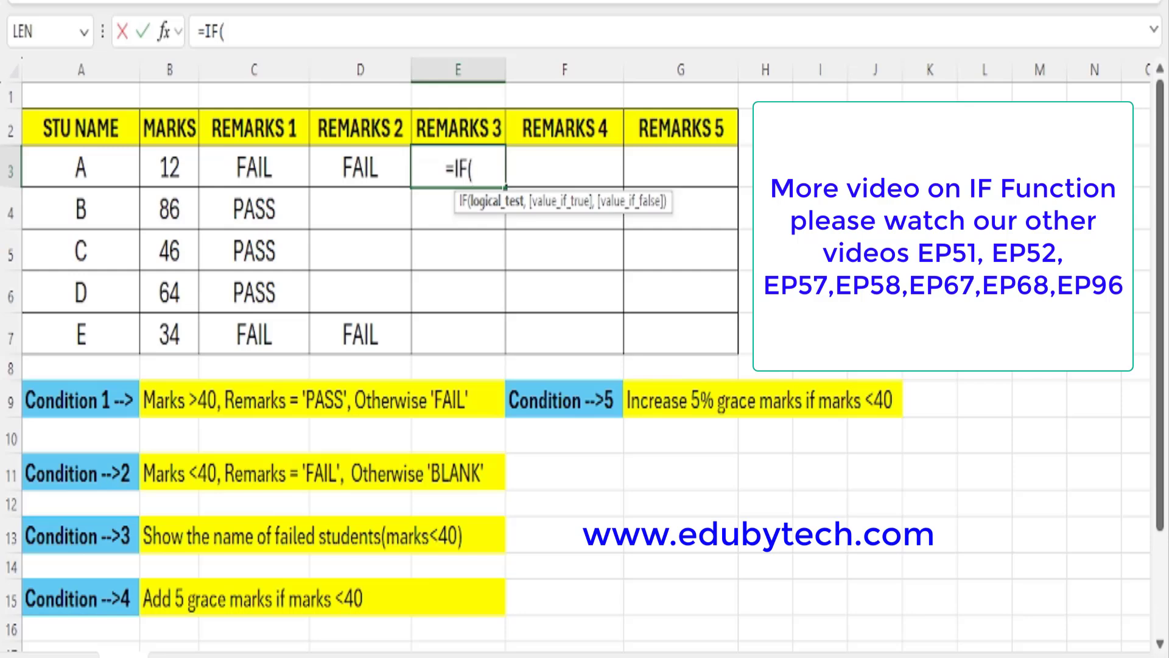
pyautogui.click(156, 162)
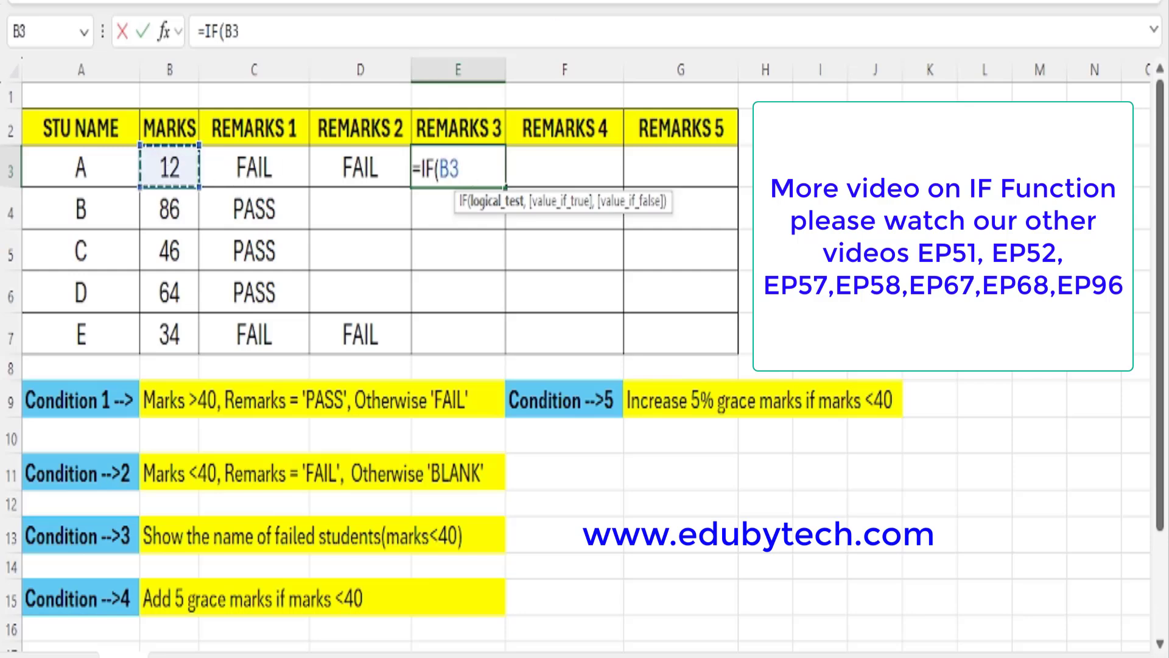
pyautogui.write('<40')
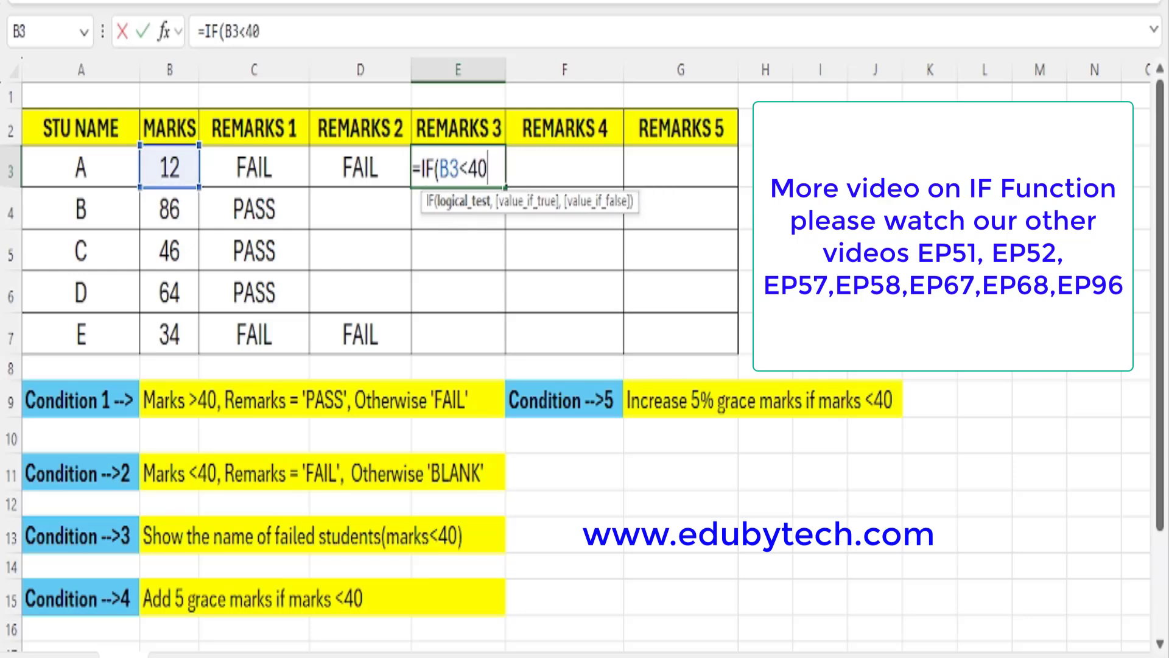
pyautogui.write(',')
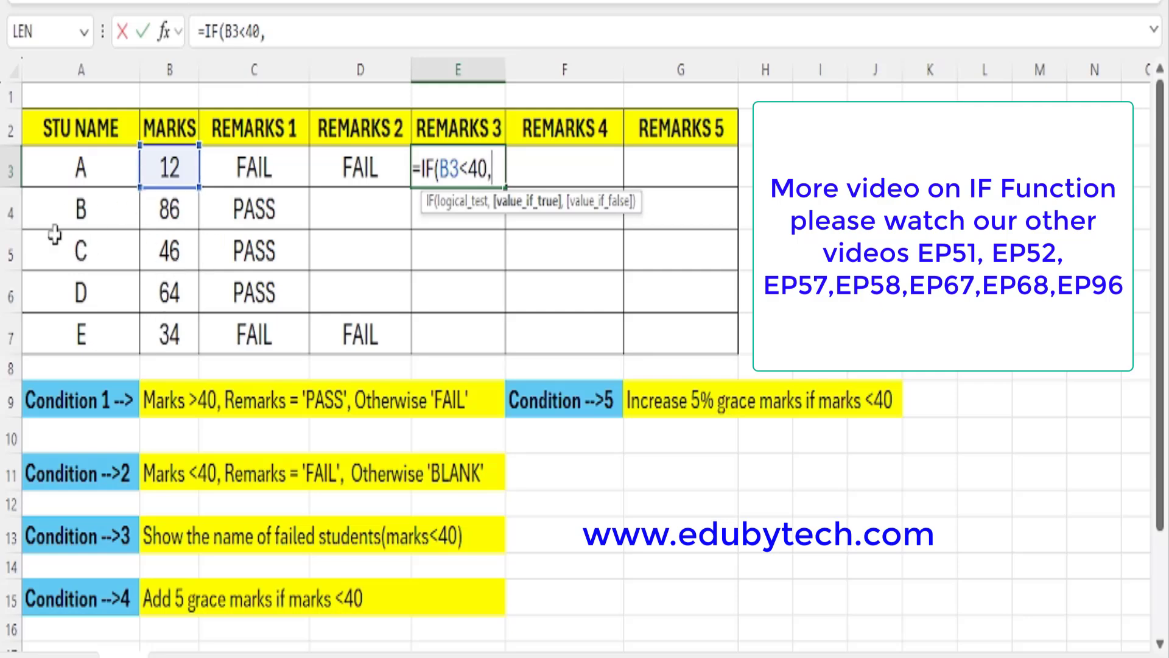
pyautogui.click(70, 173)
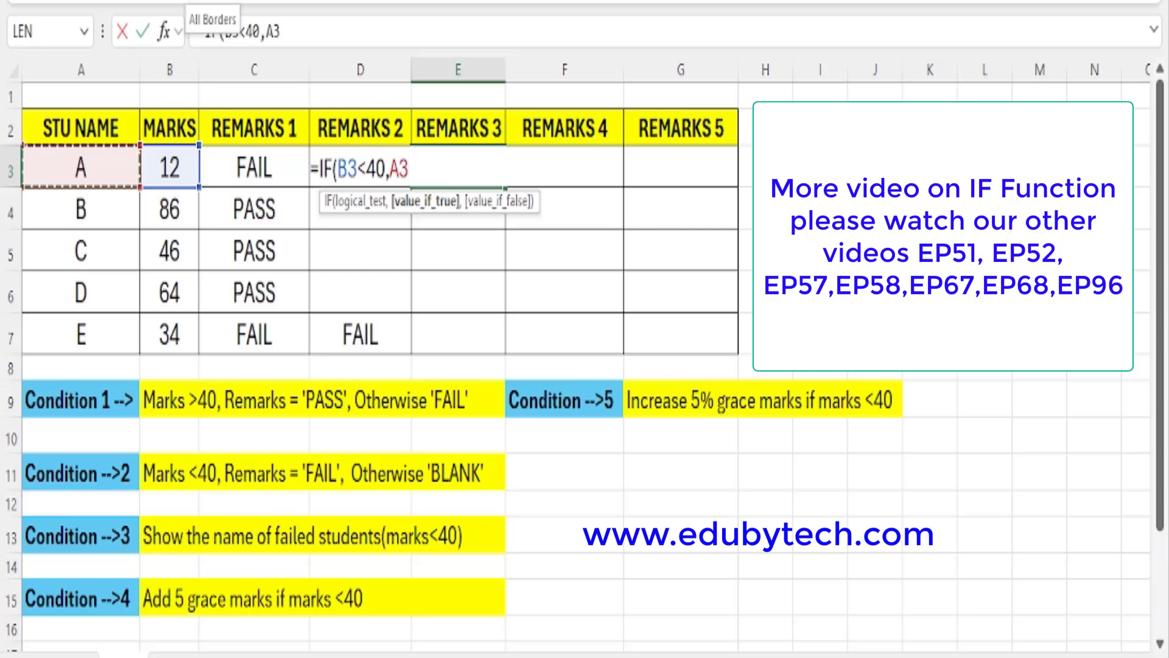
pyautogui.write(',')
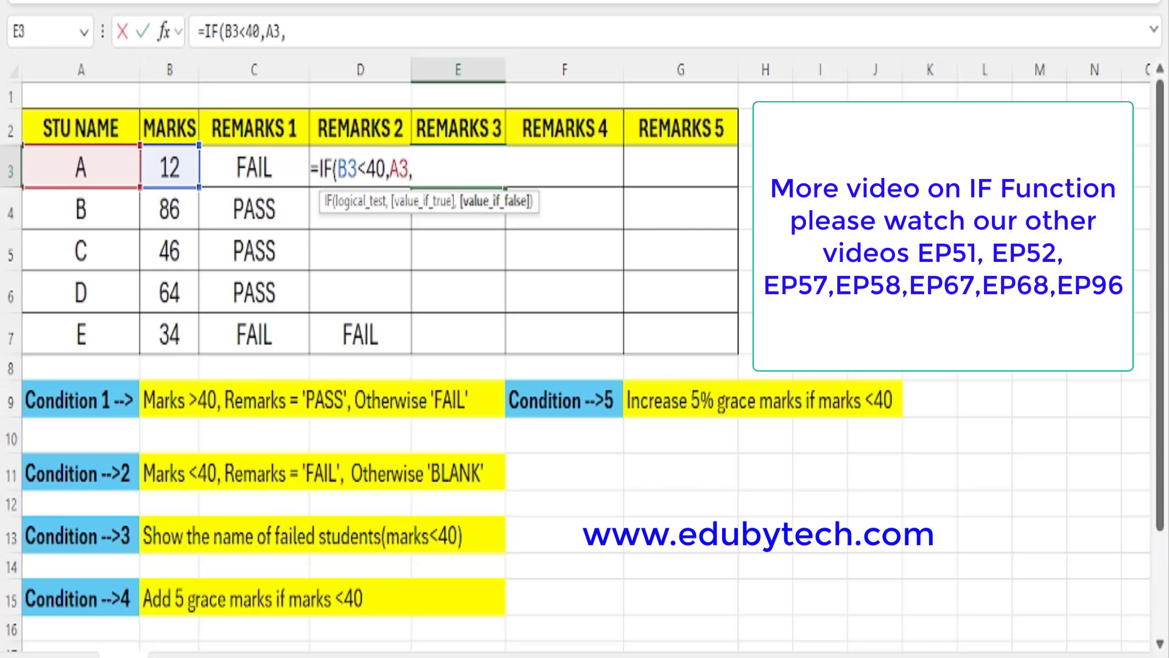
pyautogui.write('"")')
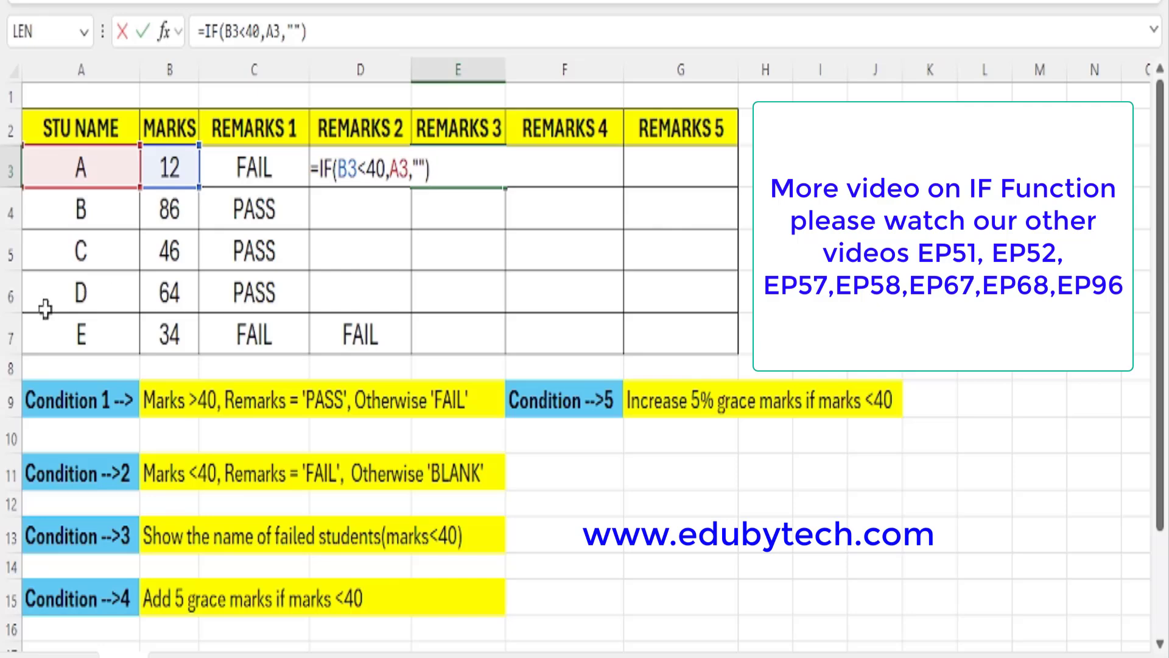
pyautogui.press('Return')
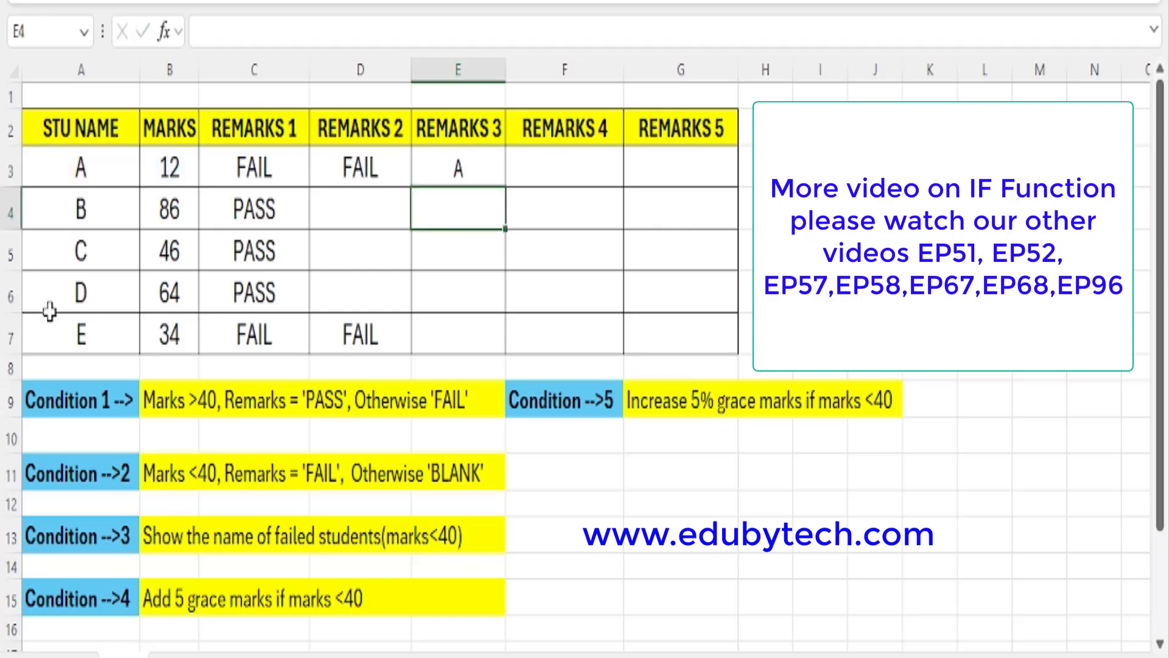
# Fill the E3 formula down the REMARKS 3 column through E7
pyautogui.click(447, 174)
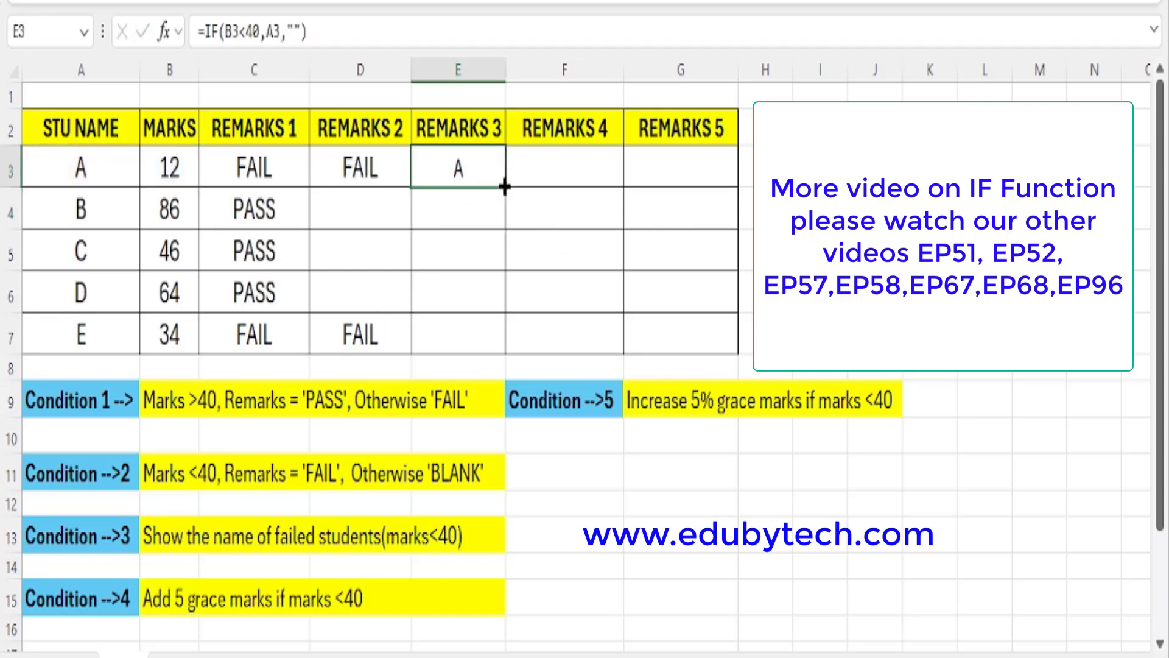
pyautogui.moveTo(505, 187); pyautogui.dragTo(506, 352)
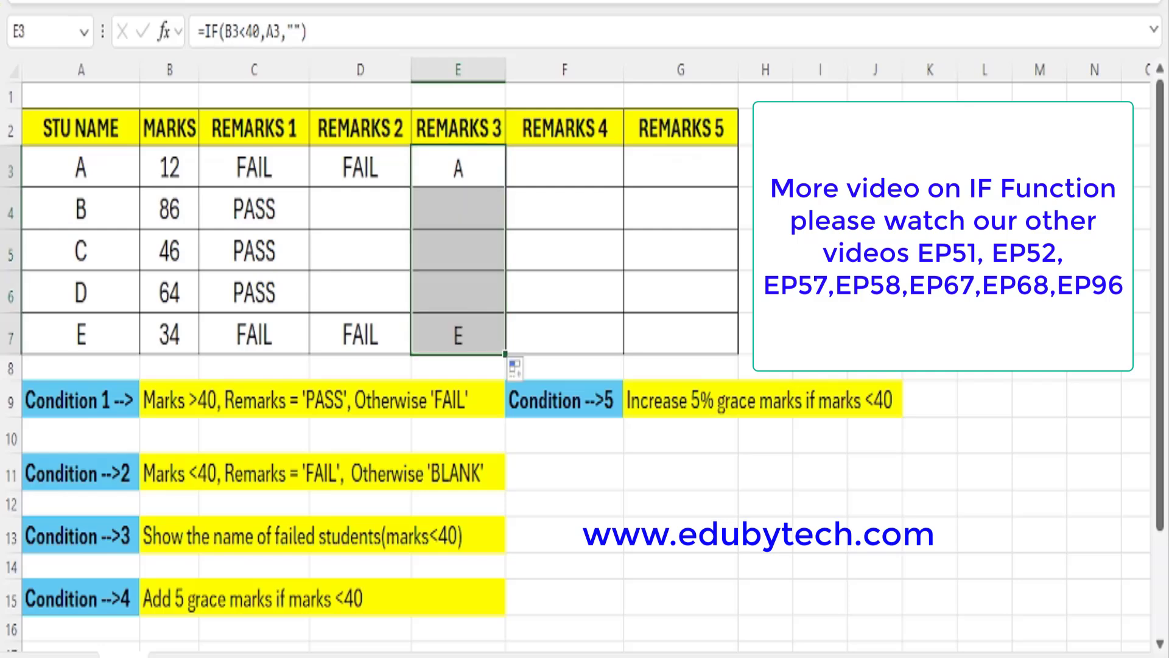
pyautogui.click(985, 251)
# Color the failing marks in B3 and B7 red and check the REMARKS 3 results in E3 to E7
pyautogui.click(179, 167)
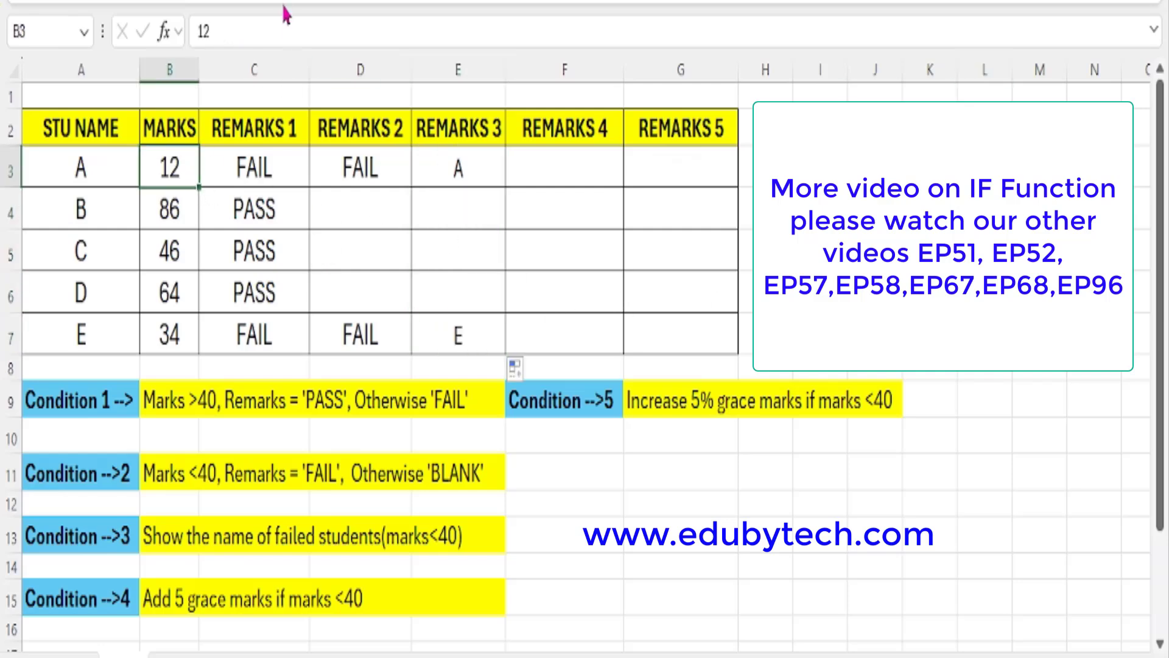
pyautogui.click(177, 332)
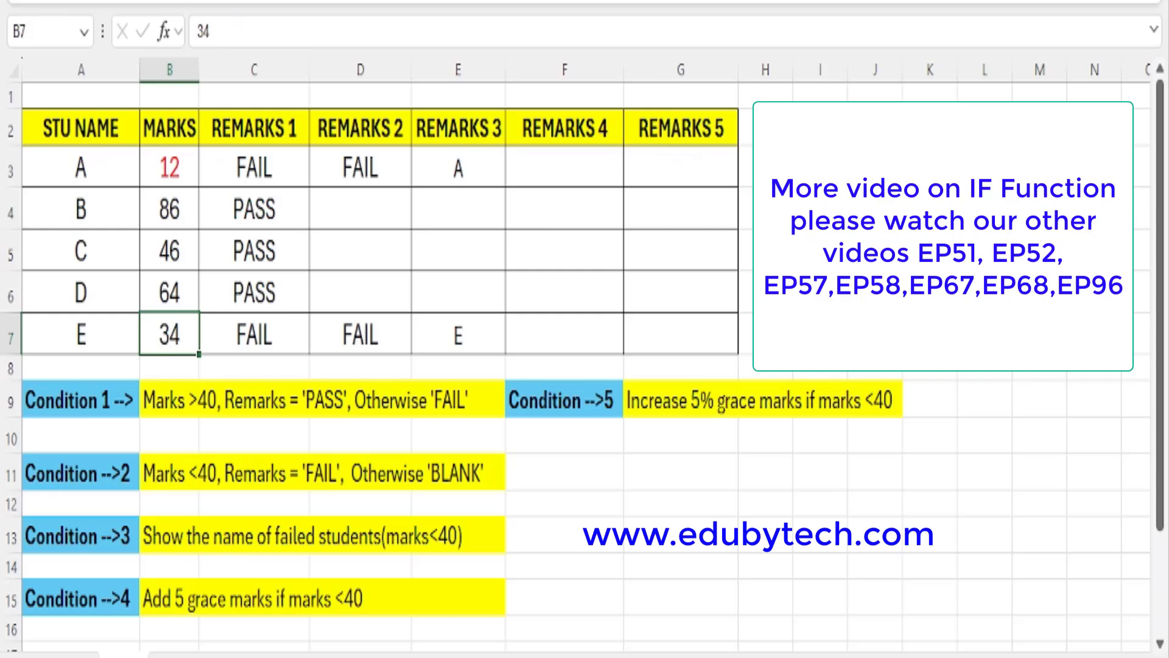
pyautogui.click(276, 1)
pyautogui.moveTo(460, 174); pyautogui.dragTo(458, 338)
pyautogui.click(463, 207)
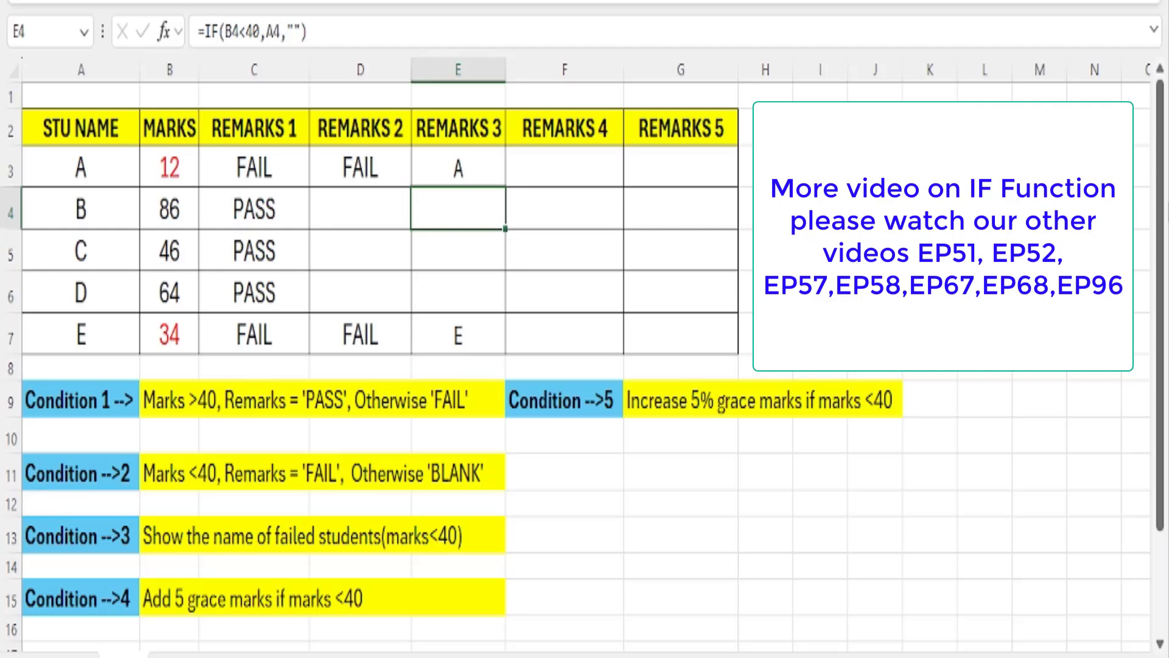
# Following Condition 4, enter the grace-marks formula =IF(B3<40,B3+5,B3) in F3 under REMARKS 4
pyautogui.click(73, 588)
pyautogui.click(257, 614)
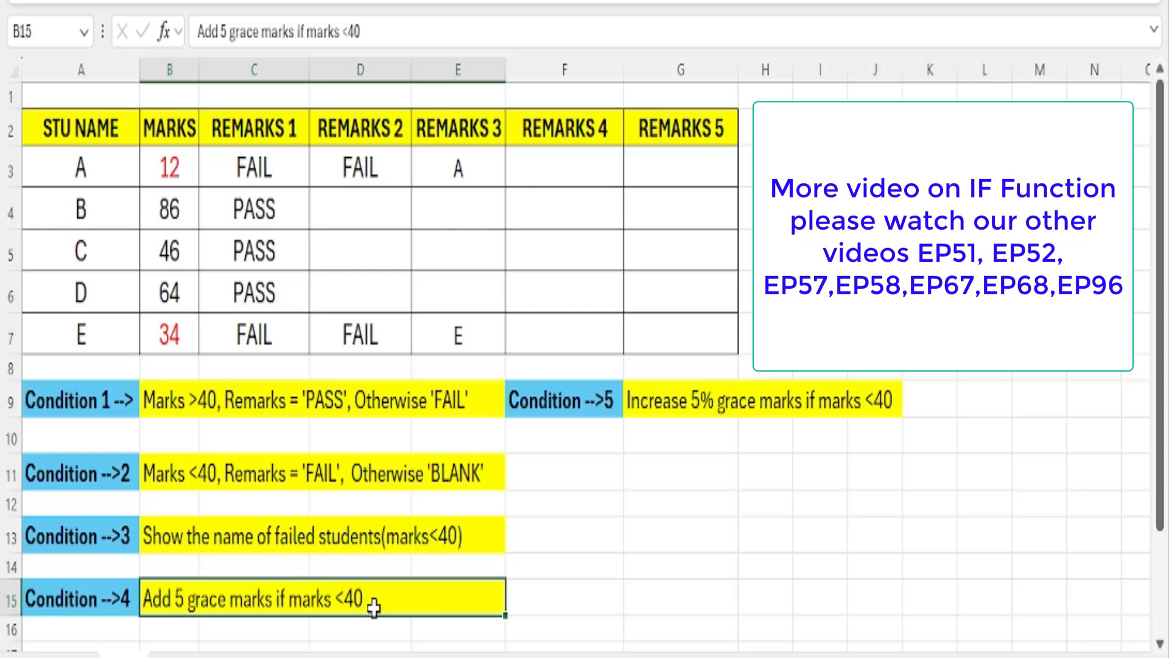
pyautogui.click(525, 171)
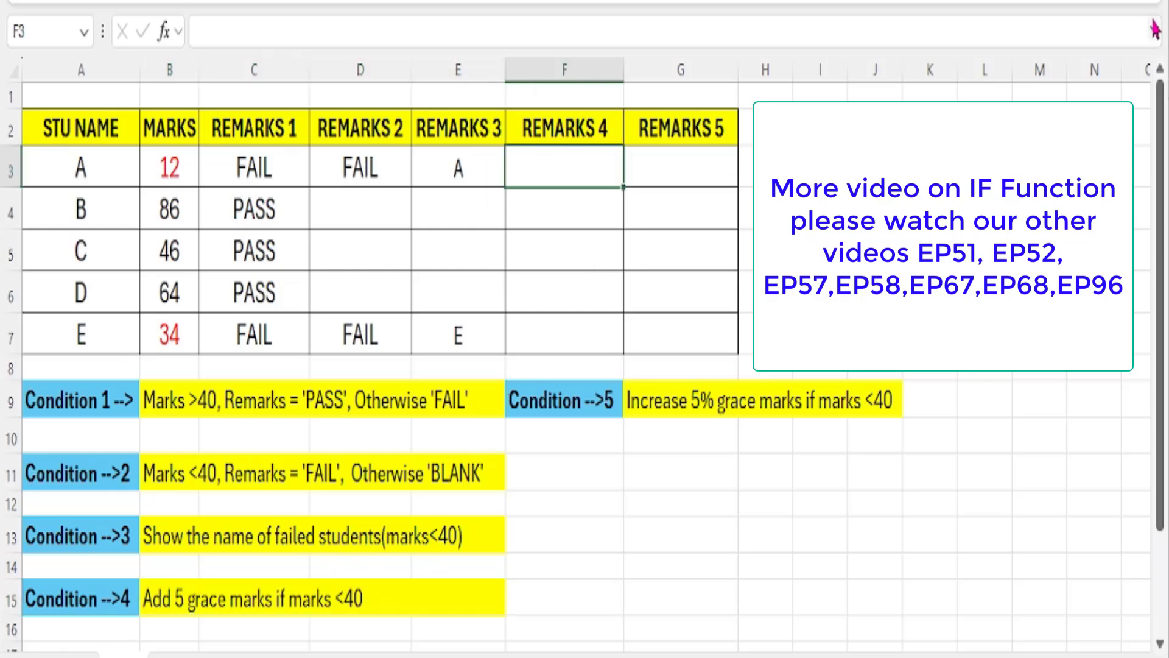
pyautogui.write('=IF')
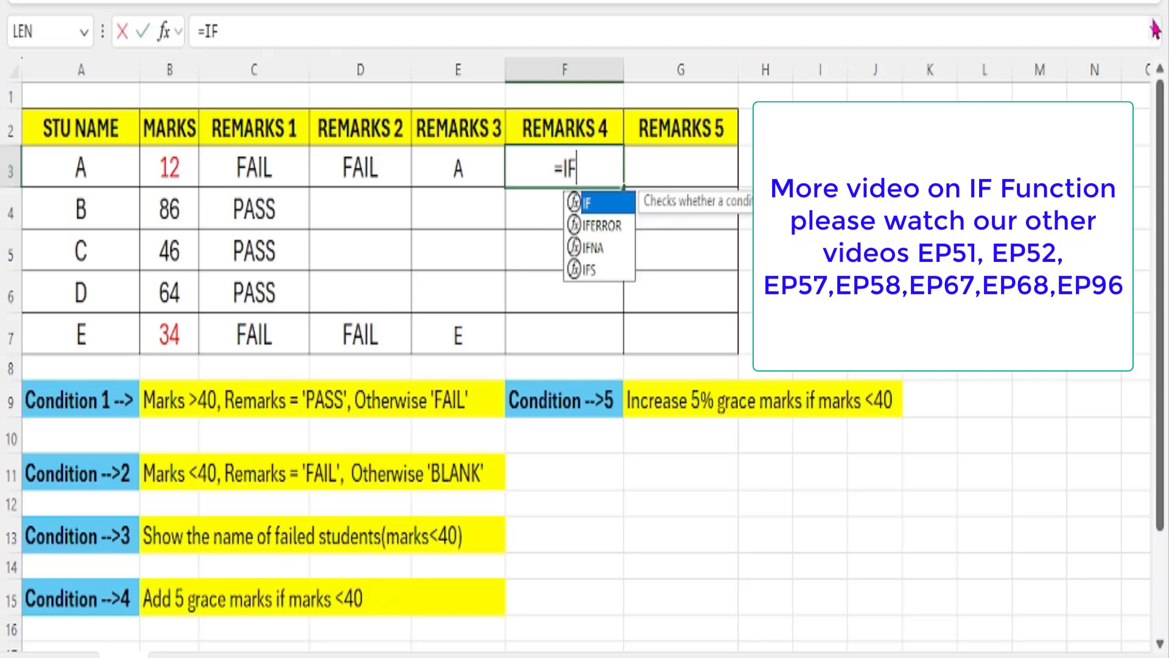
pyautogui.write('(')
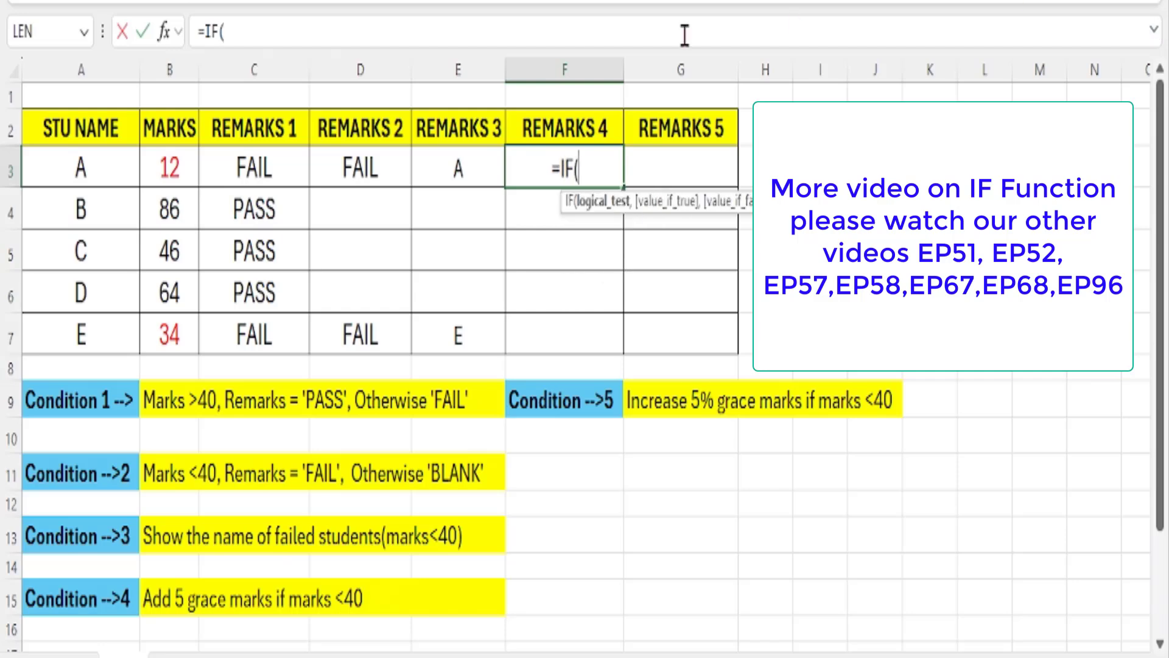
pyautogui.click(178, 162)
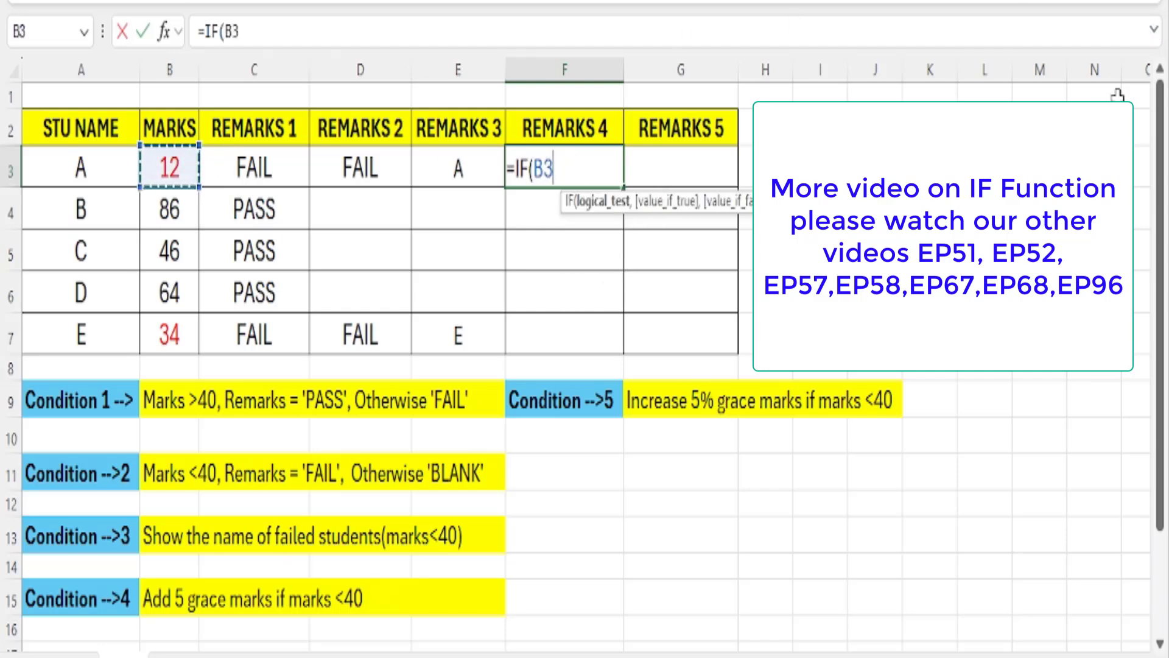
pyautogui.write('<40')
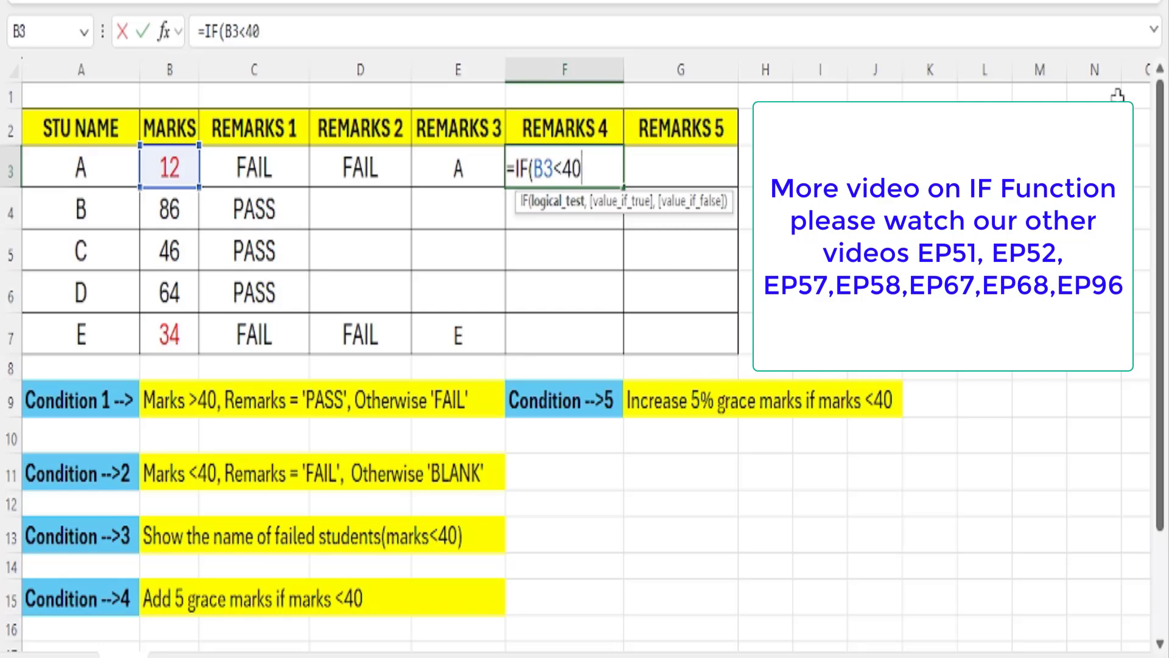
pyautogui.write(',')
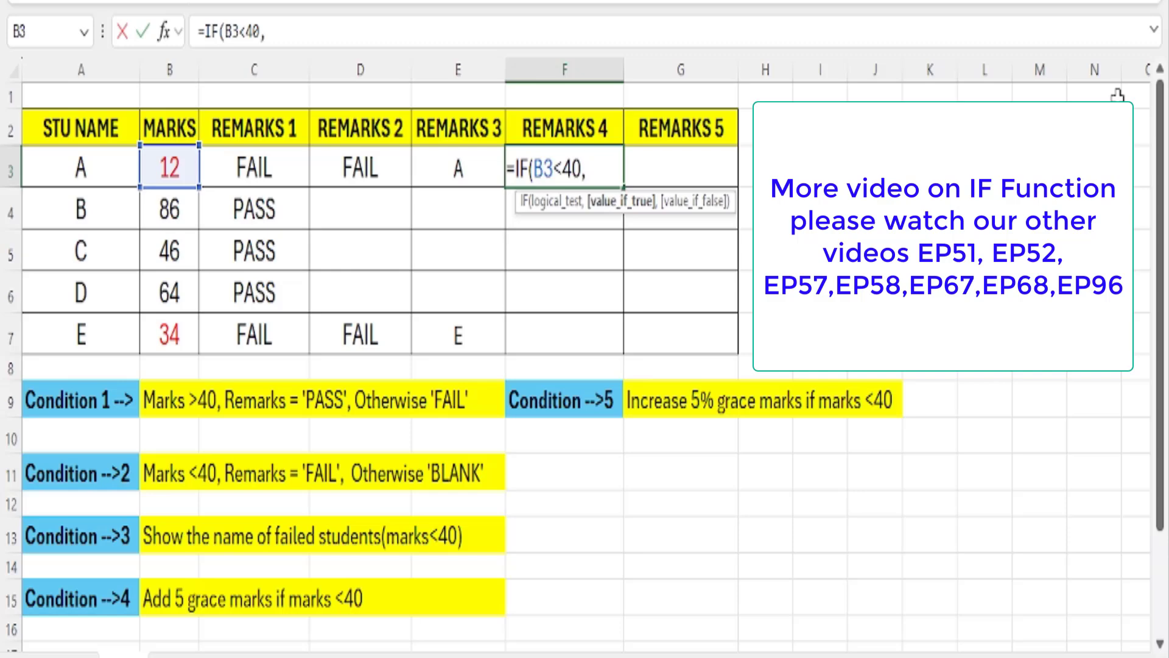
pyautogui.click(170, 168)
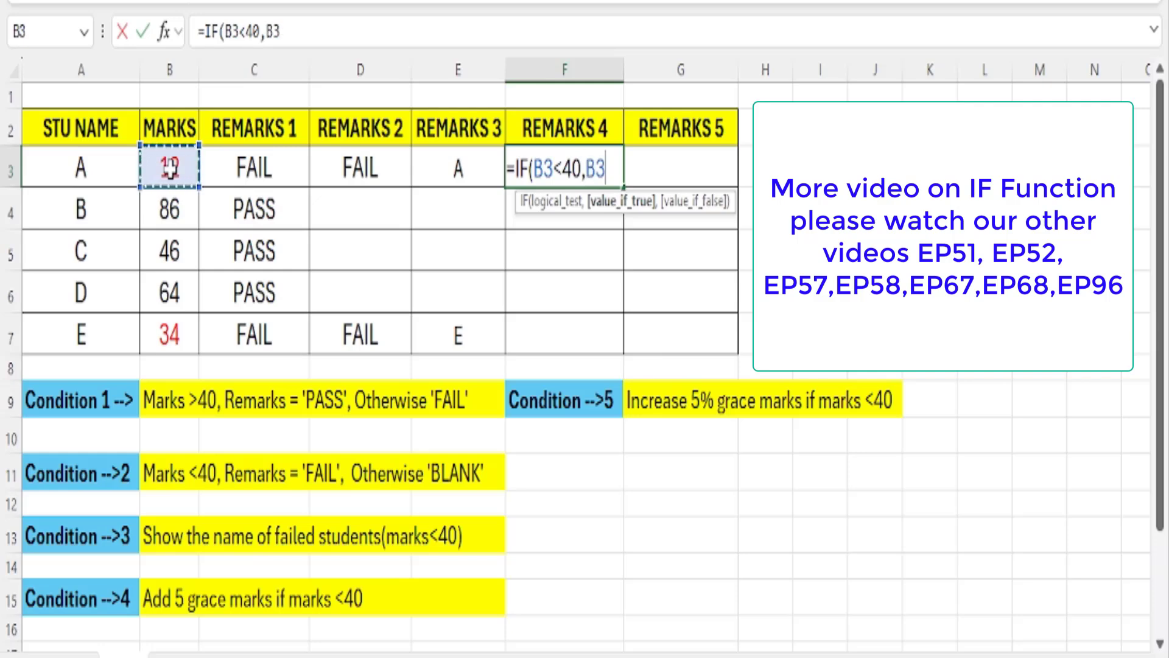
pyautogui.write('+')
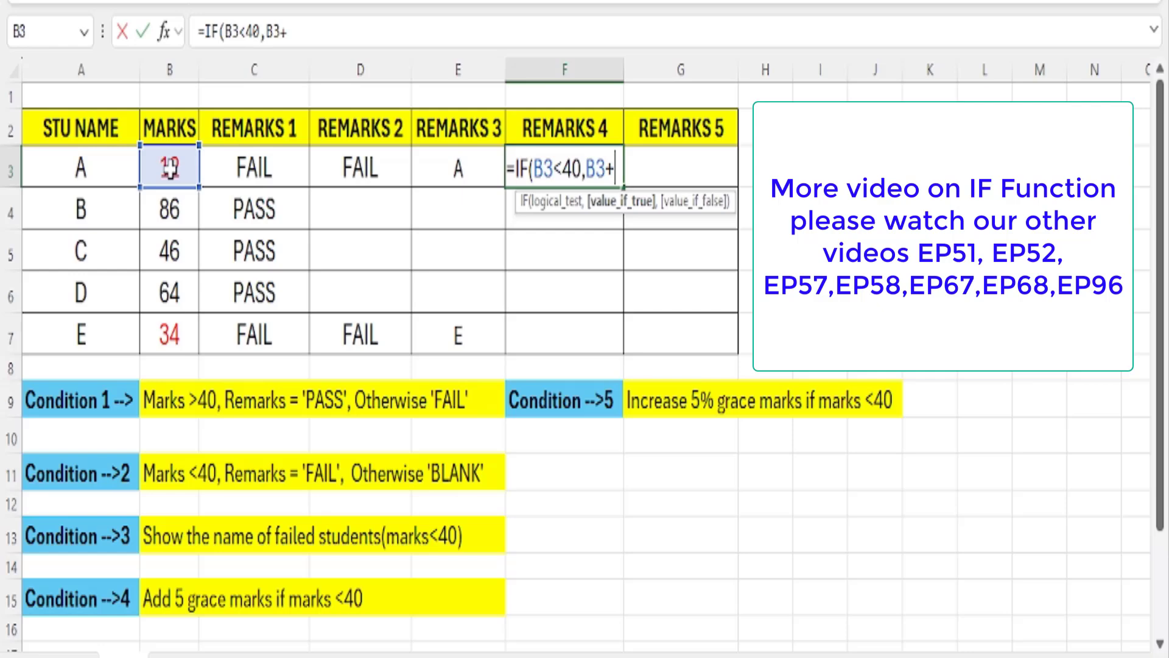
pyautogui.write('5')
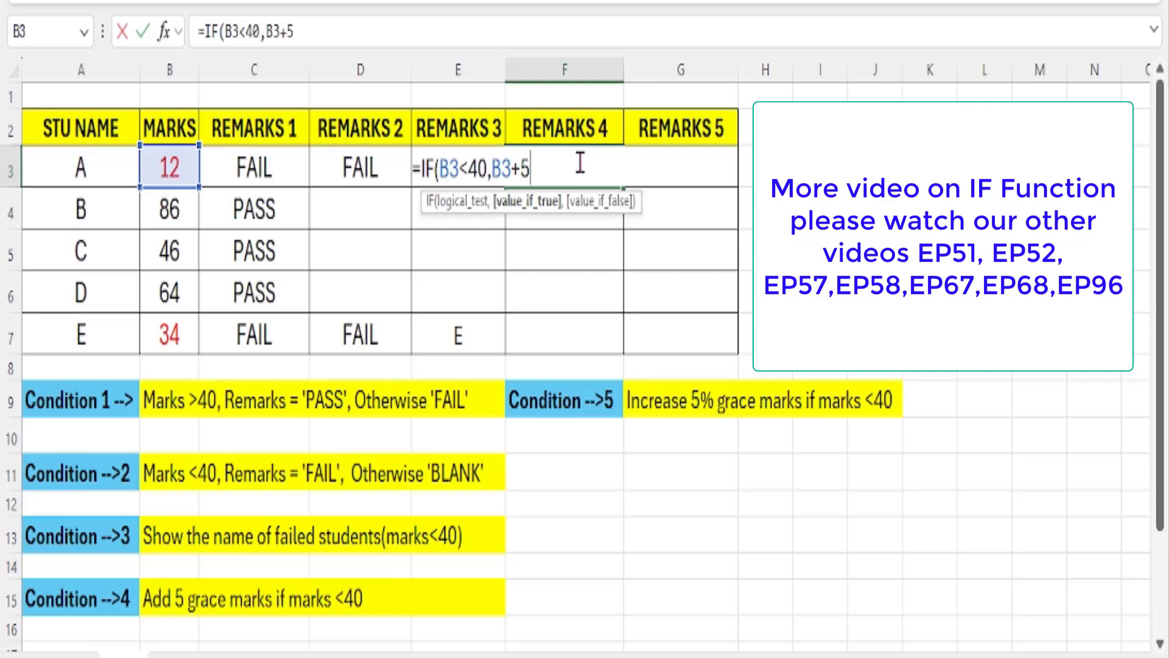
pyautogui.write(',')
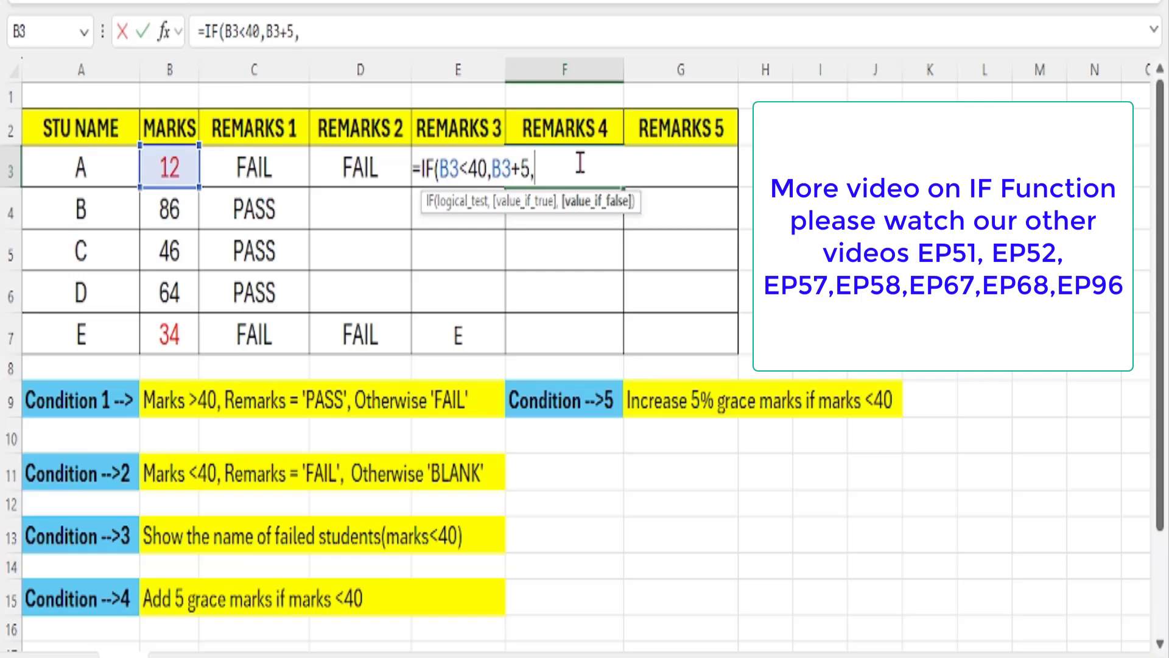
pyautogui.click(175, 157)
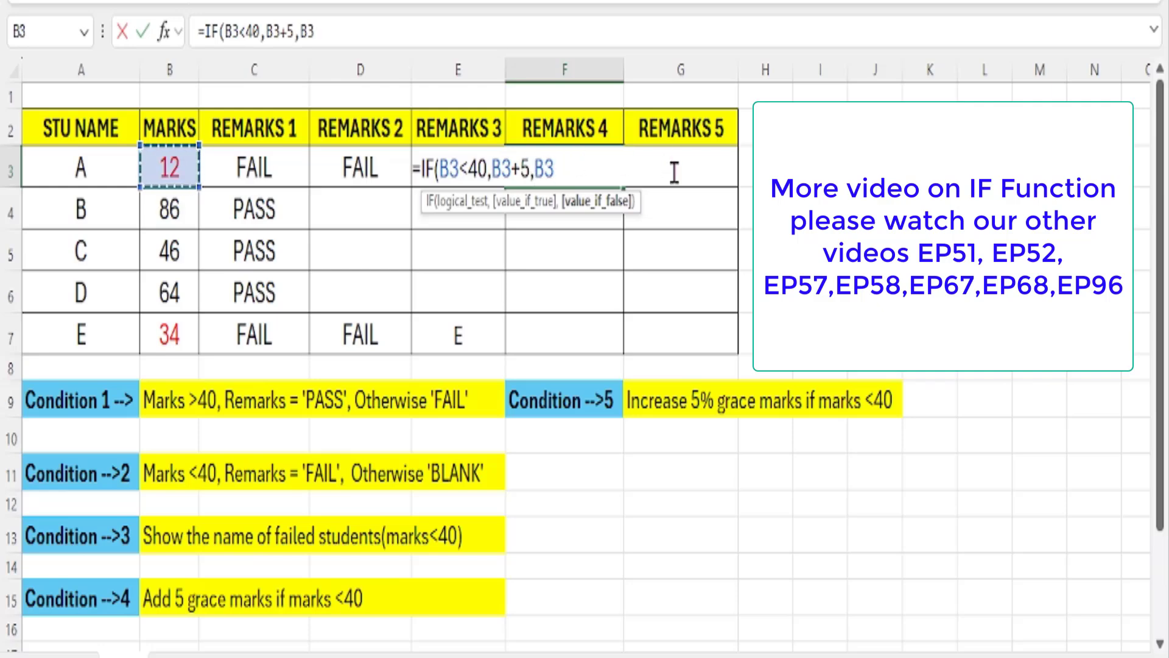
pyautogui.write(')')
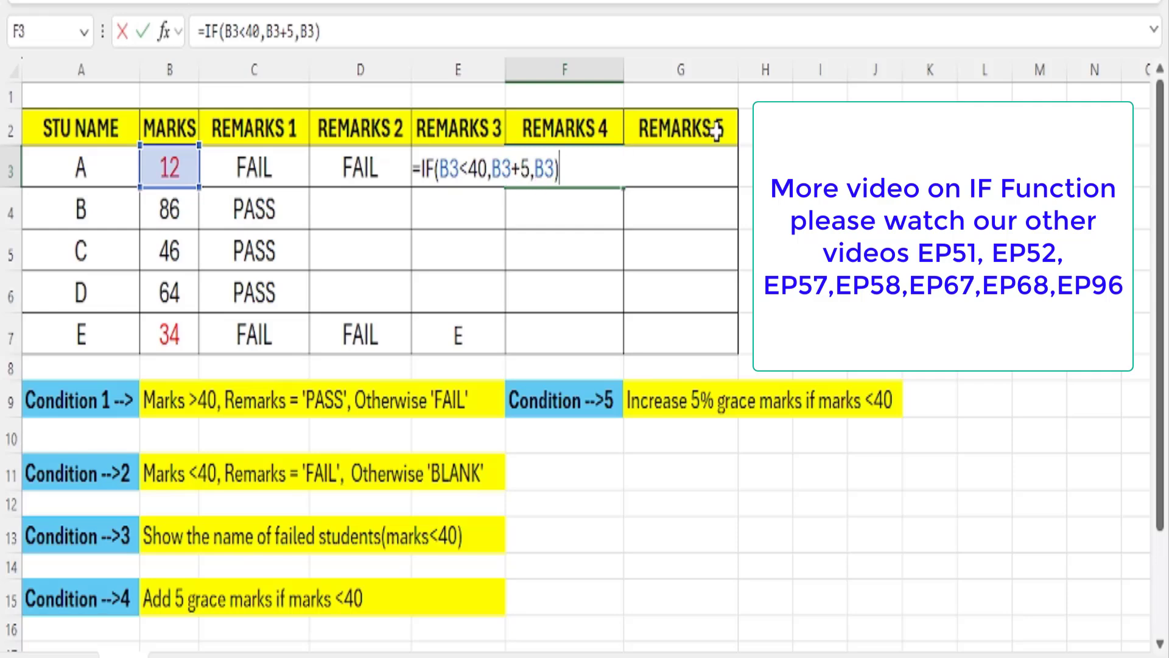
pyautogui.press('Return')
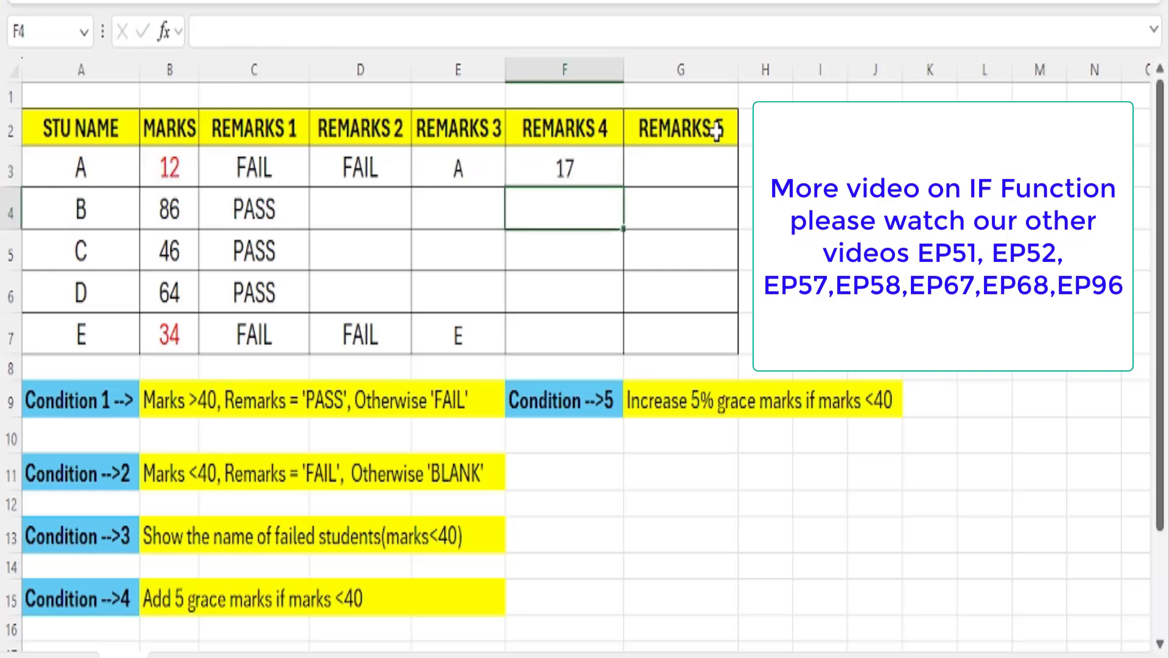
# Fill the F3 formula down the REMARKS 4 column through F7
pyautogui.click(620, 164)
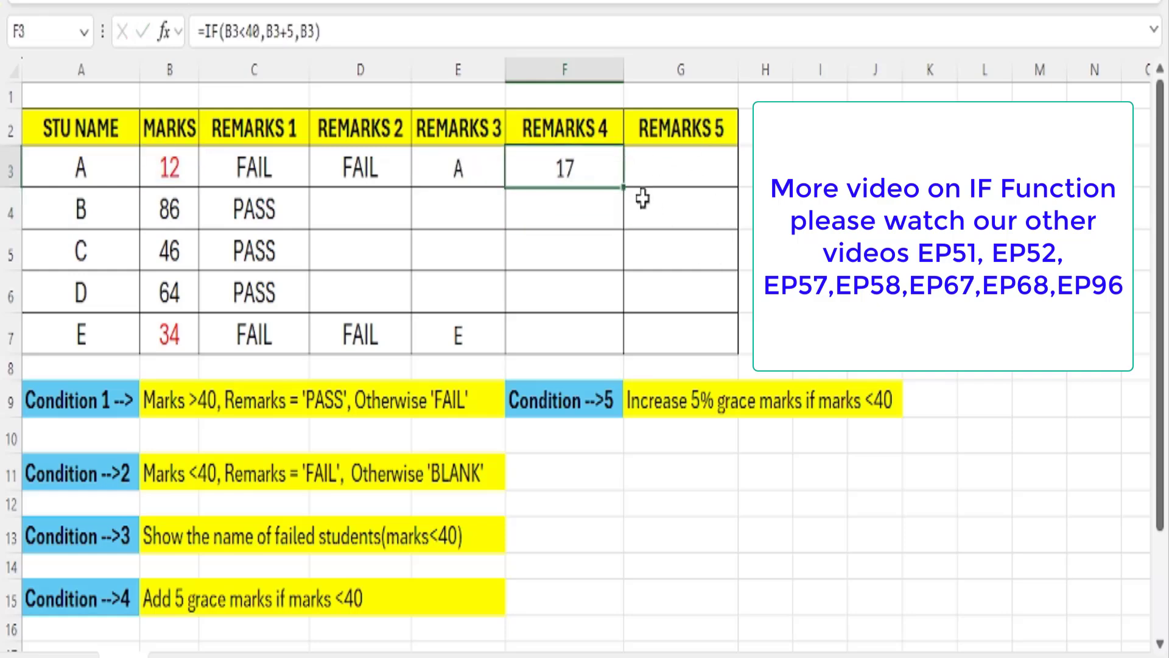
pyautogui.moveTo(624, 185); pyautogui.dragTo(625, 352)
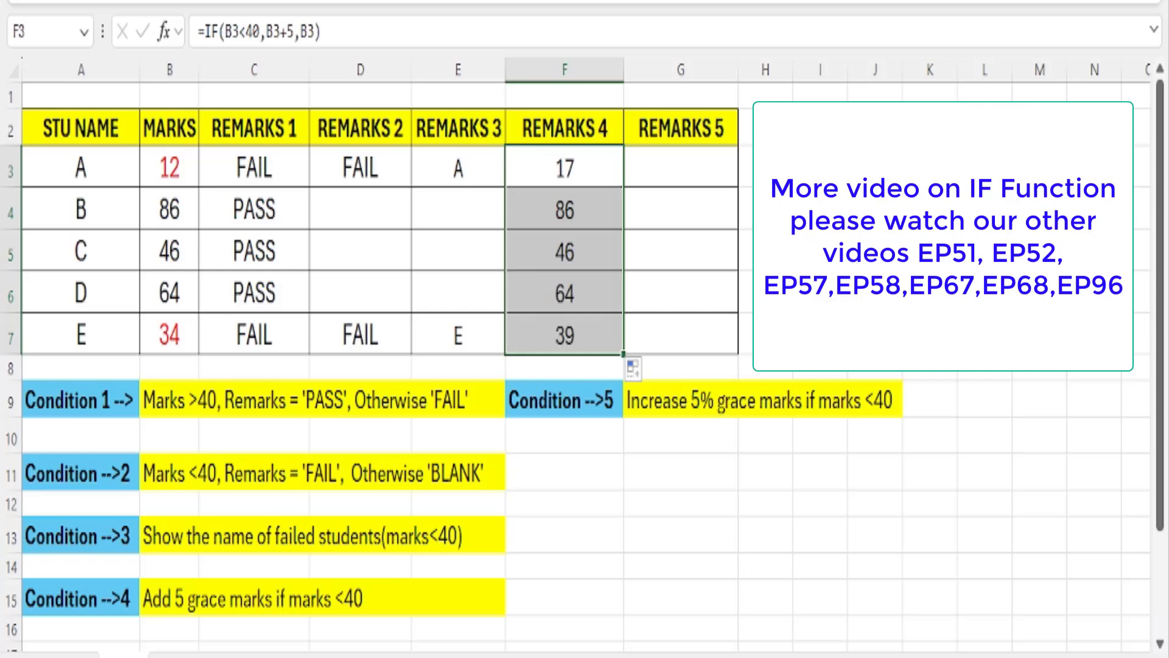
pyautogui.click(820, 209)
# Shade the grace-mark results in F3 and F7 light blue and review the unshaded results in F4 to F6
pyautogui.click(532, 168)
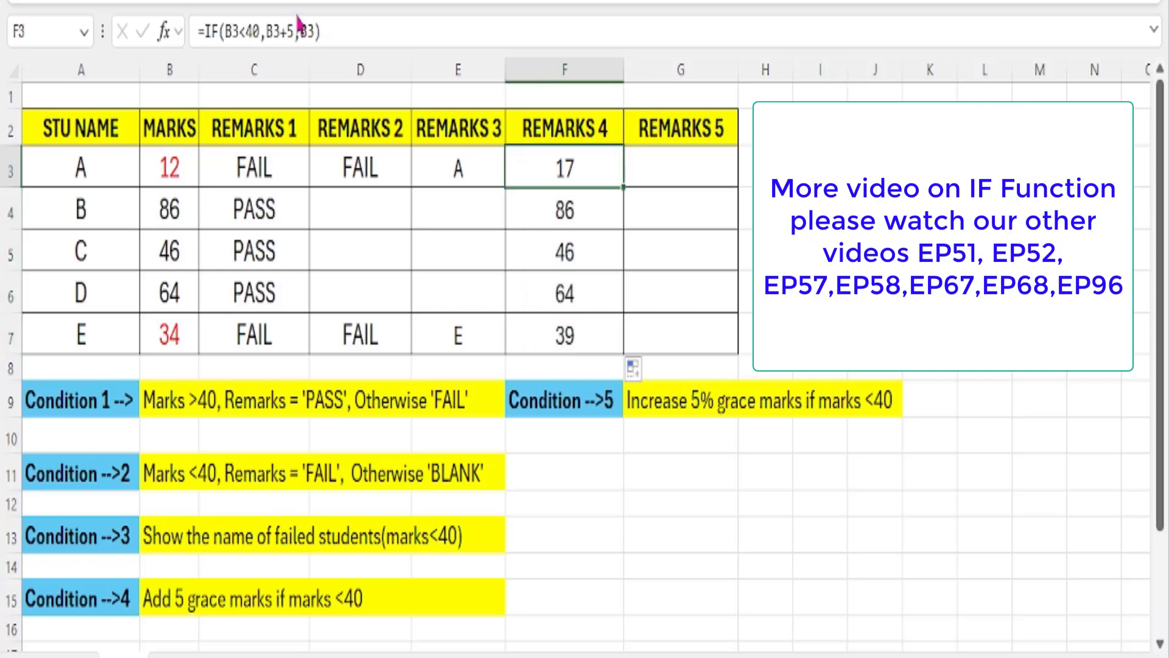
pyautogui.click(271, 0)
pyautogui.click(560, 334)
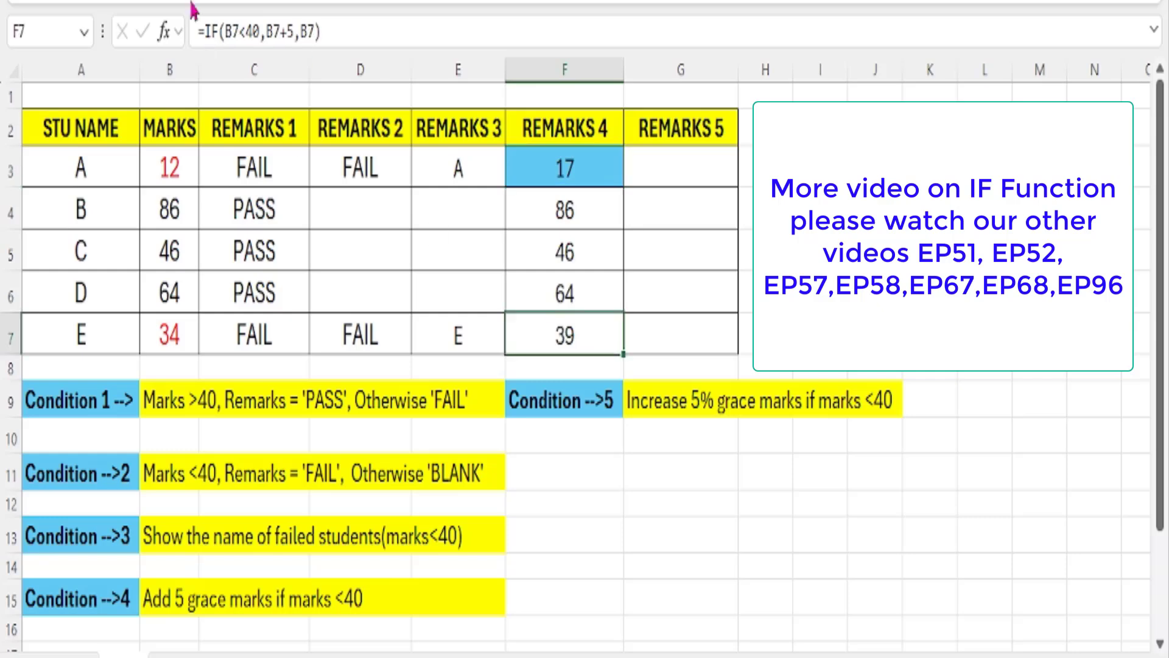
pyautogui.click(190, 0)
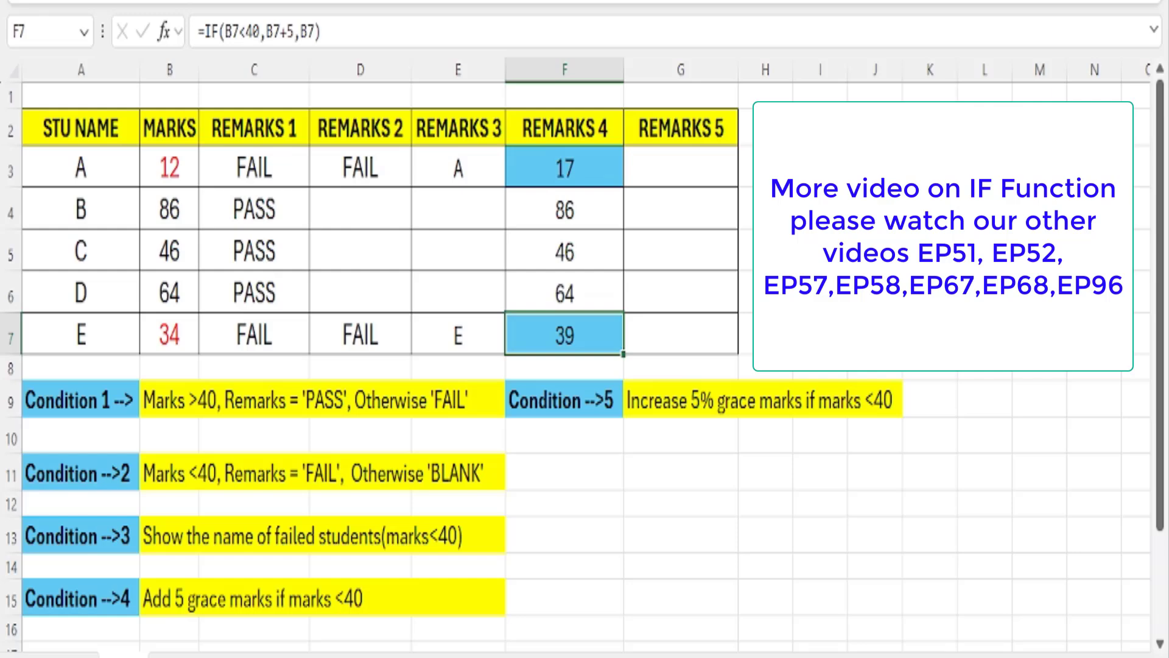
pyautogui.moveTo(559, 209); pyautogui.dragTo(561, 292)
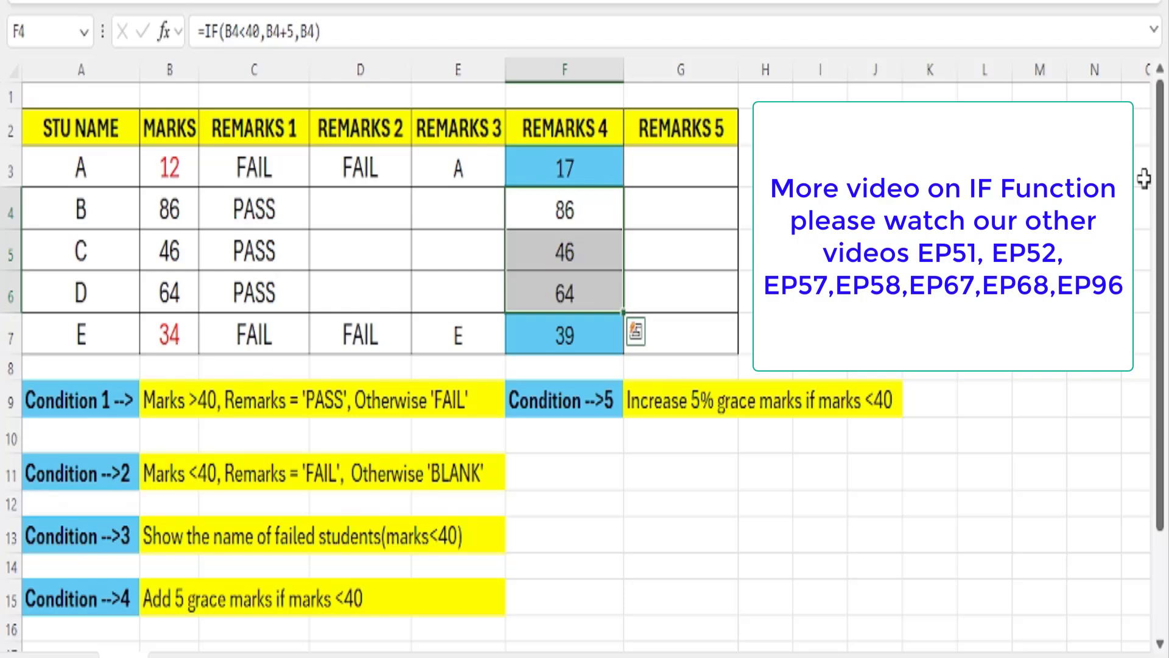
# Review the grace-marks formula in F4 under REMARKS 4, leaving it as it is
pyautogui.doubleClick(550, 218)
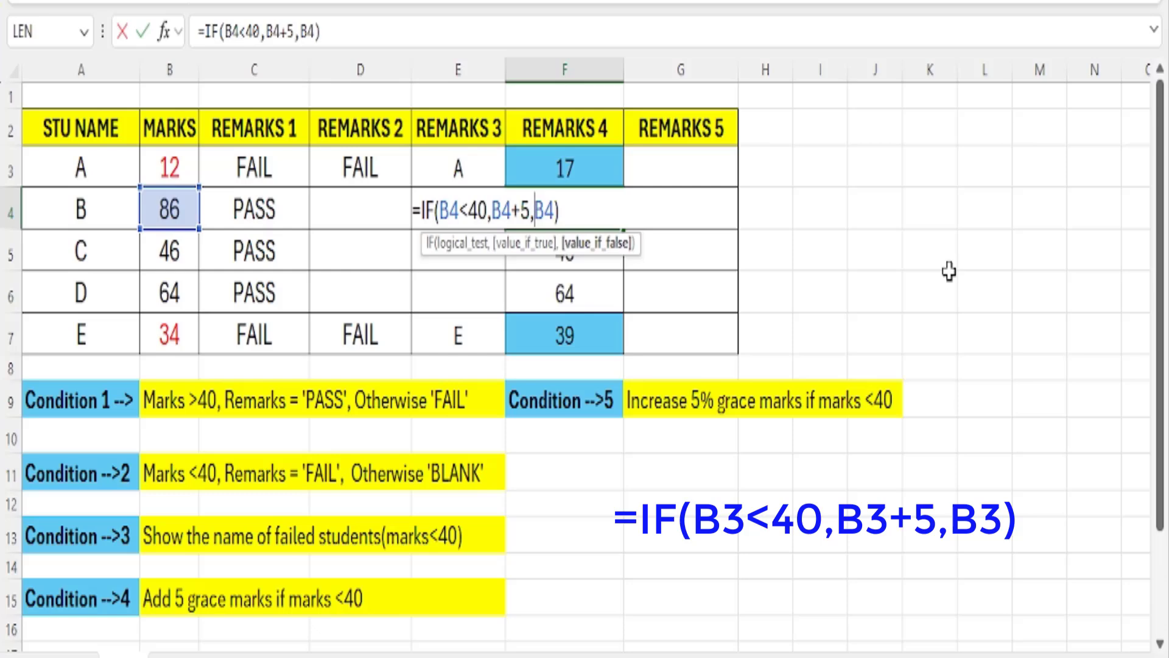
pyautogui.press('Return')
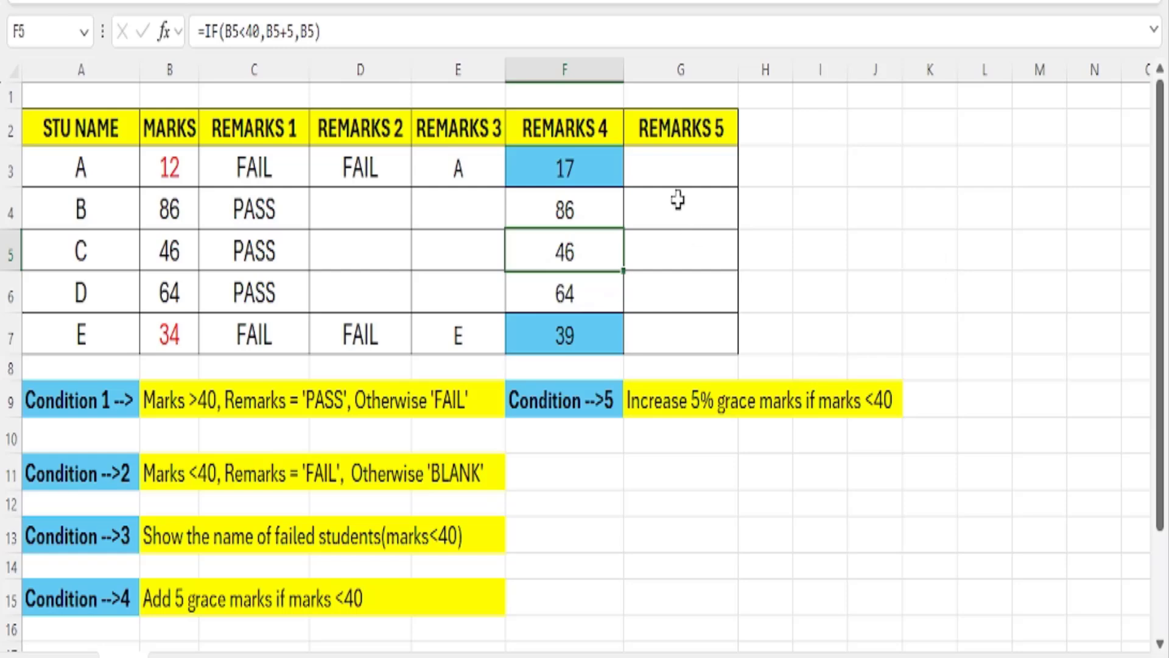
# Following Condition 5, enter the 5% grace-marks formula =IF(B3<40,(B3+B3*5%),B3) in G3 under REMARKS 5
pyautogui.click(678, 163)
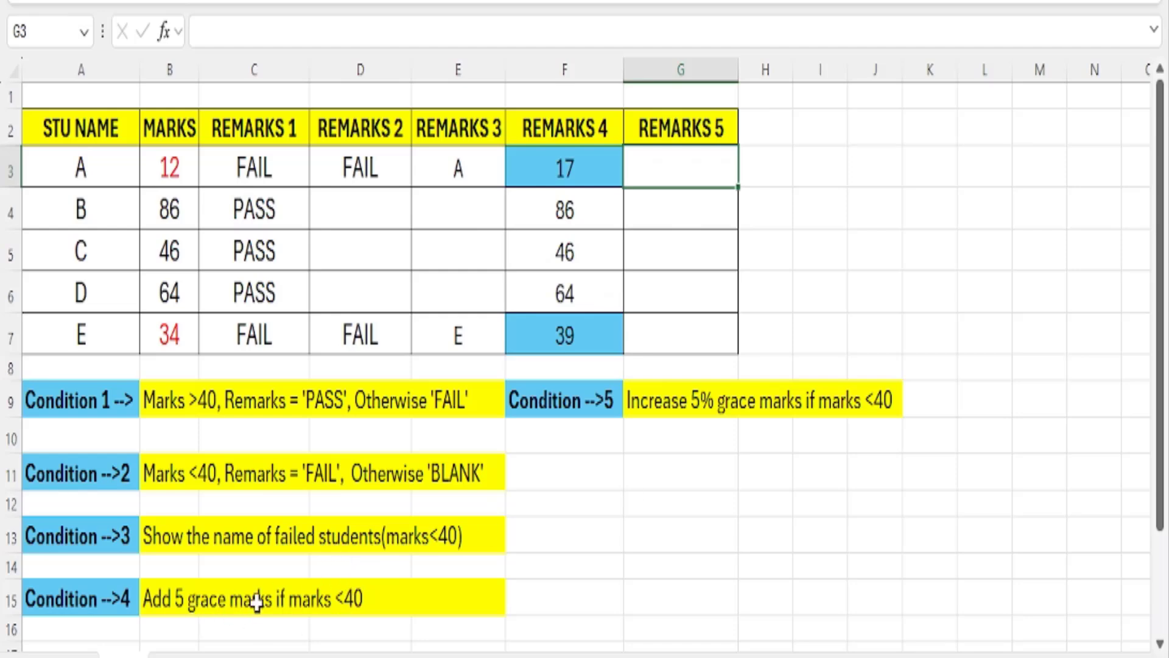
pyautogui.write('=')
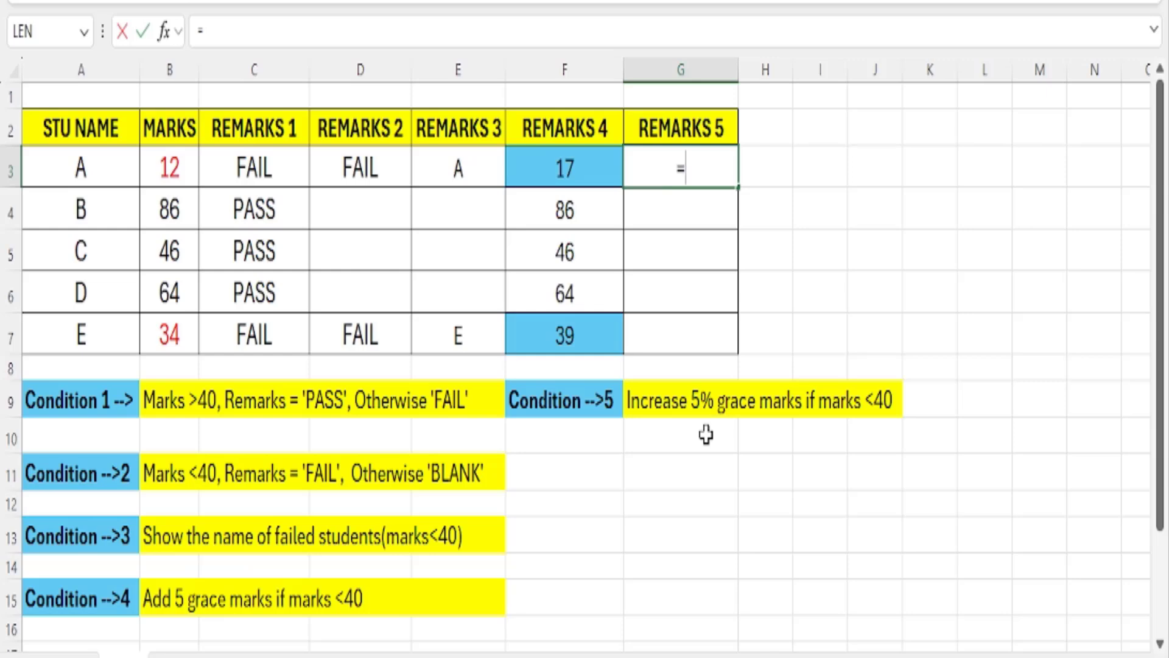
pyautogui.write('IF(')
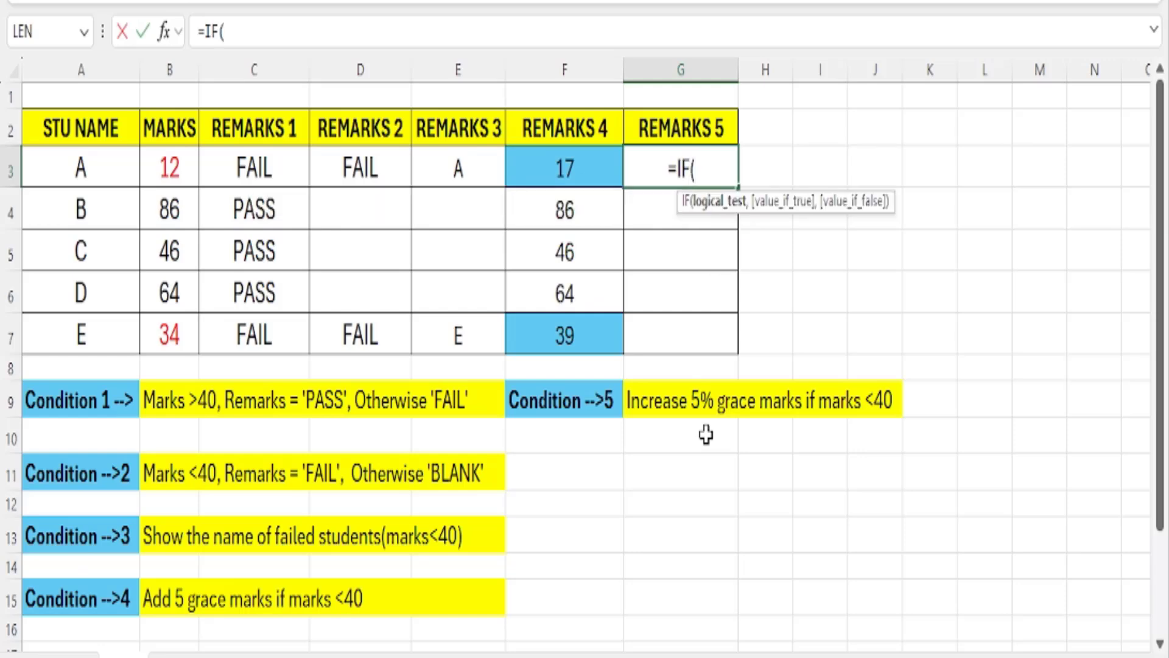
pyautogui.click(148, 166)
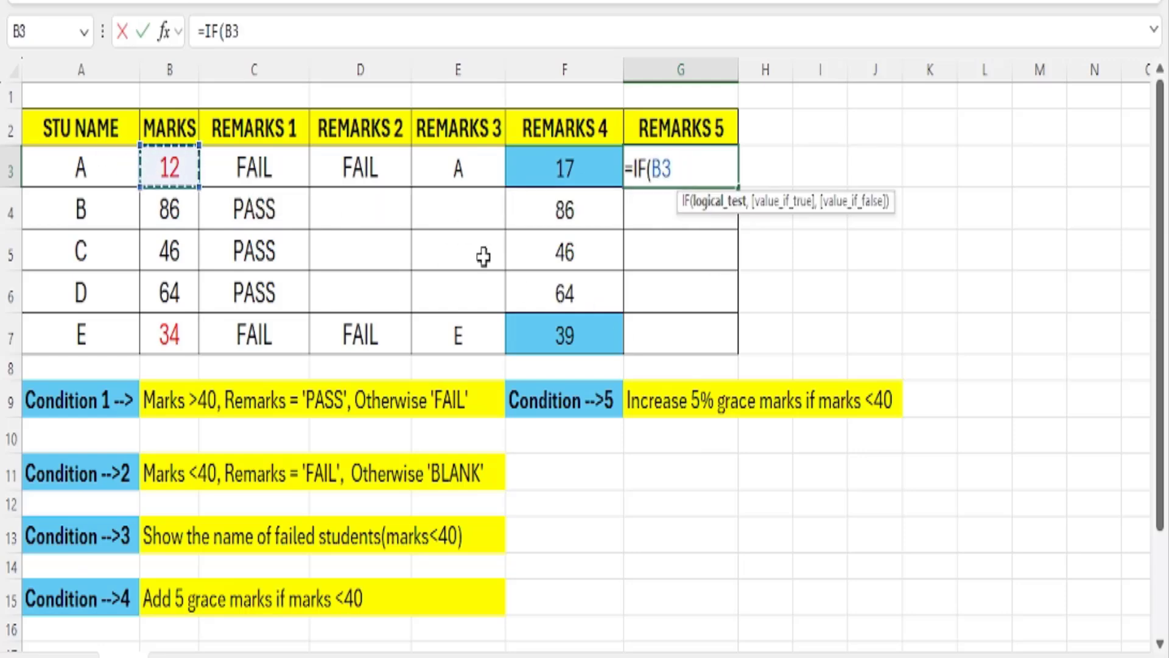
pyautogui.write('<40,')
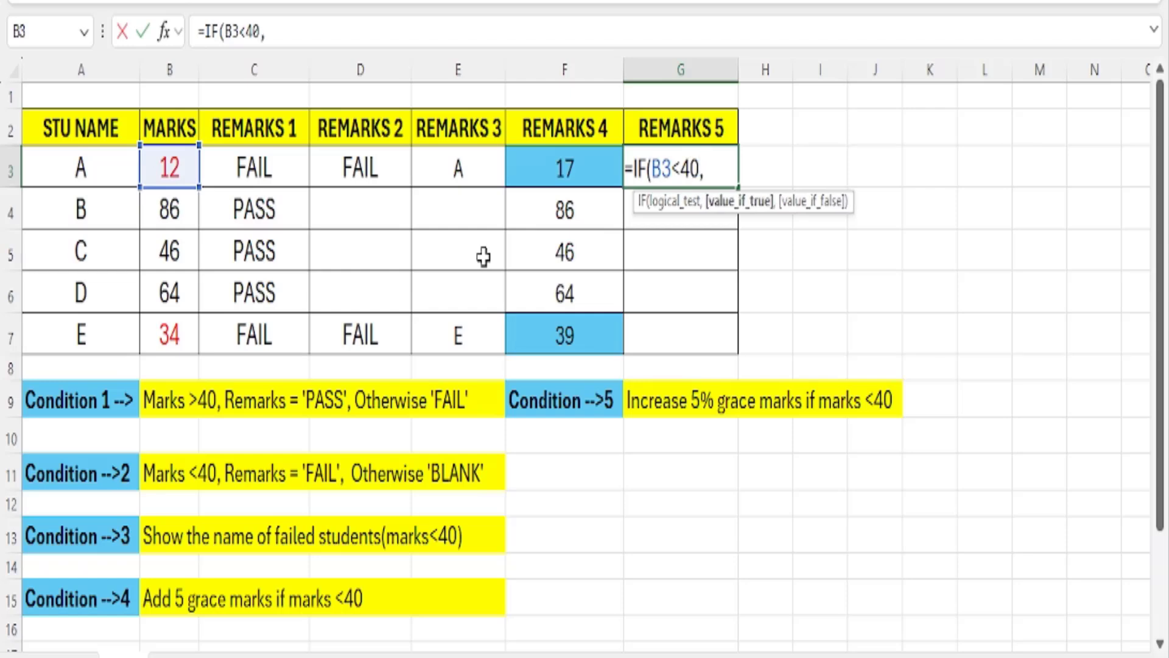
pyautogui.write('(')
pyautogui.click(176, 165)
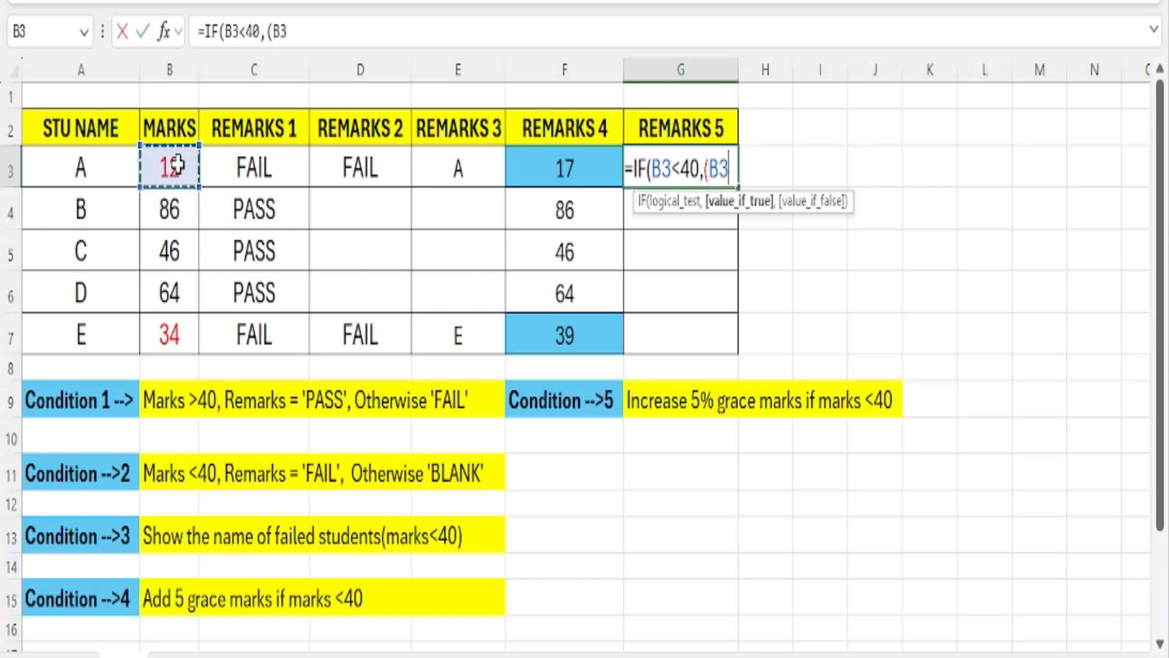
pyautogui.write('+')
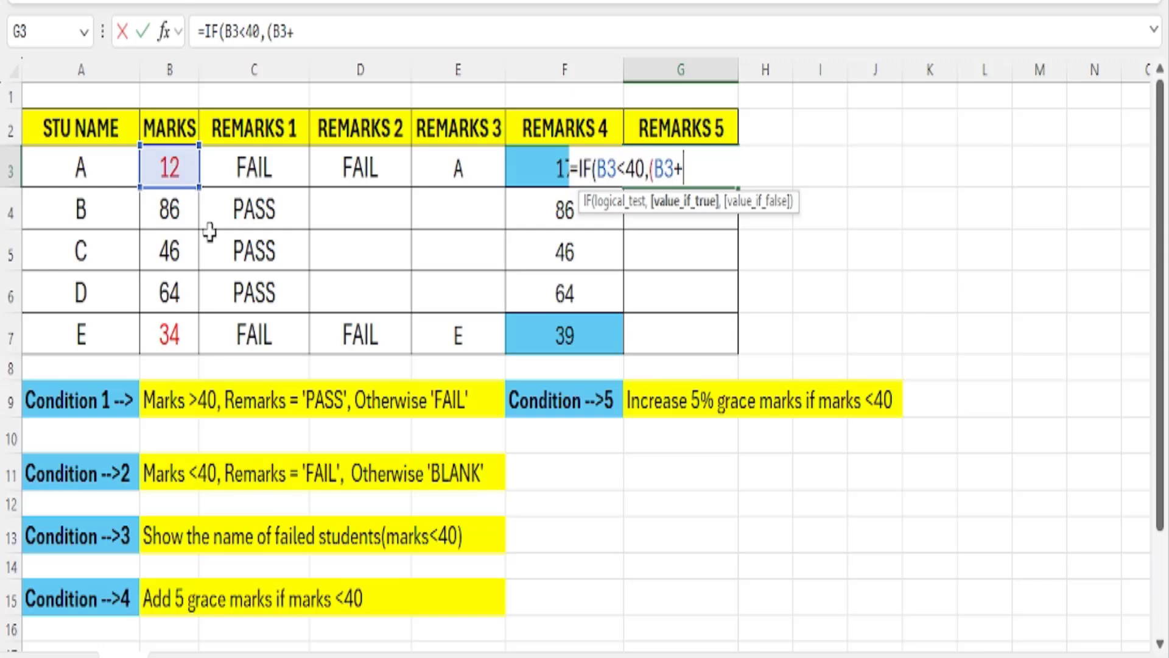
pyautogui.click(169, 168)
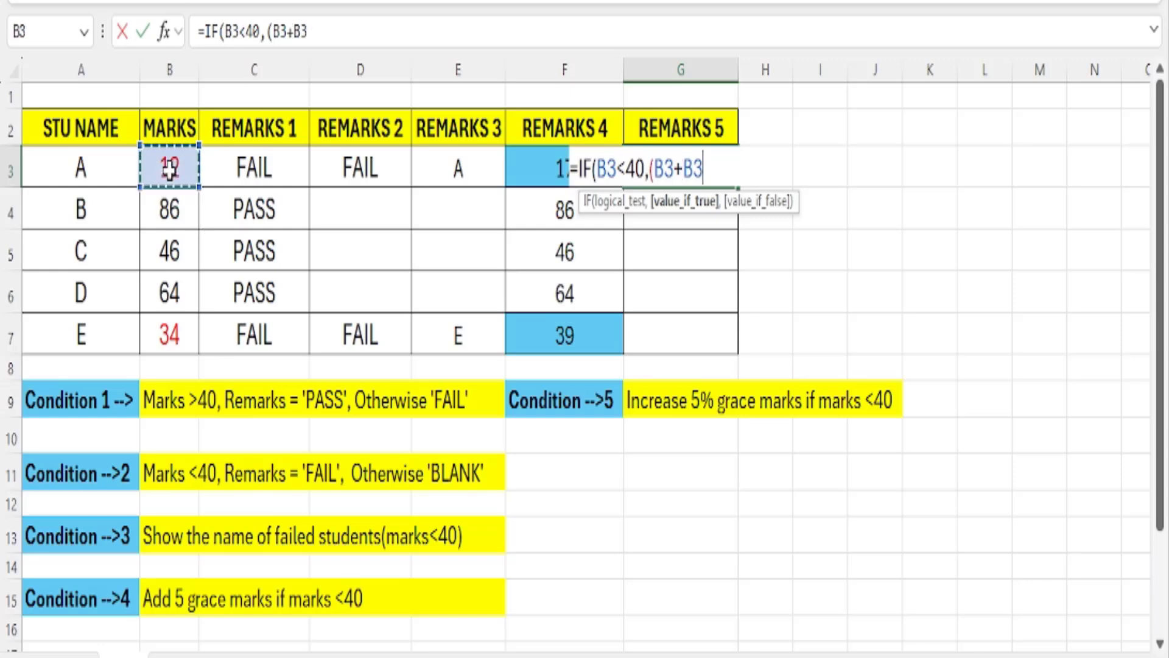
pyautogui.write('5%')
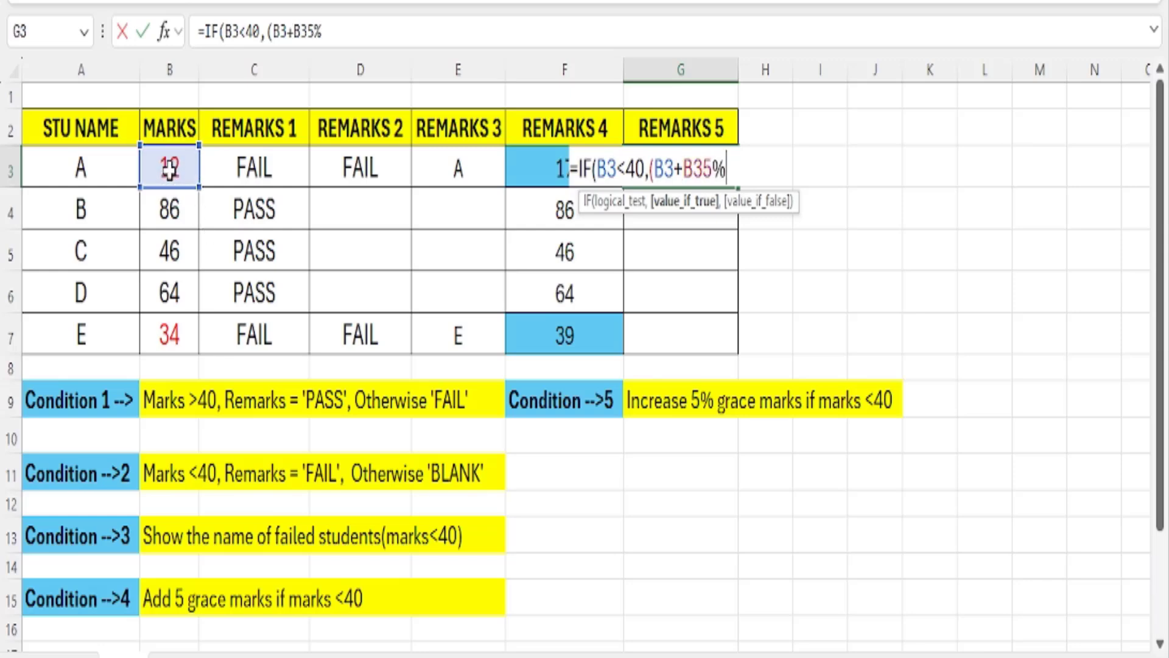
pyautogui.press('BackSpace')
pyautogui.press('BackSpace')
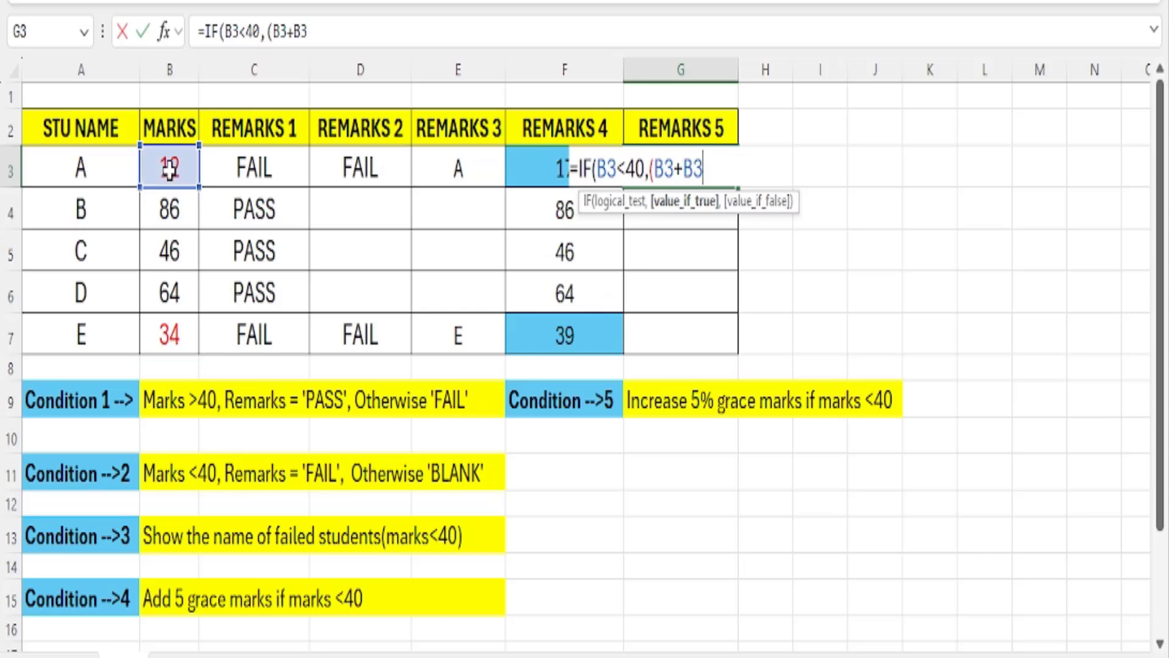
pyautogui.write('*5%')
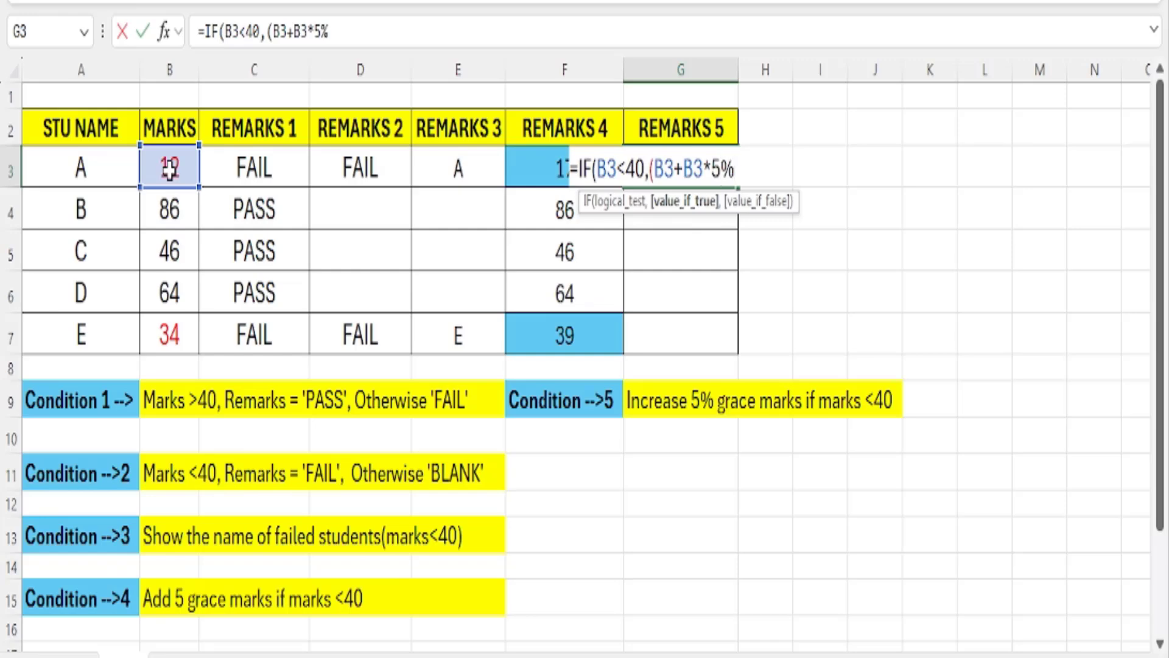
pyautogui.write('),')
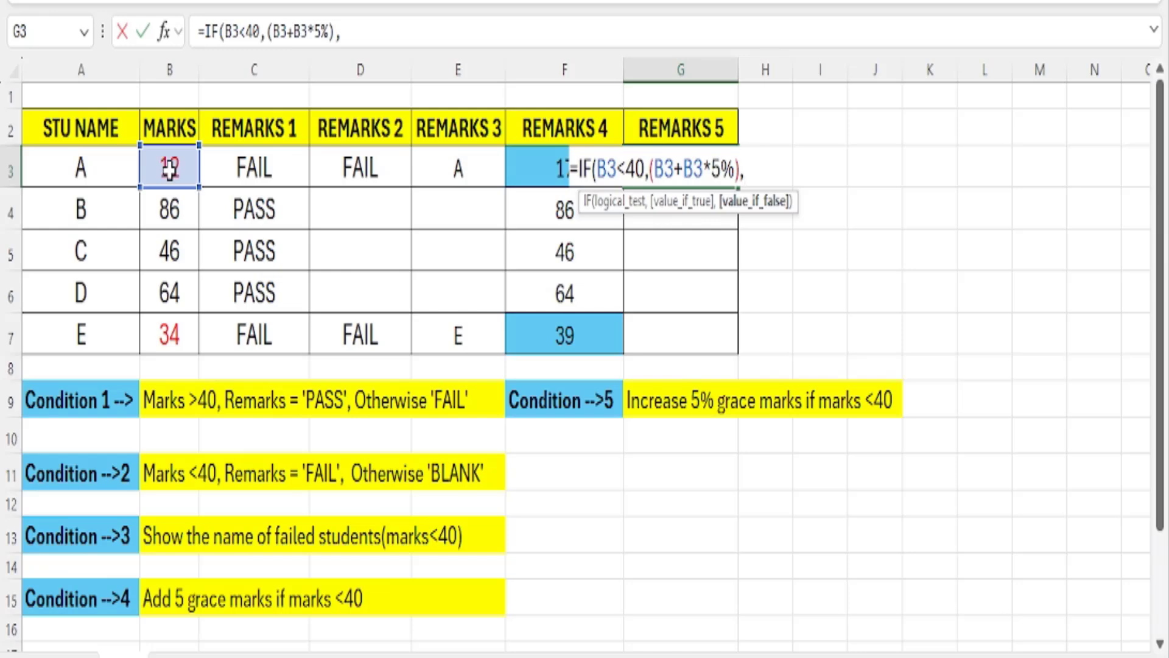
pyautogui.click(169, 170)
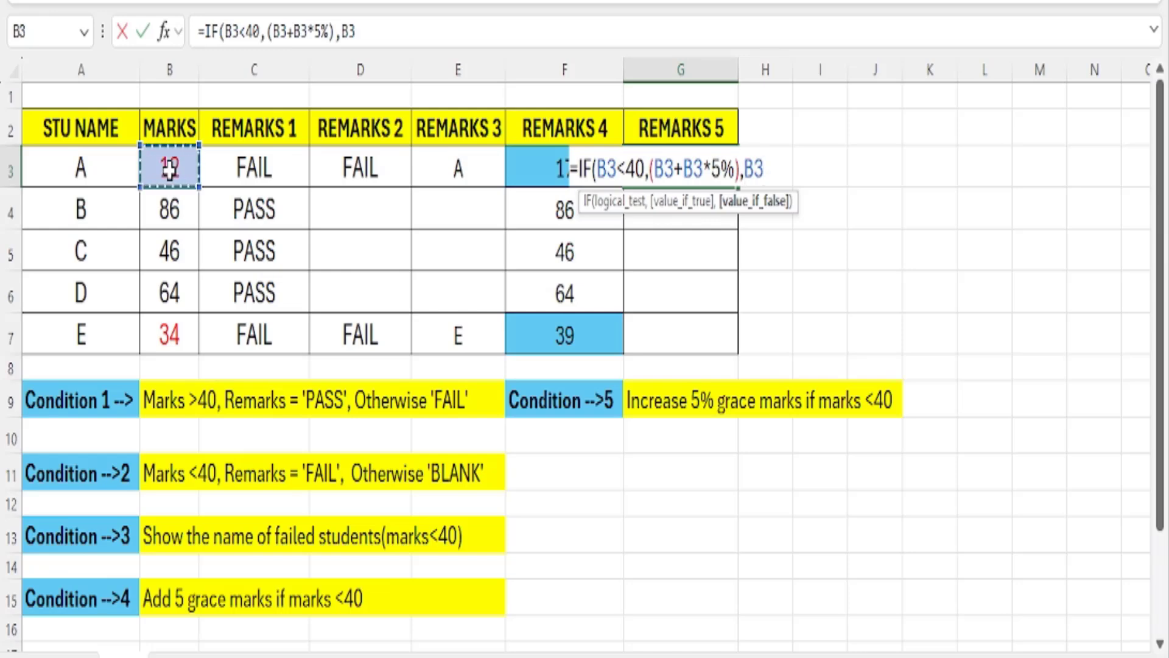
pyautogui.write(')')
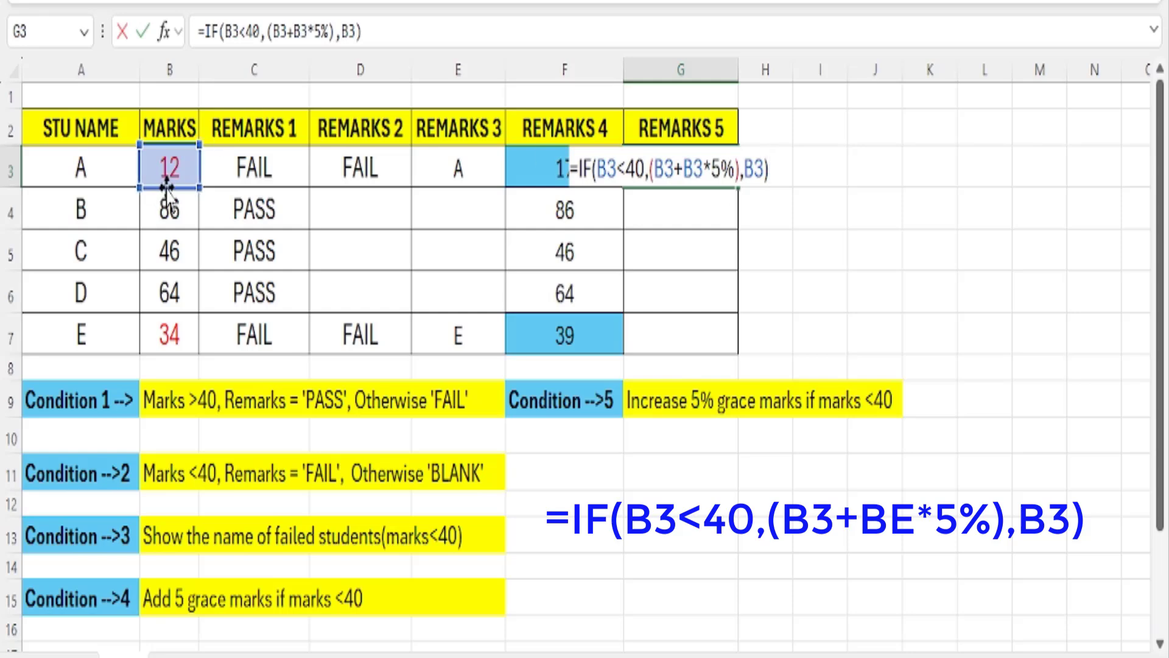
pyautogui.press('Return')
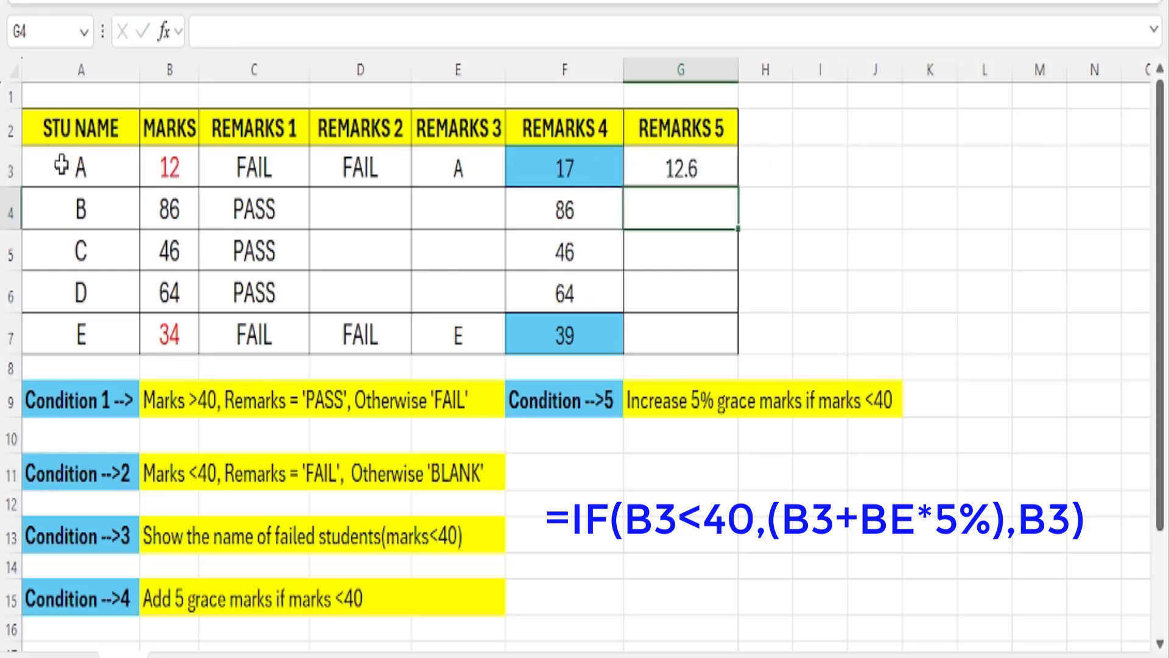
# Fill the G3 formula down the REMARKS 5 column through G7
pyautogui.click(696, 166)
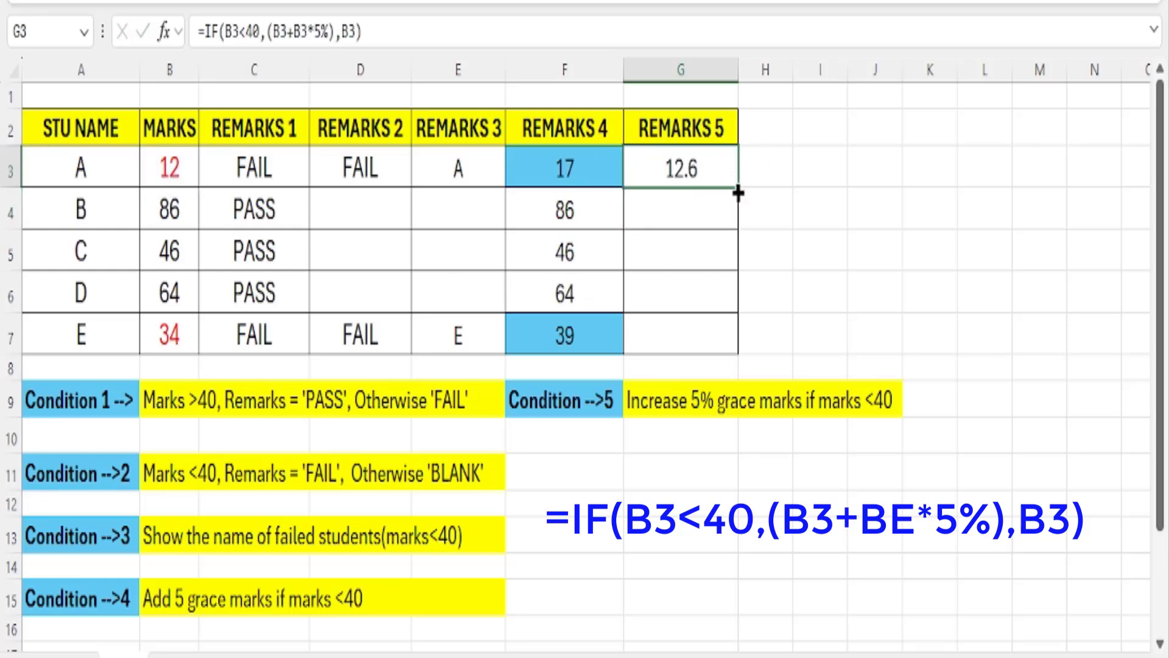
pyautogui.moveTo(739, 191); pyautogui.dragTo(752, 349)
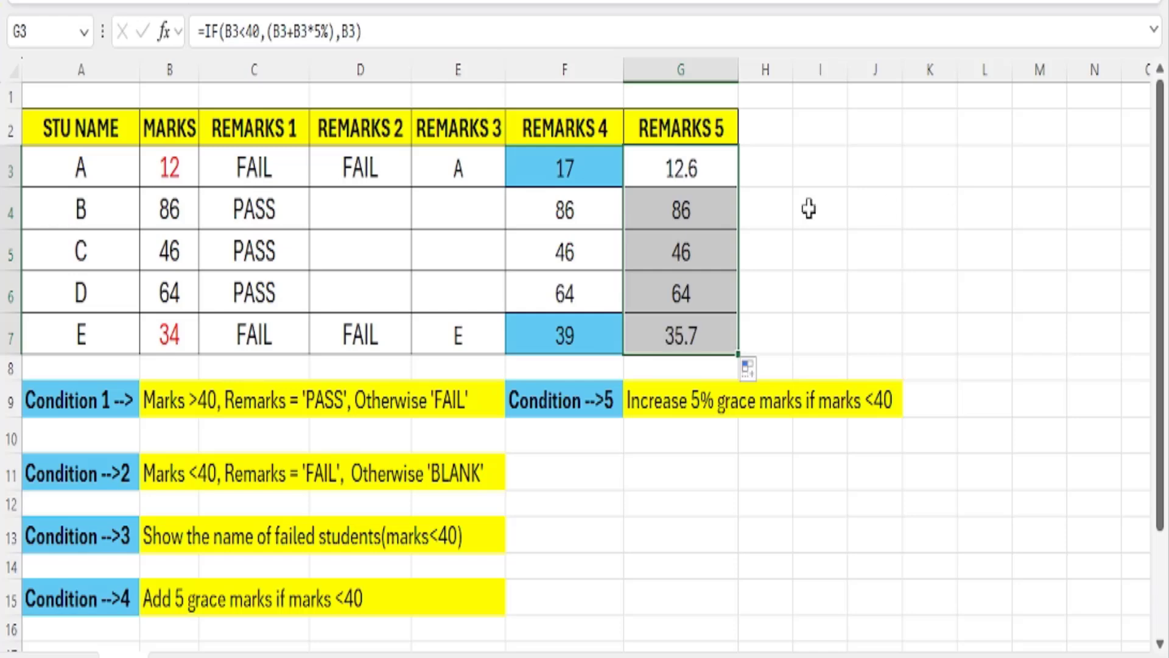
# Shade the REMARKS 5 results in G4 to G6 light blue and check the increased marks in G3 and G7
pyautogui.moveTo(705, 215); pyautogui.dragTo(712, 294)
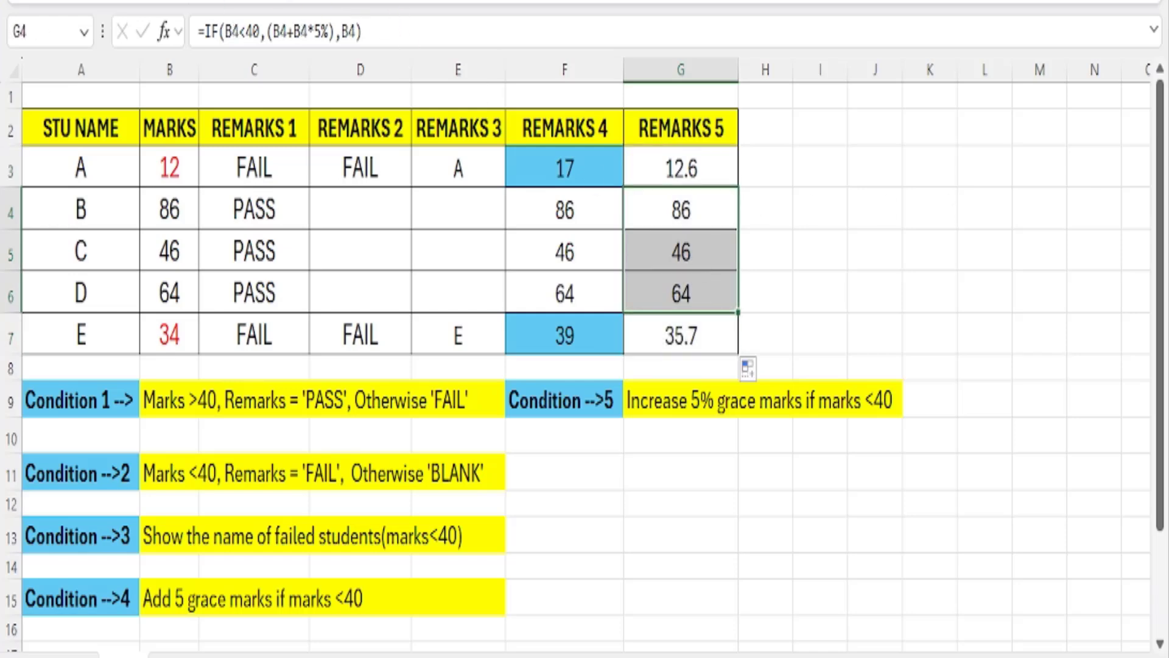
pyautogui.click(309, 2)
pyautogui.click(843, 201)
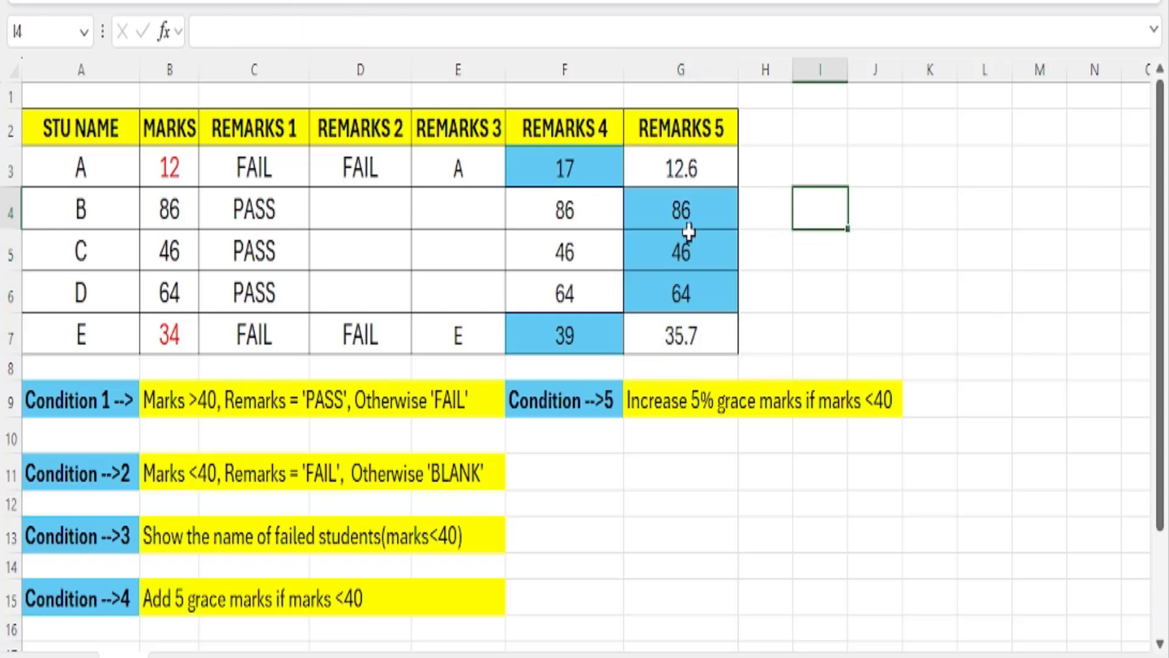
pyautogui.click(685, 170)
pyautogui.click(713, 344)
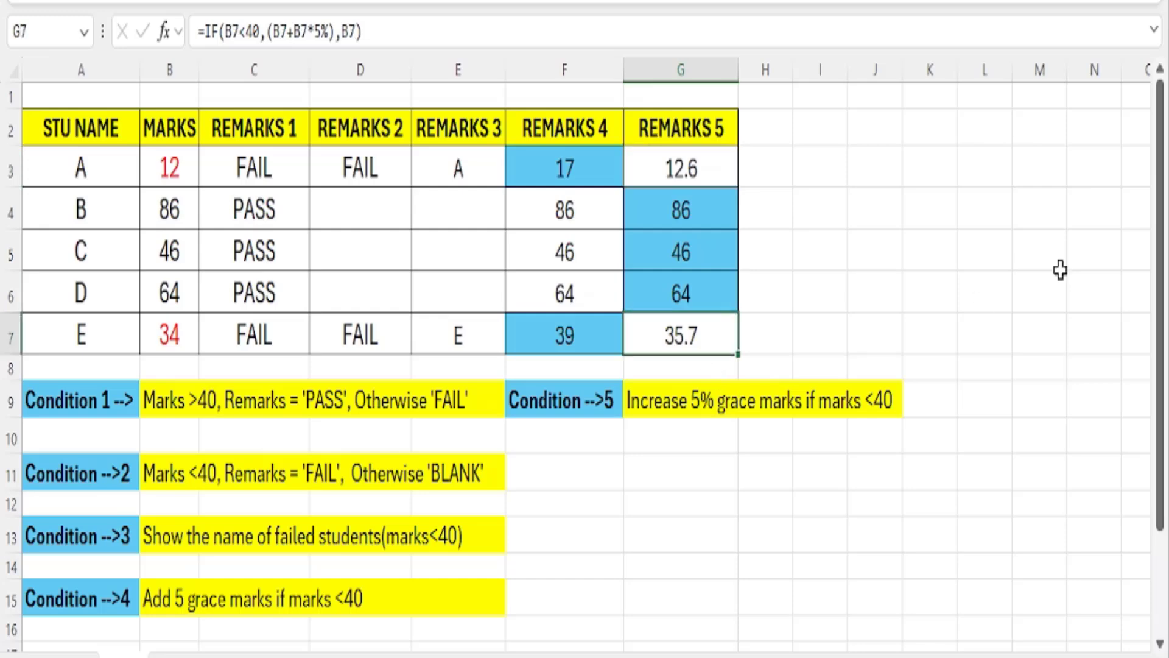